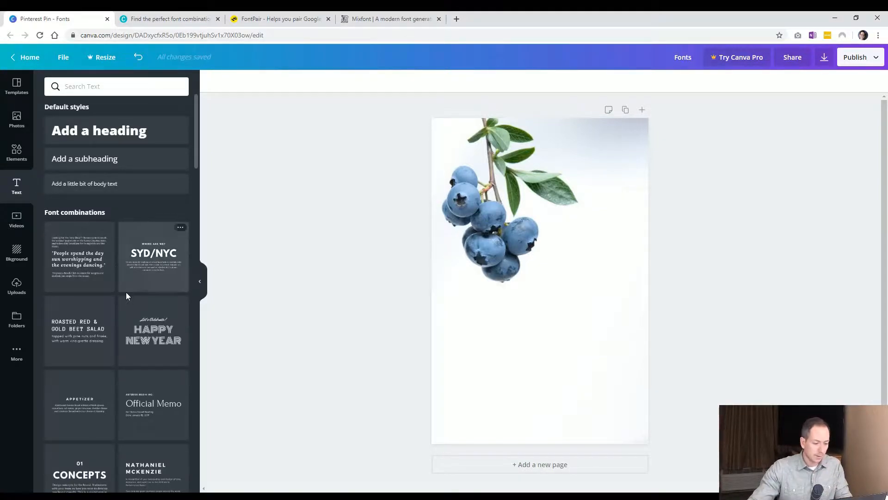
Add the 'tis the season font combination to the pin and move it below the blueberries.
scroll(146, 301, "down", 3)
scroll(147, 301, "down", 2)
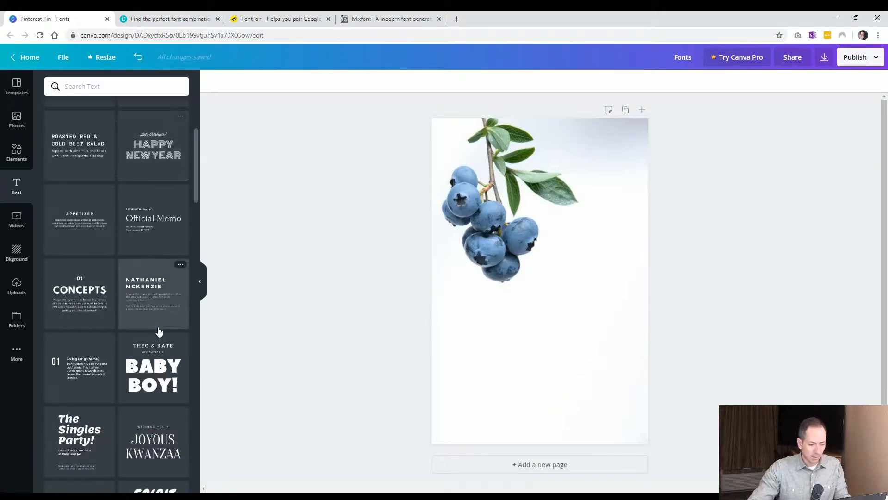
scroll(162, 361, "down", 4)
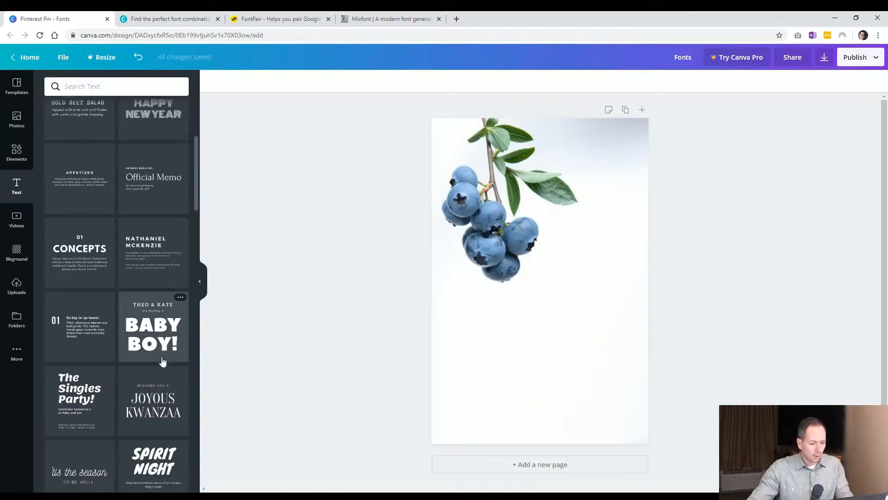
scroll(161, 362, "down", 2)
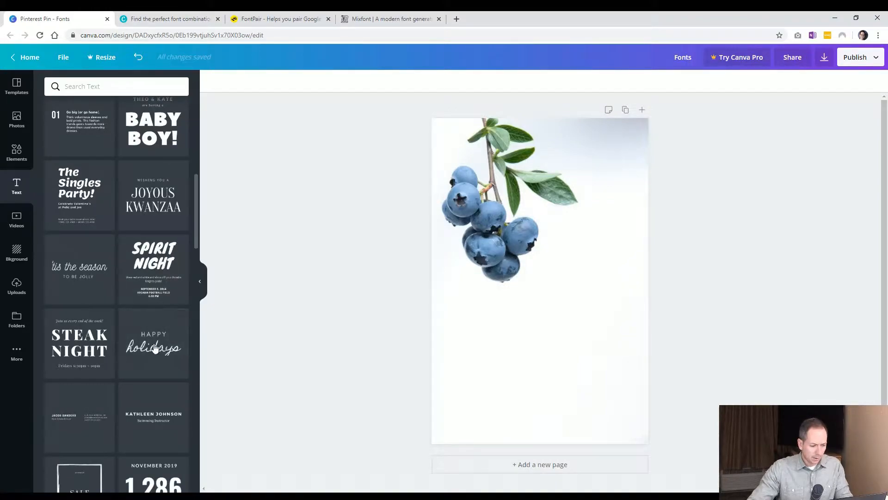
scroll(154, 350, "down", 2)
left_click(76, 213)
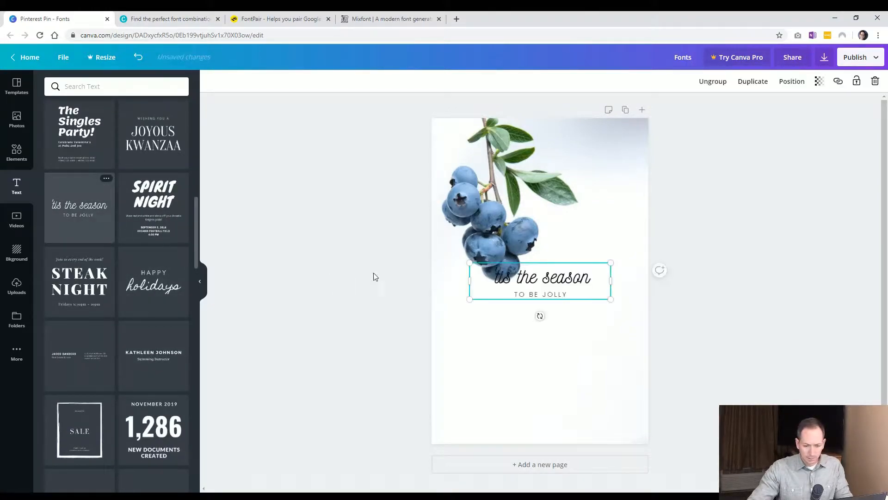
left_click_drag(565, 283, 568, 338)
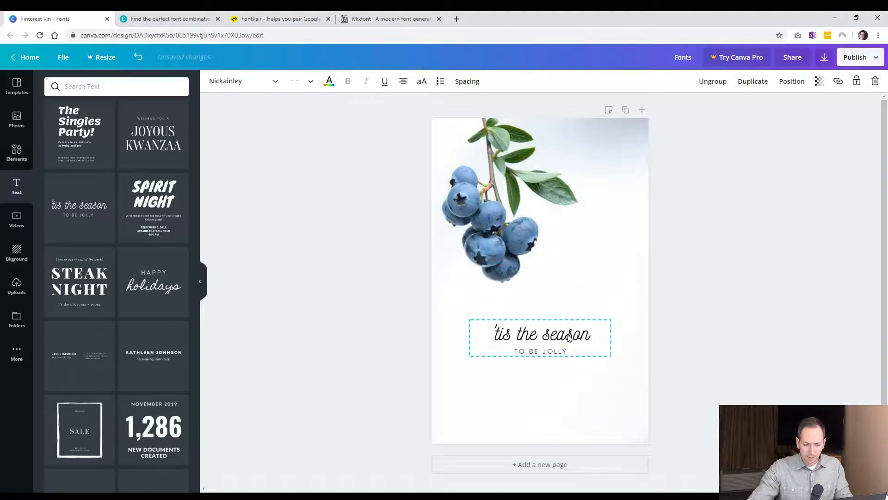
left_click(363, 353)
Delete both text lines of the 'tis the season combination from the pin.
left_click(552, 335)
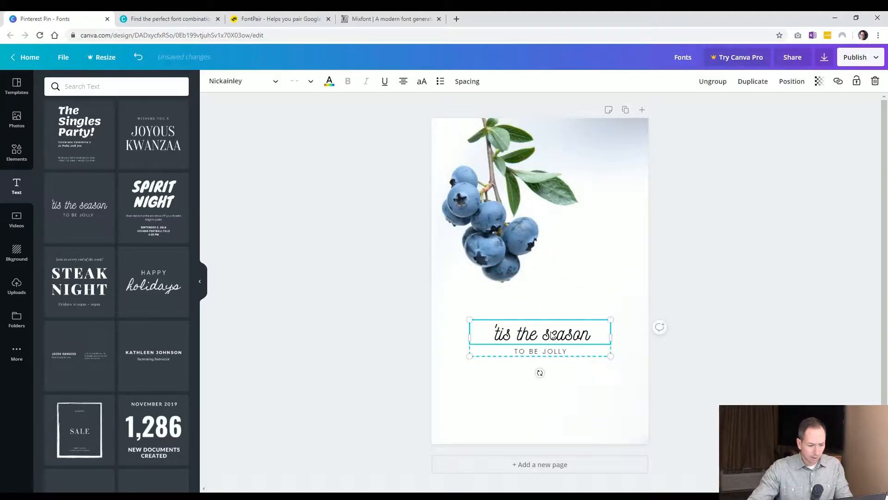
left_click(553, 335)
key("Delete")
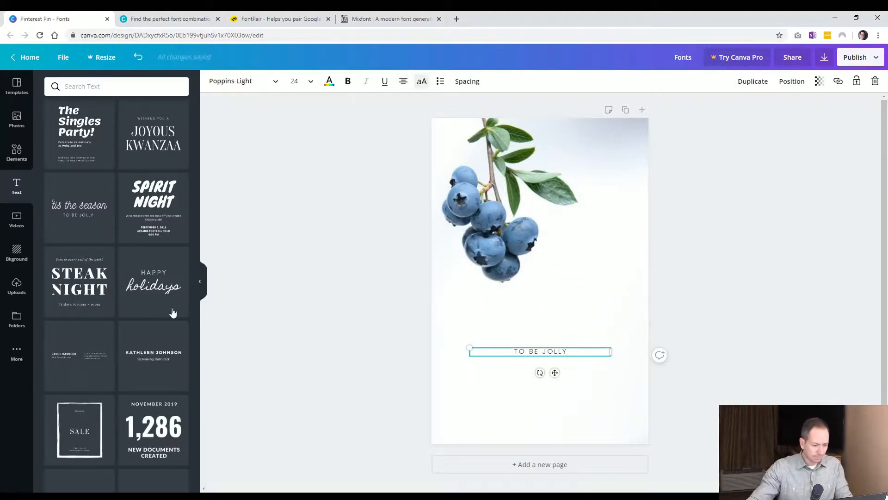
scroll(143, 321, "down", 2)
left_click(478, 362)
left_click(532, 352)
key("Delete")
Add the Cheers font combination to the pin and delete it again.
scroll(118, 346, "down", 5)
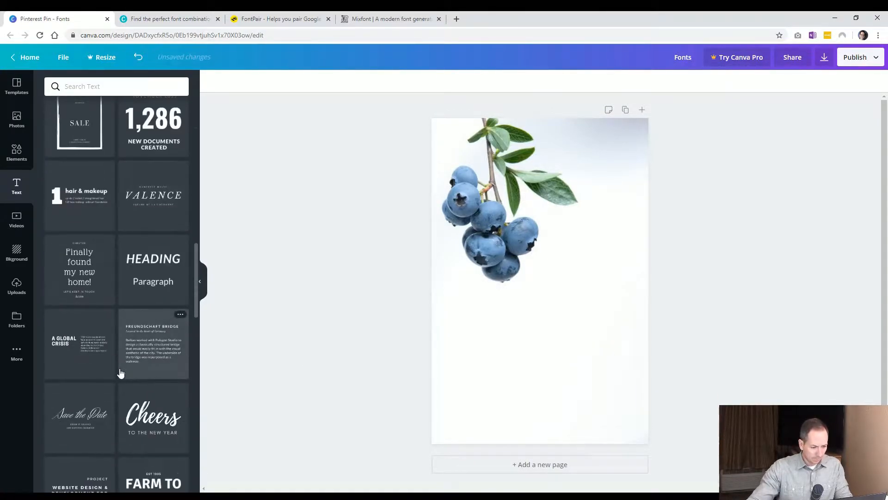
scroll(120, 373, "down", 3)
left_click(153, 293)
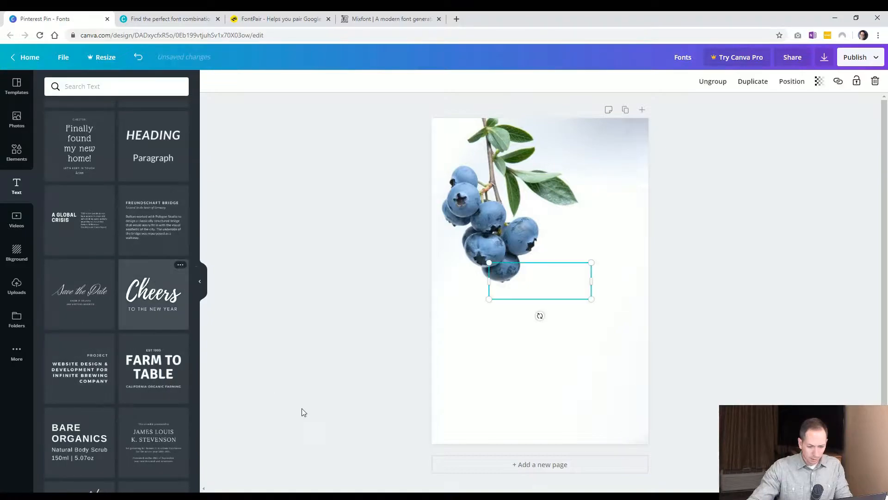
key("Delete")
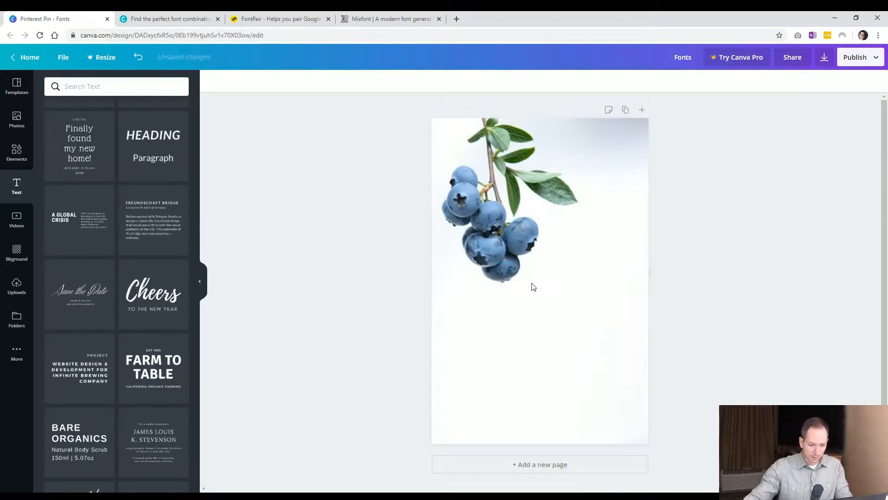
Add the Farm to Table font combination and move it below the blueberries.
left_click(186, 375)
left_click_drag(566, 303, 566, 379)
left_click(367, 353)
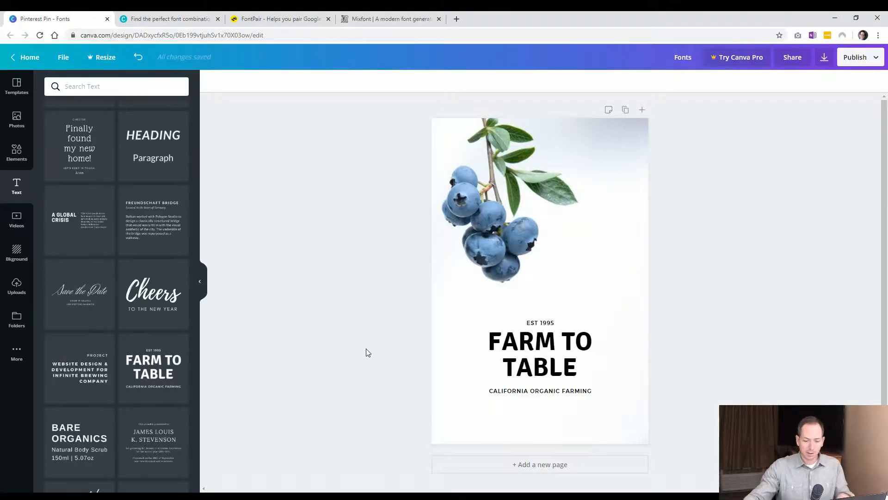
left_click(538, 356)
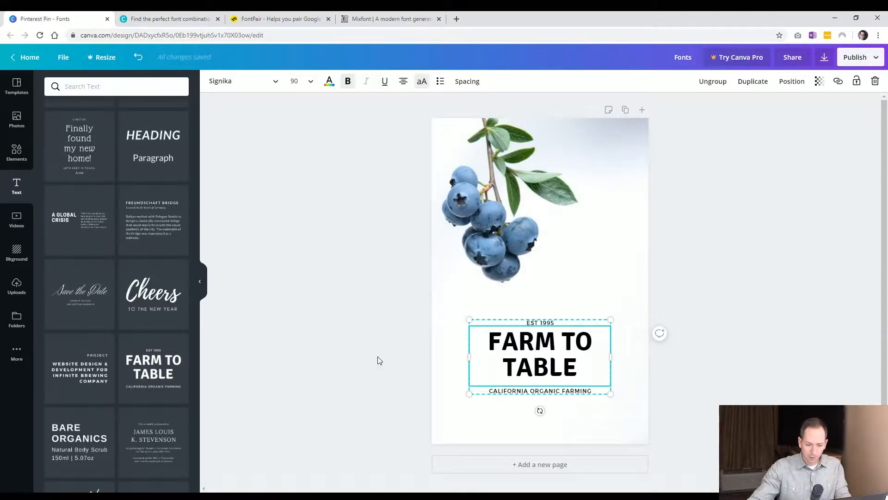
mouse_move(521, 342)
left_mouse_down()
mouse_move(544, 353)
mouse_move(564, 345)
mouse_move(526, 358)
left_mouse_up()
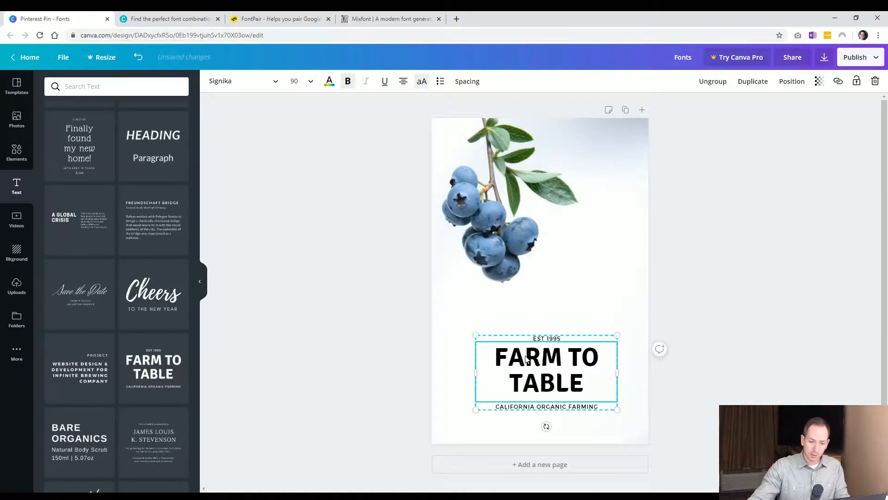
key("ctrl+z")
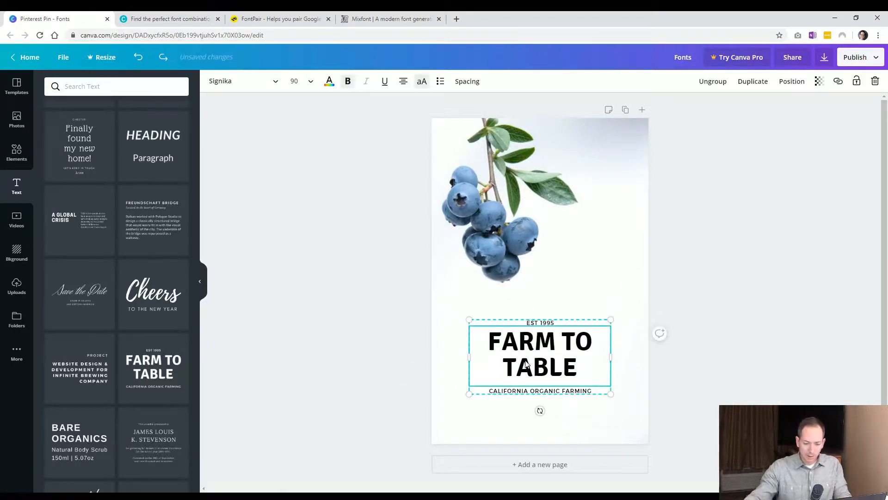
Change the established year in the top line to 2000.
left_click(550, 323)
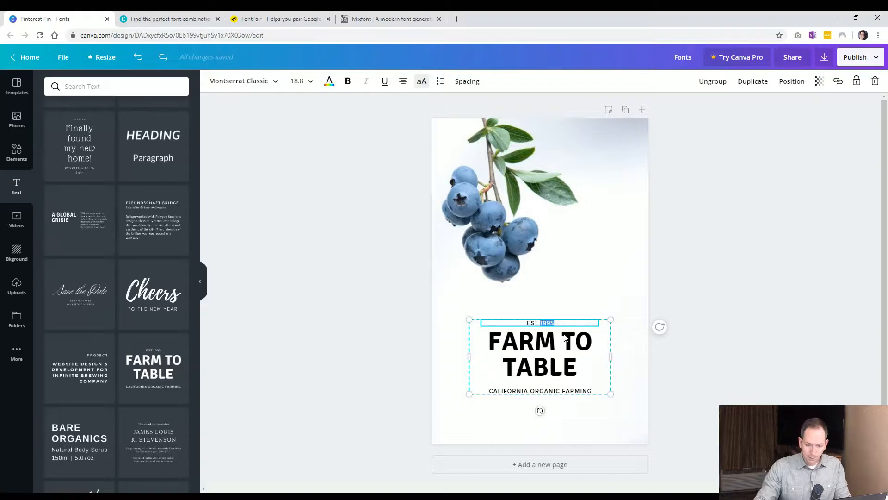
type("2000")
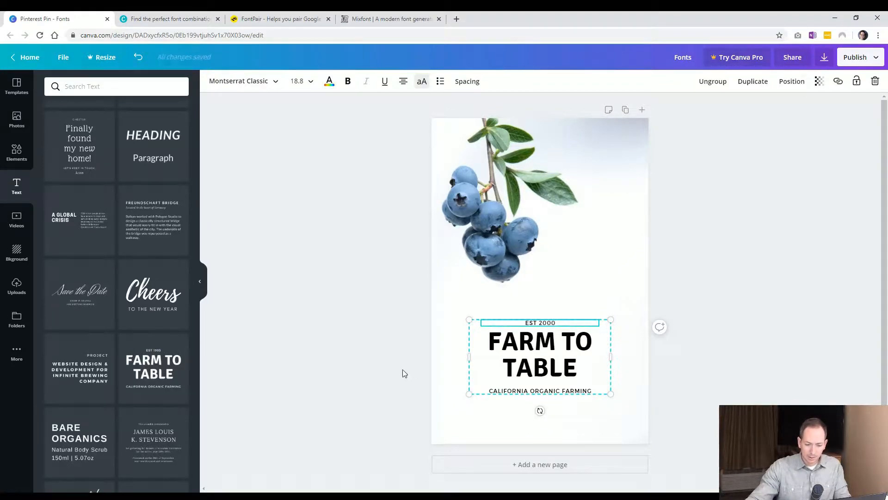
left_click(405, 369)
Replace CALIFORNIA with NEW YORK in the bottom subtitle line.
left_click(514, 388)
left_click(532, 389)
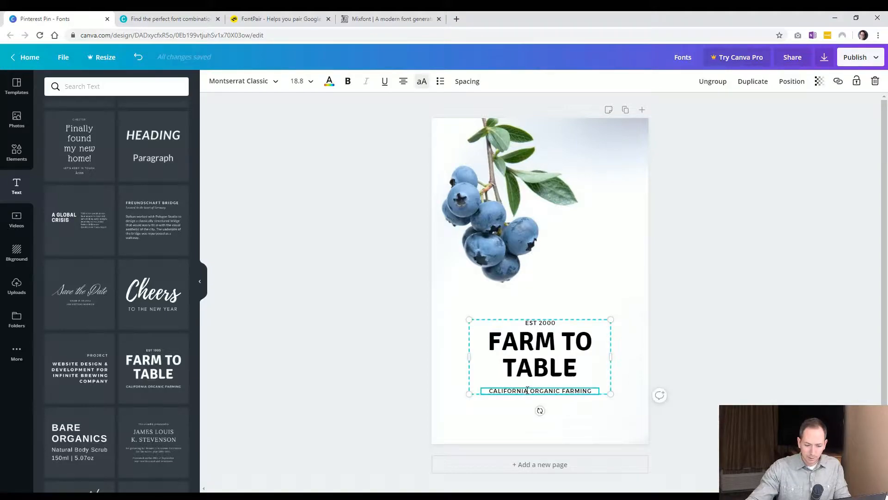
left_click_drag(530, 391, 489, 391)
type("NEW YORK")
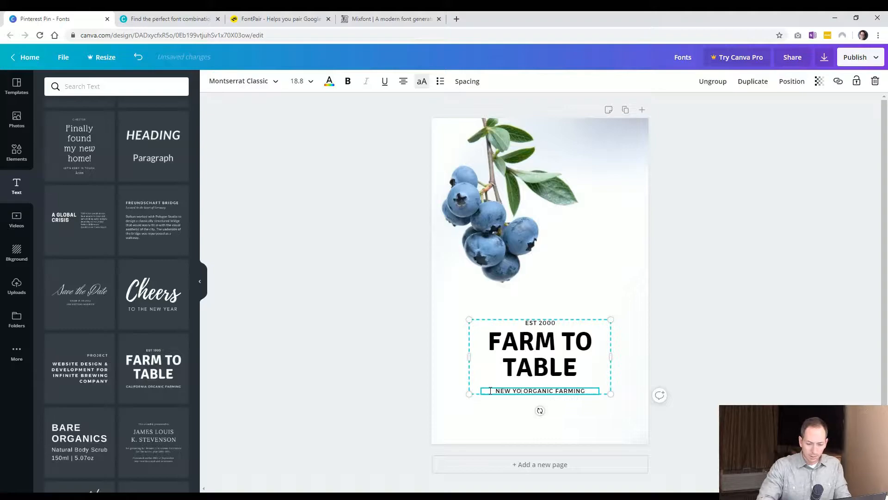
left_click(353, 391)
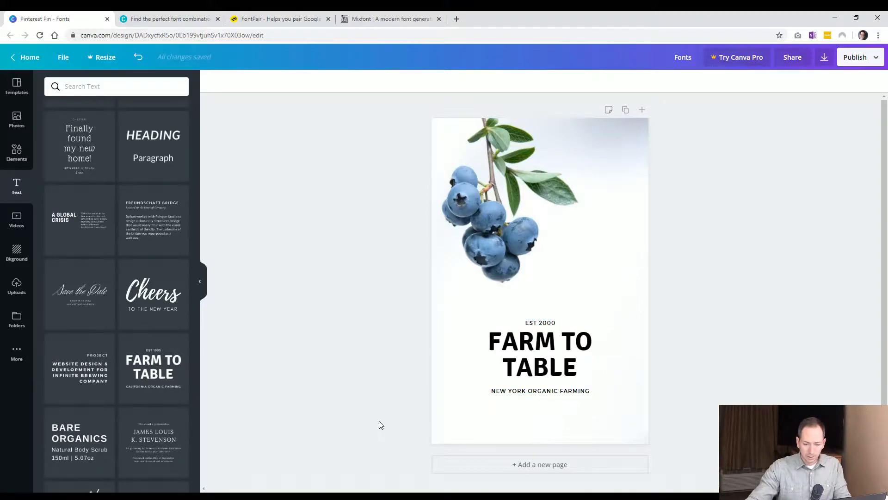
left_click(533, 344)
left_click(533, 344)
double_click(533, 343)
left_click(549, 367)
left_click(377, 376)
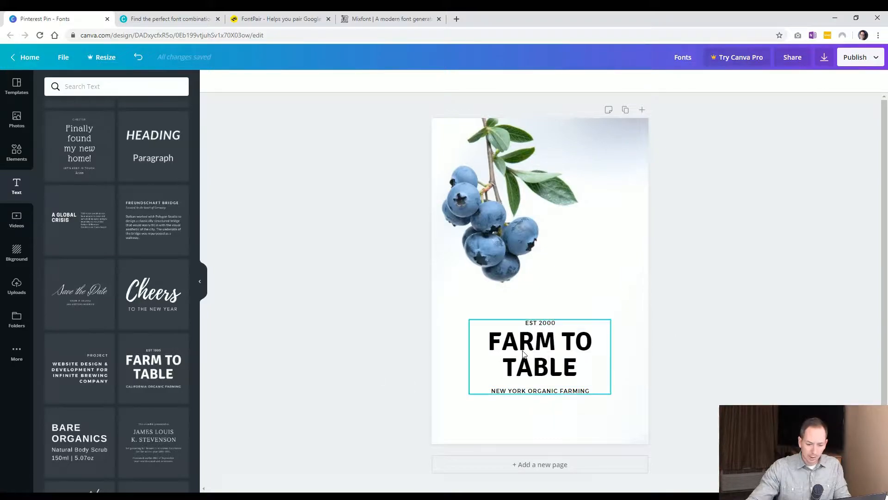
left_click(546, 368)
left_click(541, 322)
left_click(523, 365)
left_click(539, 390)
Color the FARM TO TABLE heading blue using a default palette color.
left_click(539, 385)
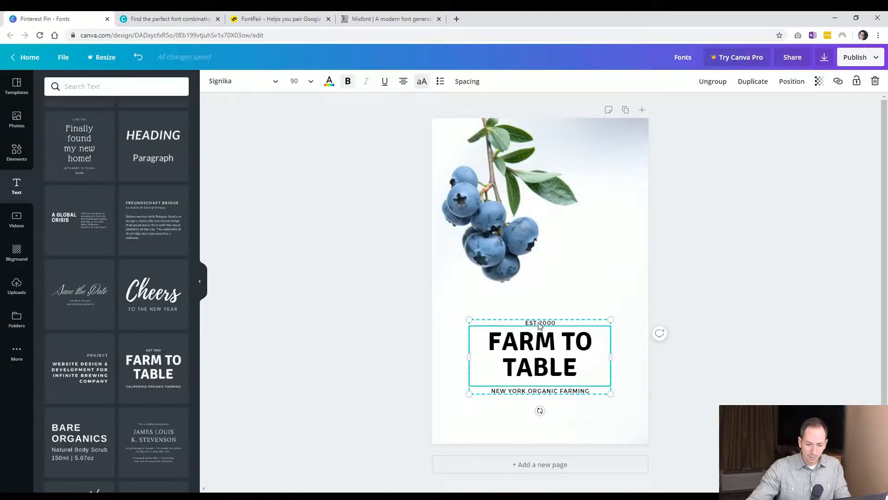
left_click(535, 392)
left_click(505, 333)
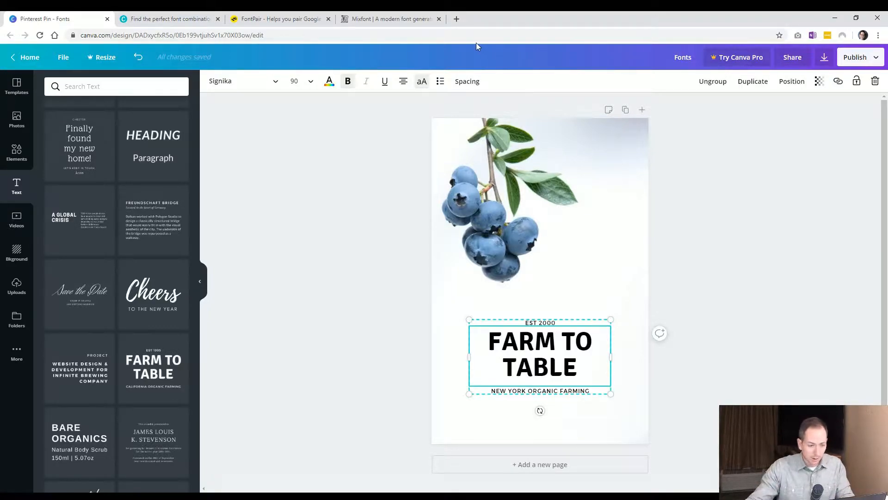
left_click(329, 83)
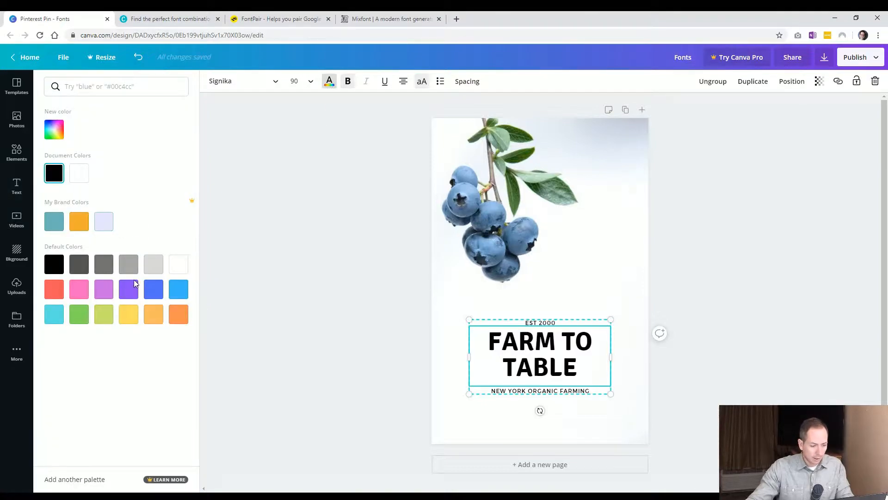
left_click(150, 290)
left_click(338, 306)
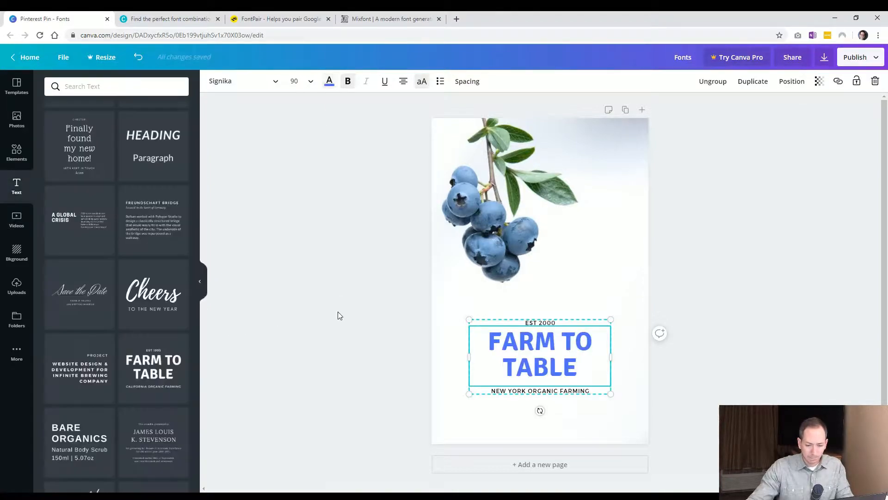
Ungroup the Farm to Table text and nudge the subtitle line upward.
left_click(552, 366)
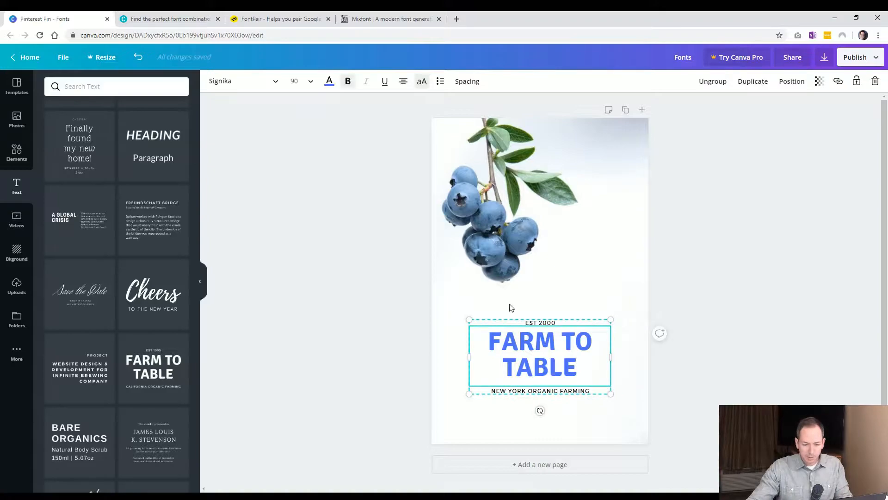
right_click(516, 348)
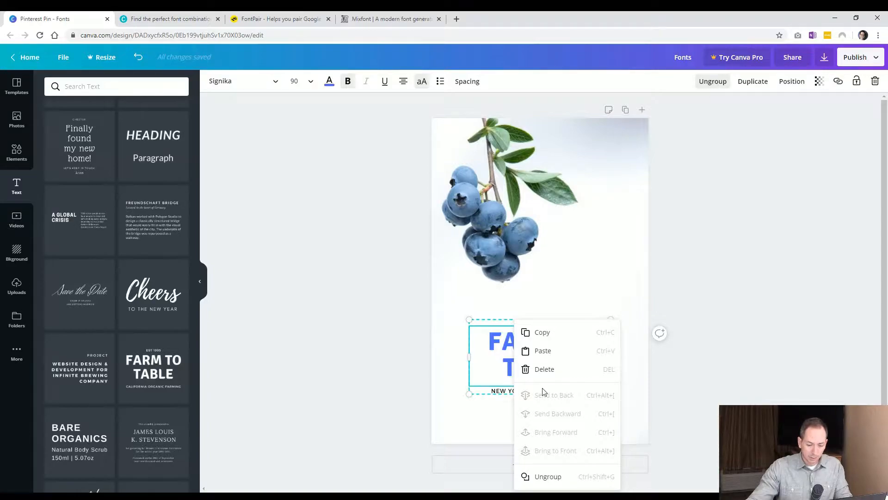
left_click(546, 476)
left_click(365, 406)
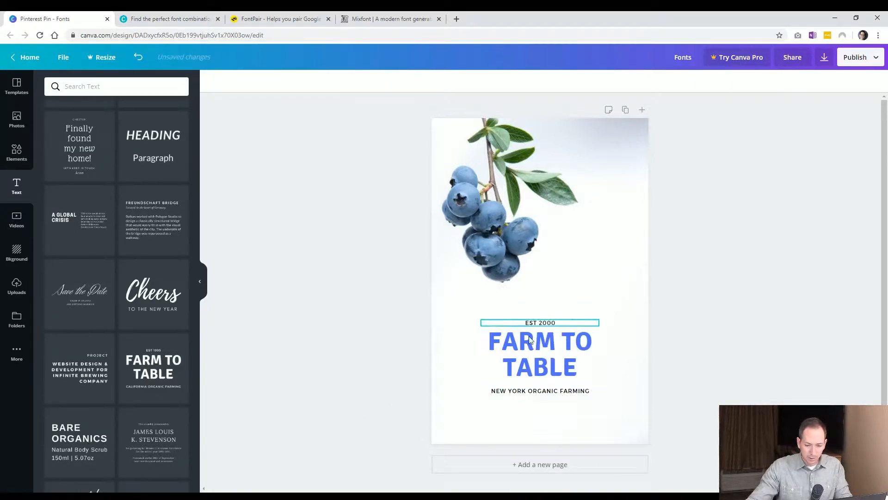
left_click(540, 392)
left_click_drag(544, 393, 542, 390)
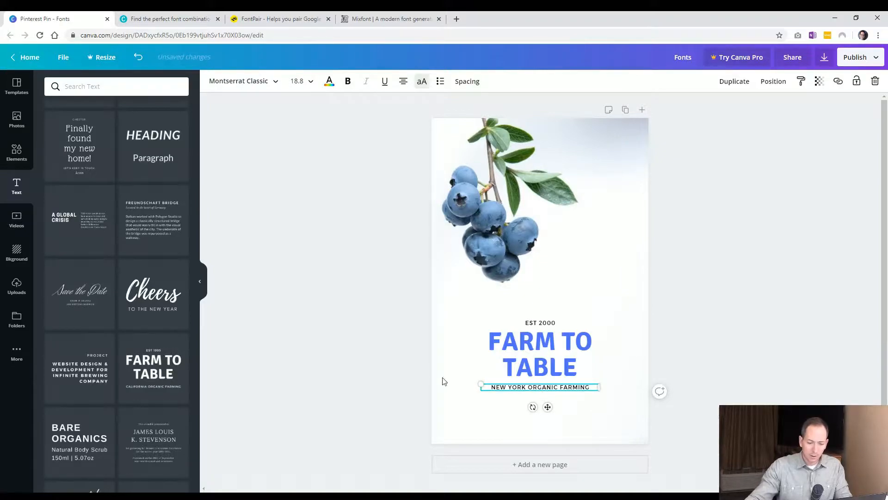
left_click(352, 395)
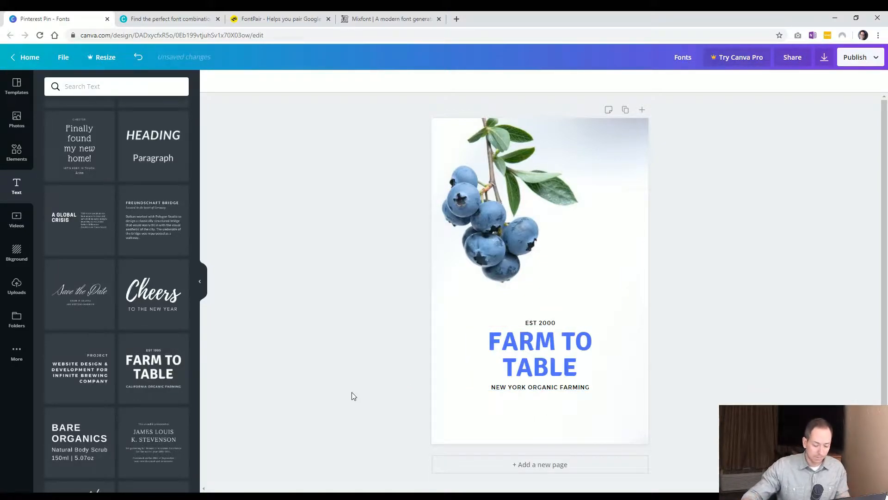
Undo the last six changes to the text group.
key("ctrl+z")
key("ctrl+z")
key("ctrl+z")
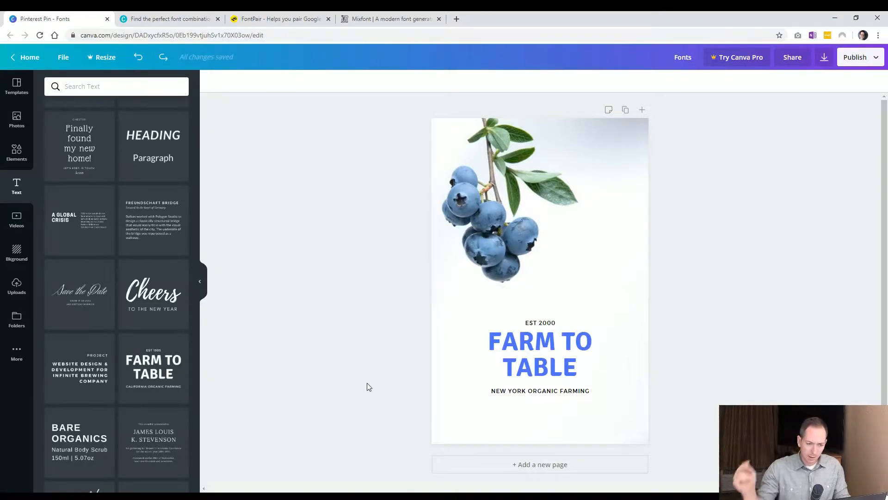
key("ctrl+z")
key("ctrl+z")
key("ctrl+z")
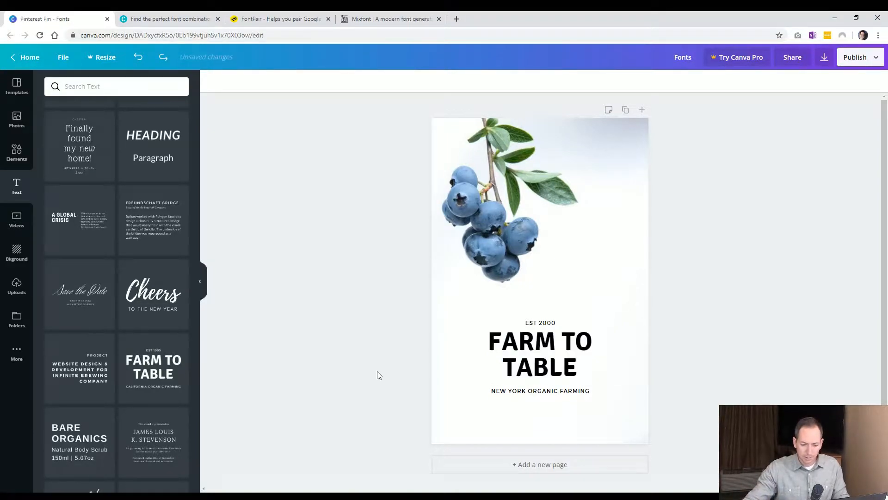
Redo the last two undone changes to restore the blue heading and New York subtitle.
left_click(476, 359)
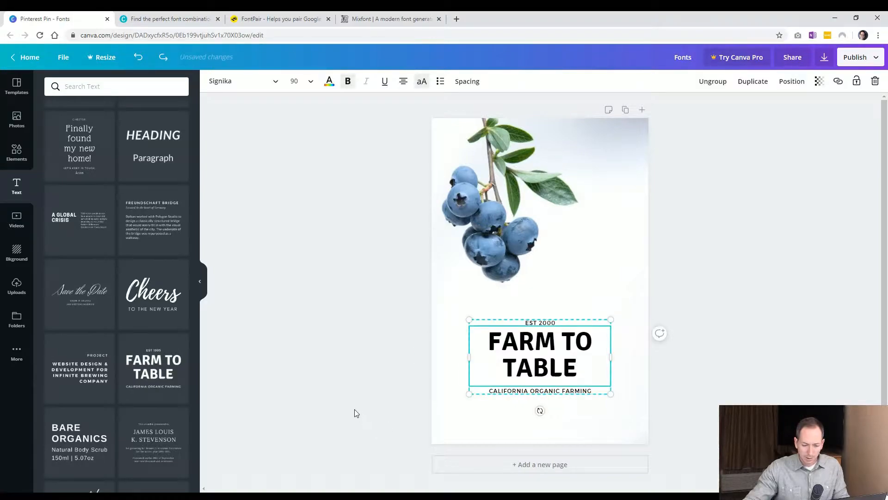
left_click(356, 413)
left_click(164, 58)
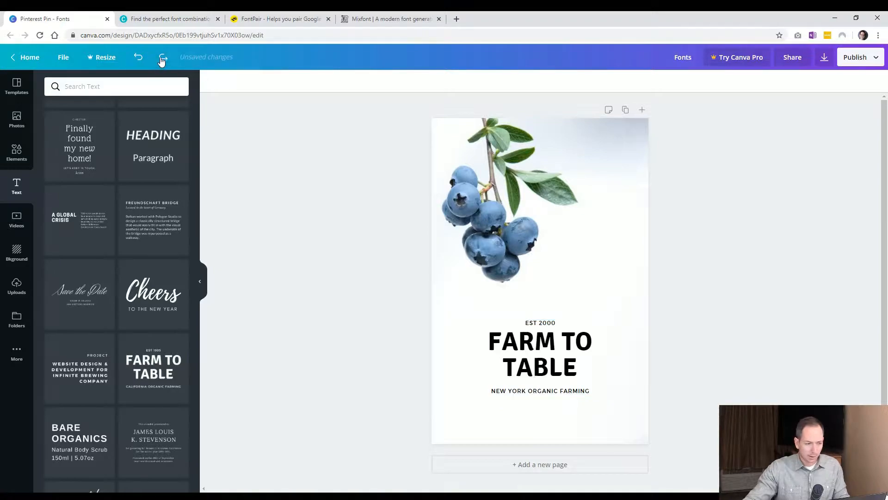
left_click(165, 58)
Enlarge the Farm to Table text group by its corners until the heading is about size 110.
left_click(496, 363)
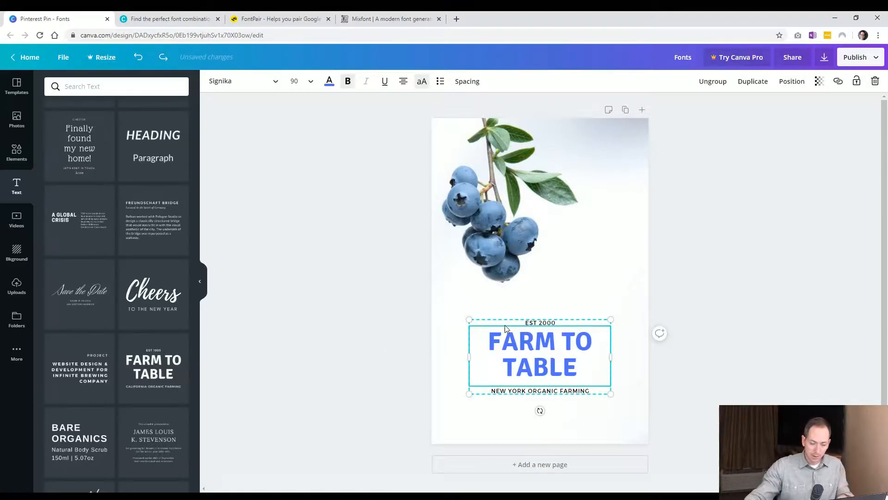
left_click_drag(471, 320, 452, 302)
mouse_move(611, 307)
left_mouse_down()
mouse_move(634, 291)
mouse_move(627, 299)
left_mouse_up()
left_click_drag(451, 300, 453, 303)
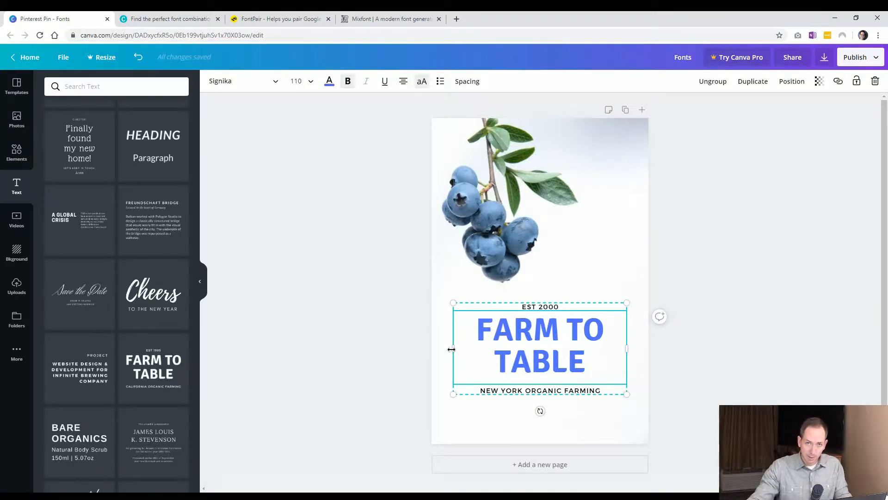
Widen the Farm to Table text group to span the full page width.
left_click_drag(451, 349, 438, 348)
left_click_drag(627, 348, 648, 348)
left_click_drag(437, 349, 432, 349)
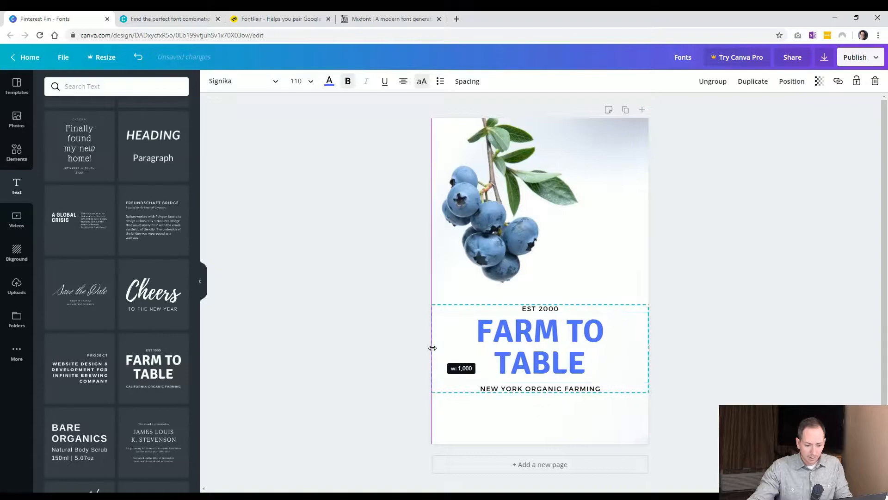
Set the Farm to Table heading's font size to 80.
double_click(504, 366)
left_click(503, 368)
key("BackSpace")
key("ctrl+a")
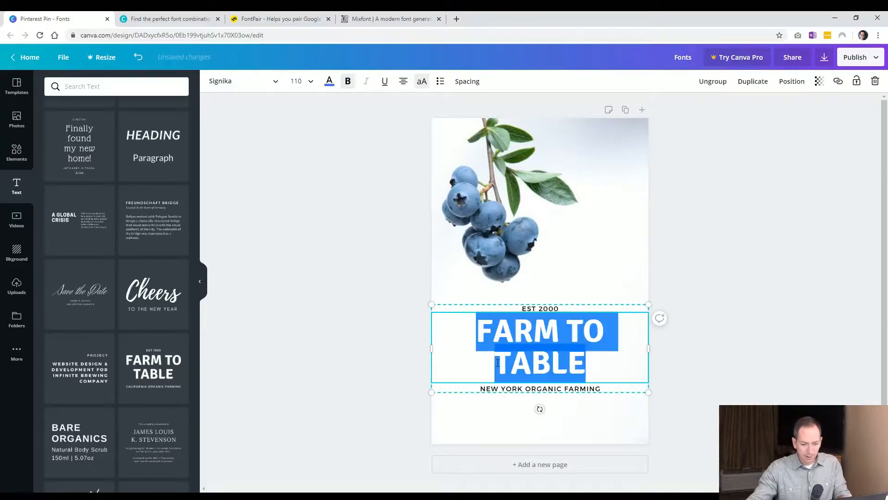
left_click(300, 82)
type("8")
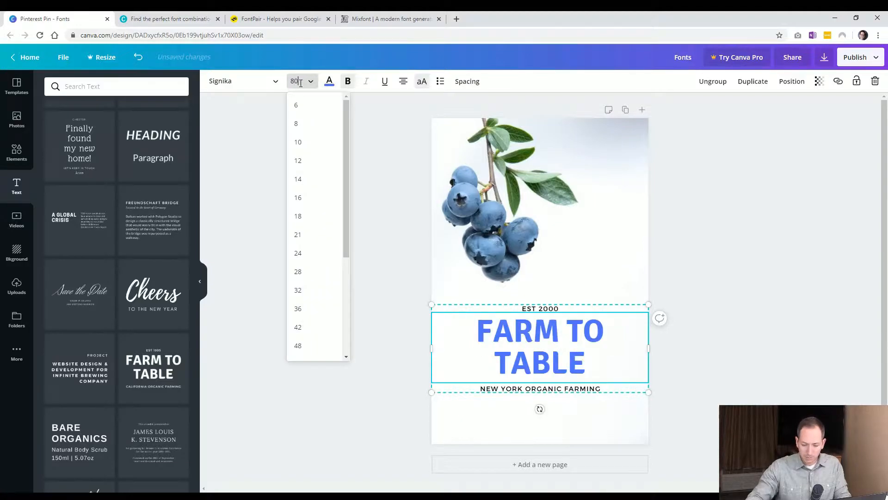
type("0")
key("Return")
left_click(345, 380)
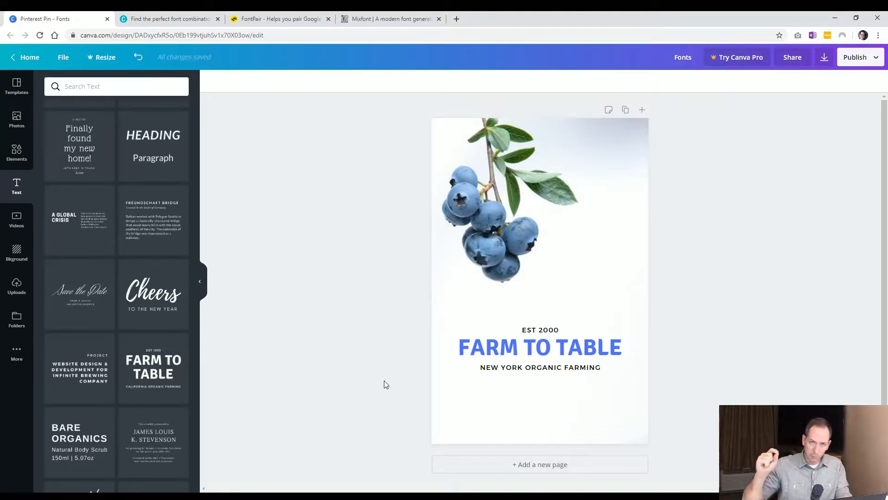
Narrow the text group so the heading wraps onto two lines.
left_click(438, 355)
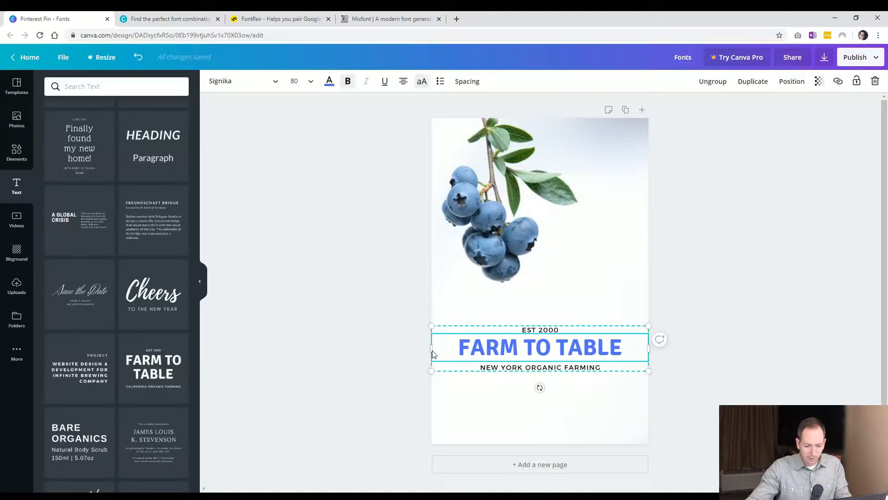
left_click_drag(433, 352, 453, 352)
left_click(369, 405)
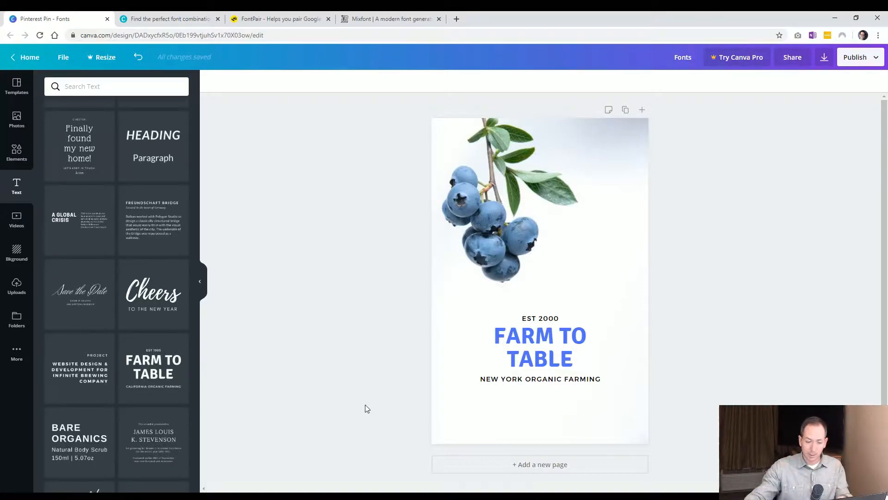
Ungroup the Farm to Table text elements and select the heading.
left_click(513, 374)
right_click(522, 373)
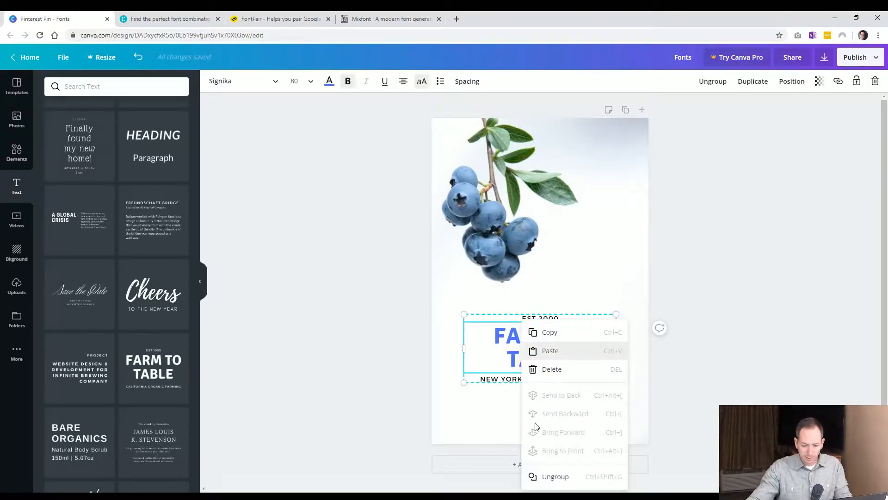
left_click(554, 477)
left_click(542, 360)
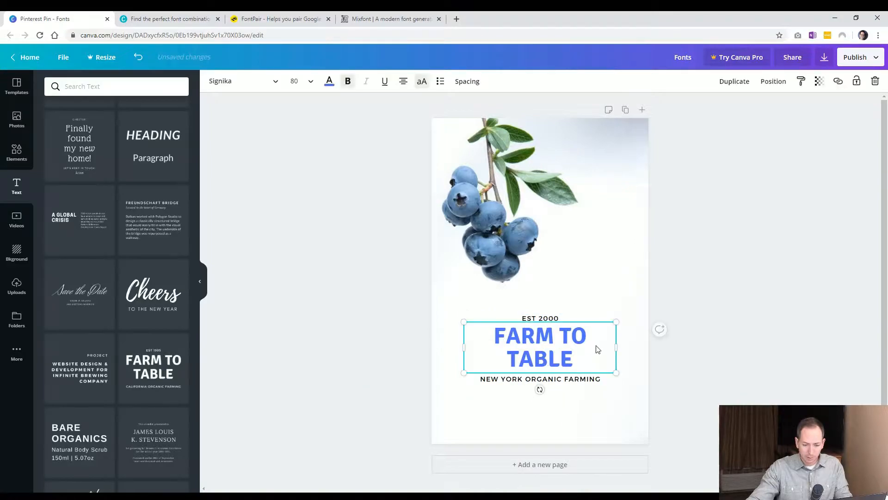
mouse_move(634, 348)
left_mouse_down()
mouse_move(613, 350)
mouse_move(628, 349)
mouse_move(620, 338)
mouse_move(626, 313)
mouse_move(617, 322)
mouse_move(631, 310)
mouse_move(611, 323)
mouse_move(625, 307)
mouse_move(609, 319)
mouse_move(621, 309)
mouse_move(656, 331)
mouse_move(623, 338)
left_mouse_up()
key("ctrl+z")
left_click(699, 340)
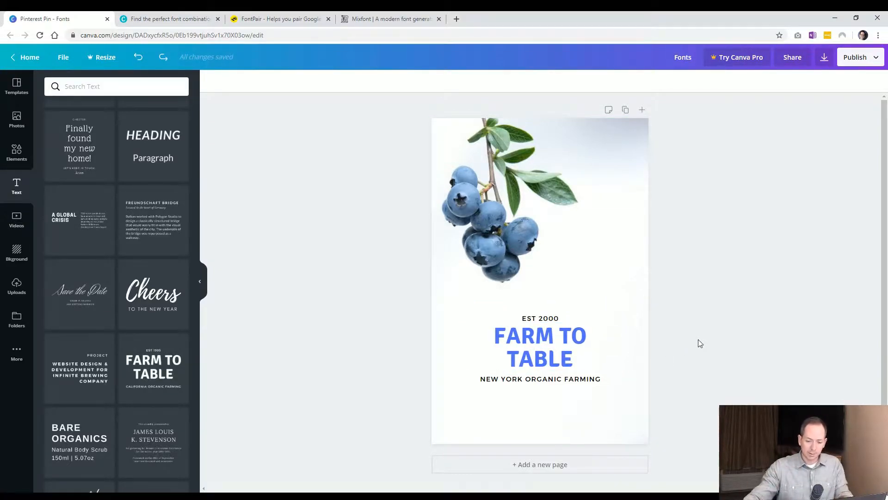
Change the Farm to Table heading's font to Roboto Condensed.
left_click(552, 318)
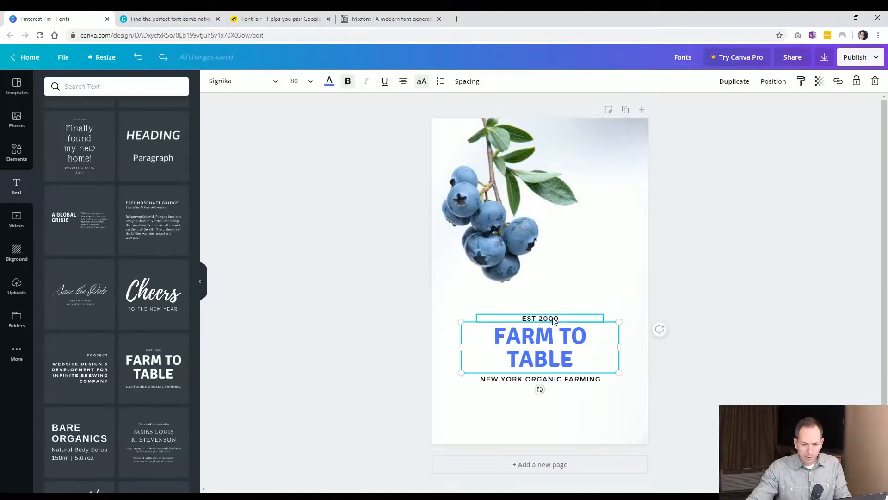
left_click(573, 358)
left_click(578, 380)
left_click(585, 368)
left_click(565, 351)
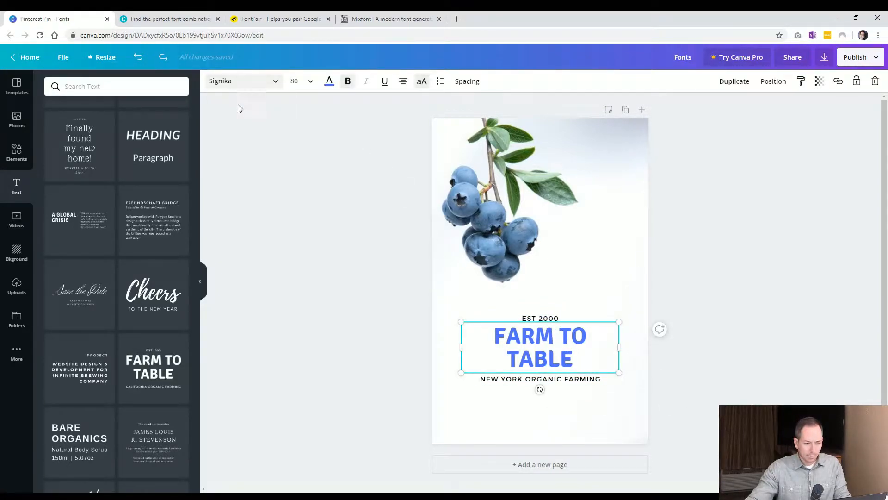
left_click(365, 296)
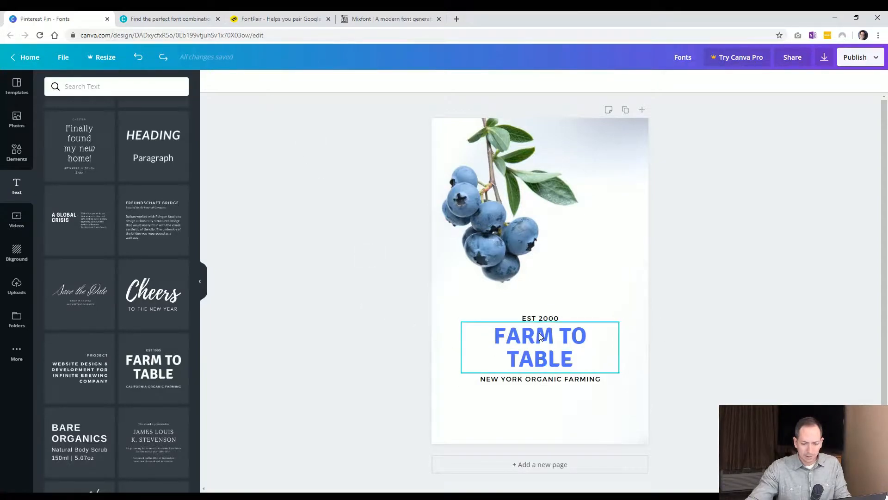
left_click(533, 353)
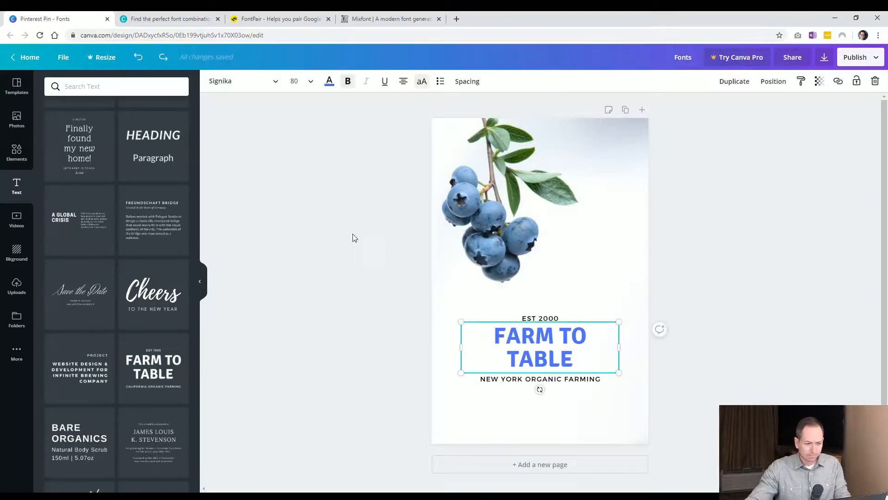
left_click(277, 85)
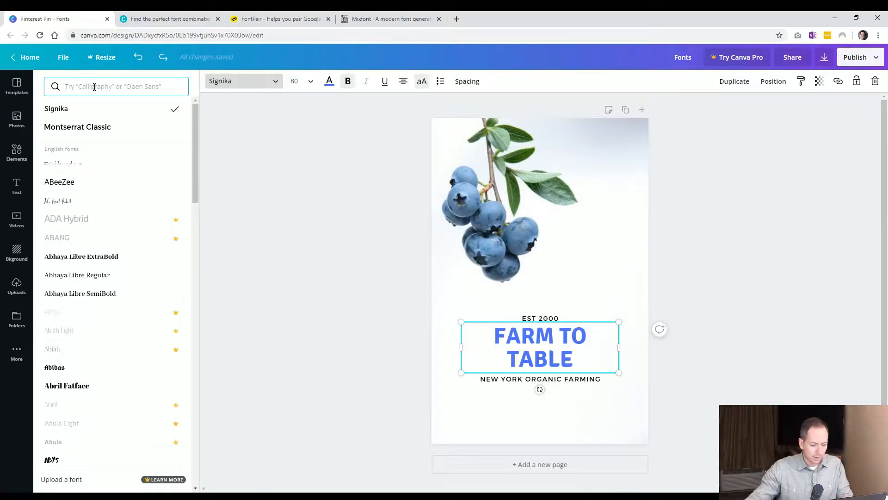
type("roboto")
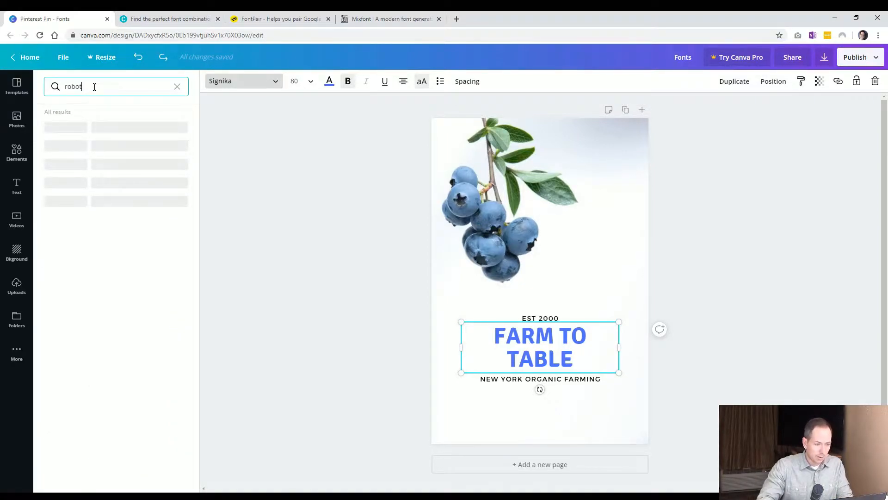
left_click(81, 146)
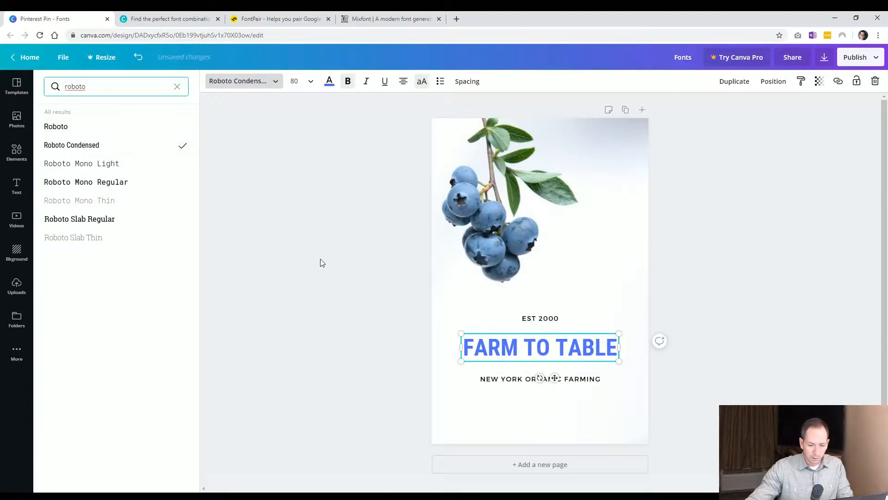
left_click(320, 258)
left_click(370, 388)
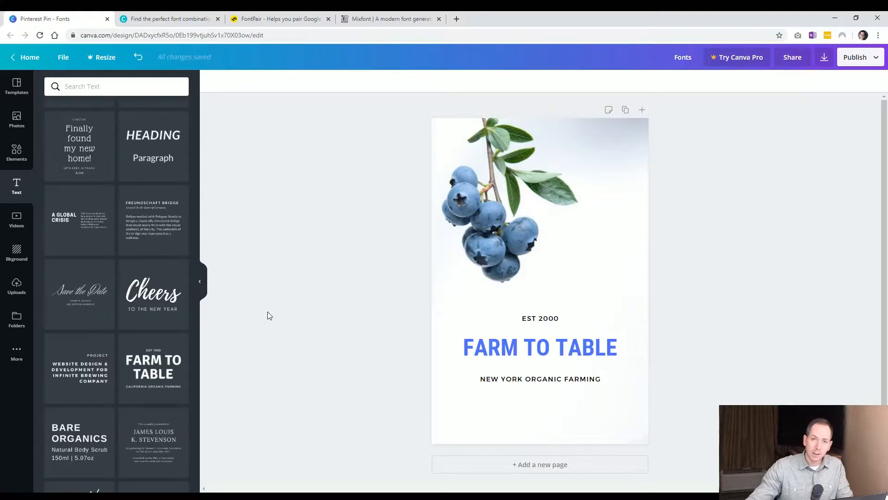
Set the heading's font size to 120.
left_click(489, 357)
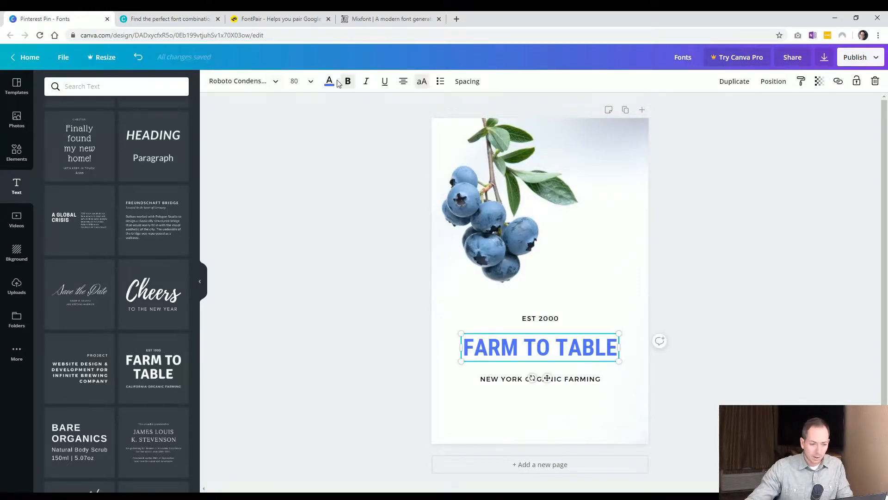
left_click(311, 81)
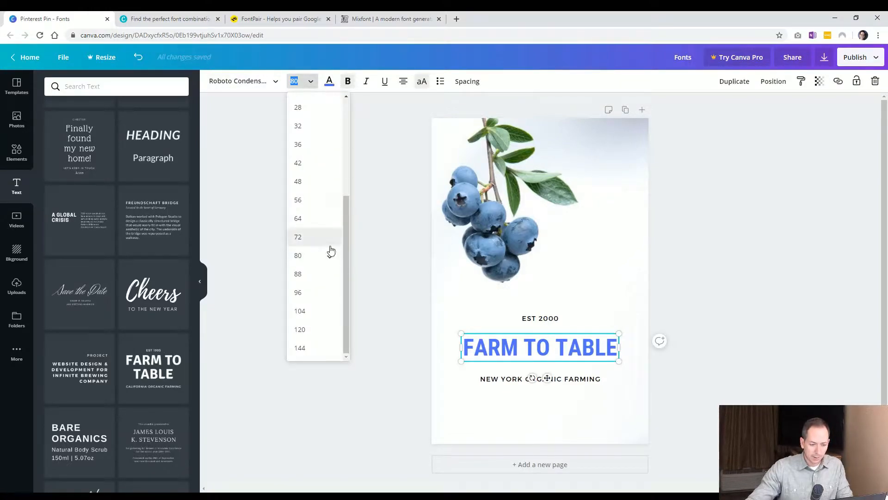
scroll(335, 168, "up", 5)
scroll(317, 171, "down", 5)
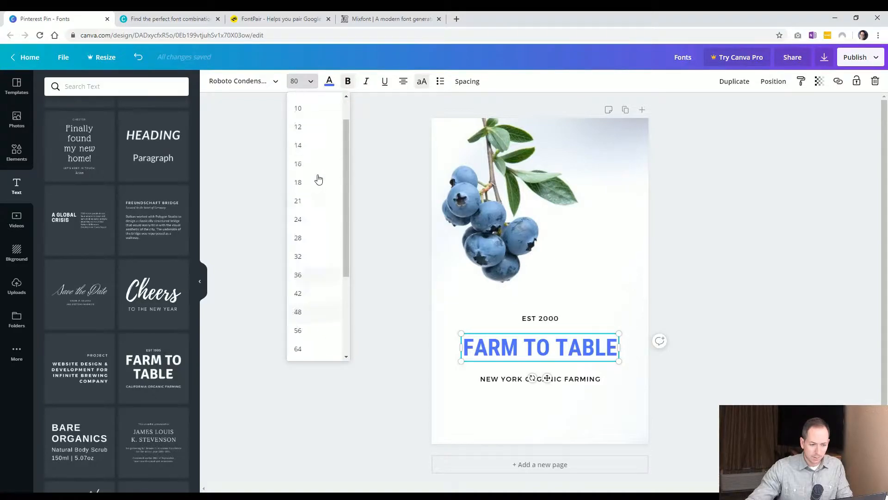
left_click(297, 81)
left_click(297, 80)
double_click(295, 81)
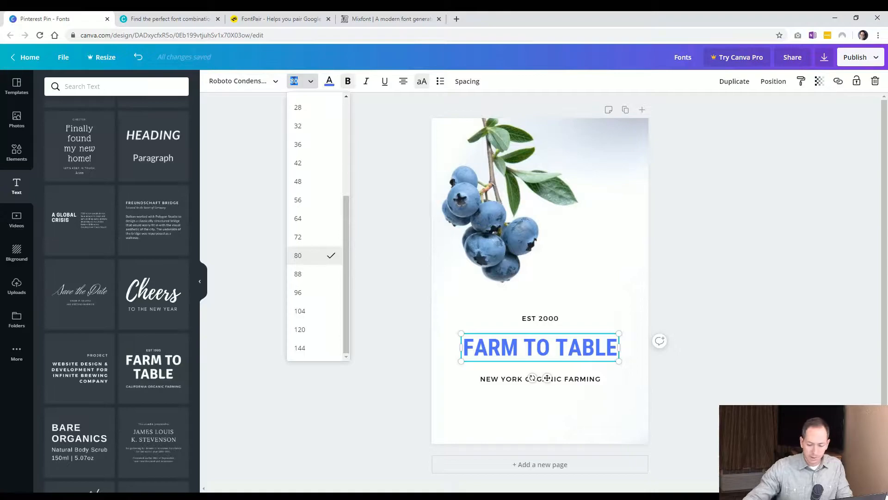
type("120")
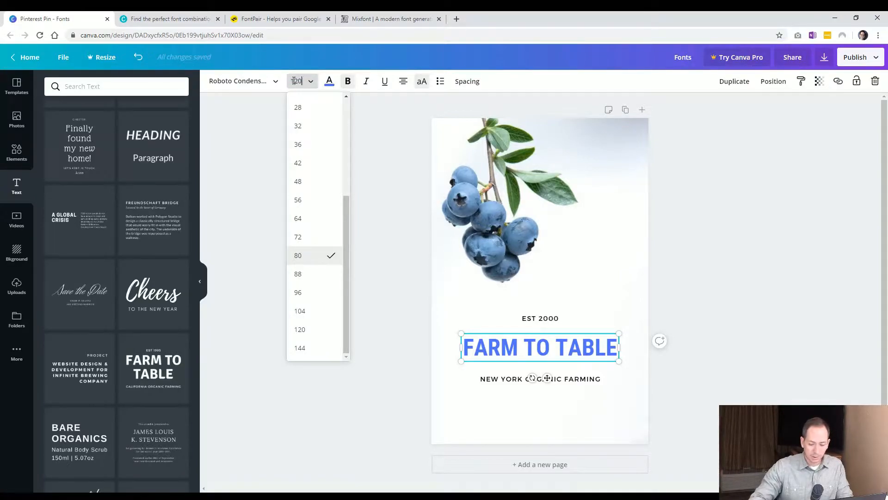
key("Return")
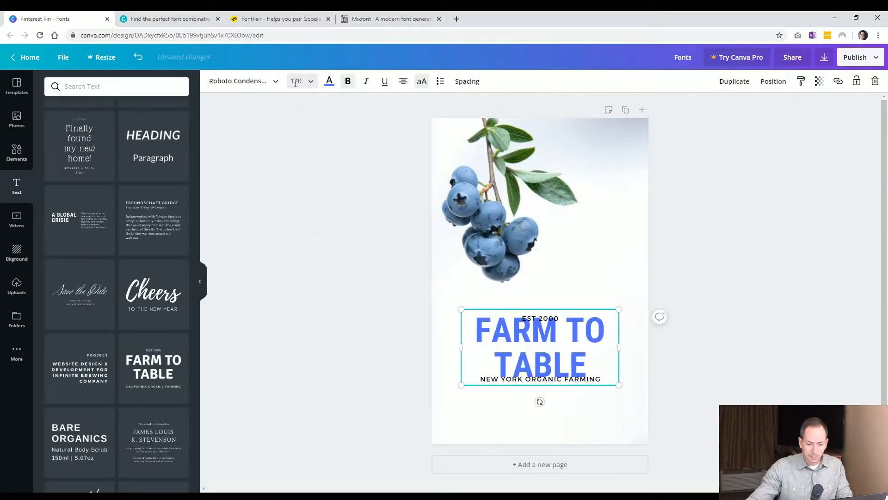
left_click(339, 311)
Move the New York subtitle down and the EST 2000 line up to clear the enlarged heading.
left_click_drag(494, 382, 494, 388)
left_click_drag(535, 318, 535, 304)
left_click(383, 385)
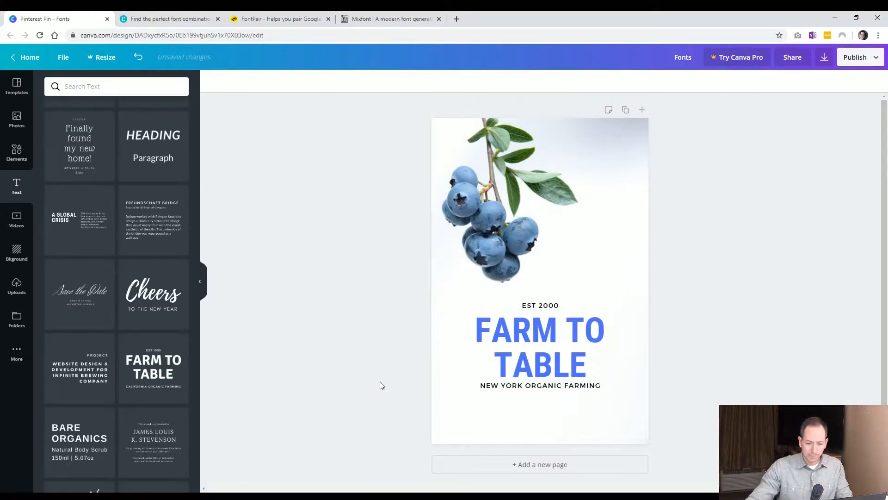
Select all three text lines together and move them slightly down the page.
left_click(544, 307)
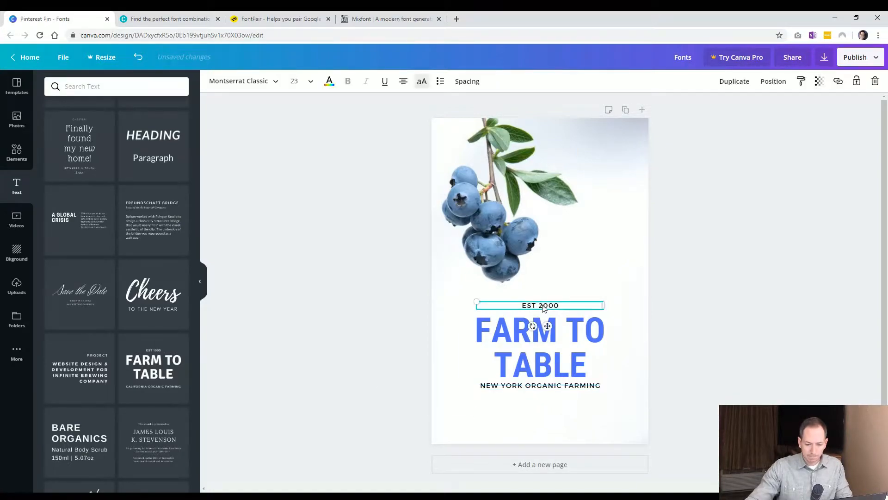
left_click_drag(544, 309, 544, 311)
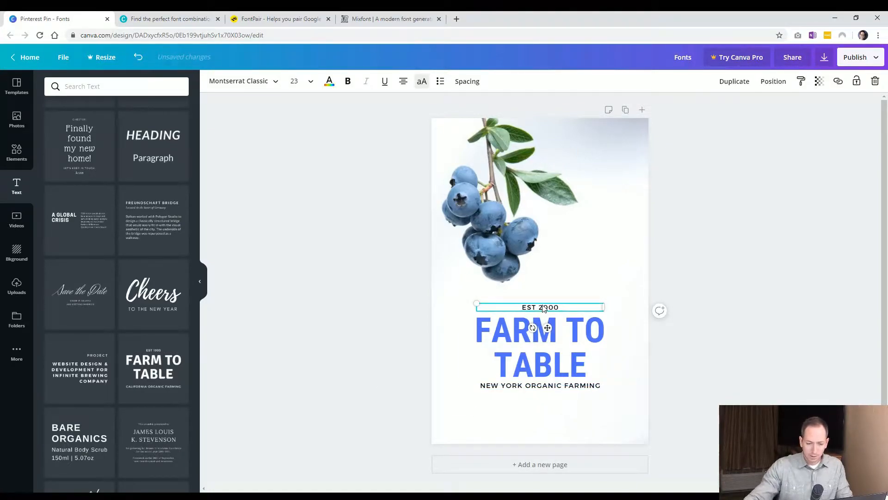
left_click(557, 350, "shift")
left_click(558, 389, "shift")
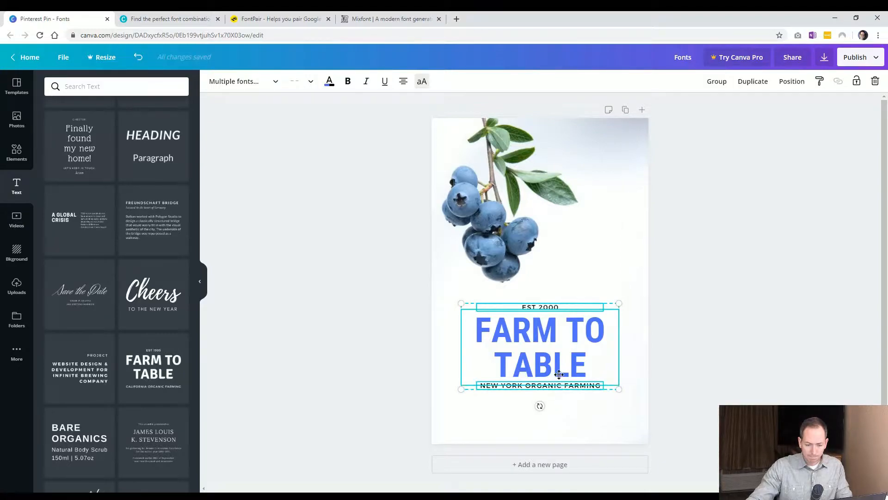
left_click_drag(559, 374, 560, 386)
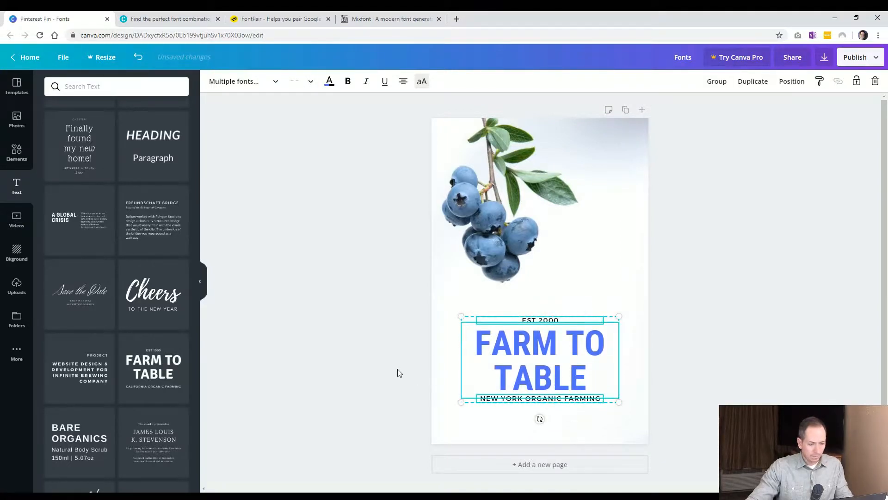
Recolor the Farm to Table heading with a custom teal, about #52ffcb, from the color spectrum.
left_click(473, 335)
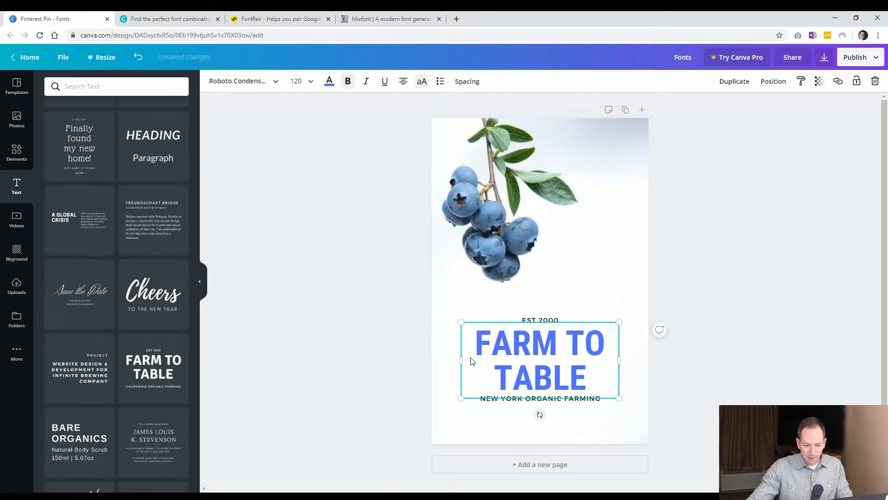
left_click(518, 320)
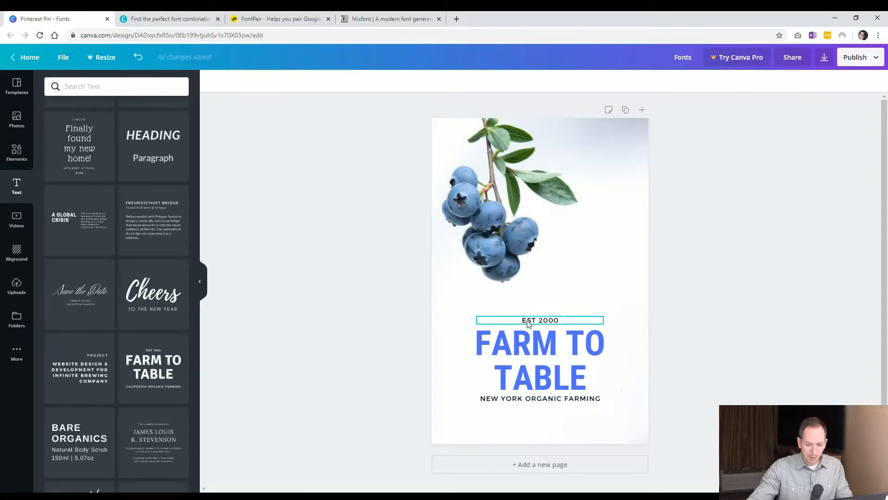
left_click(495, 347, "shift")
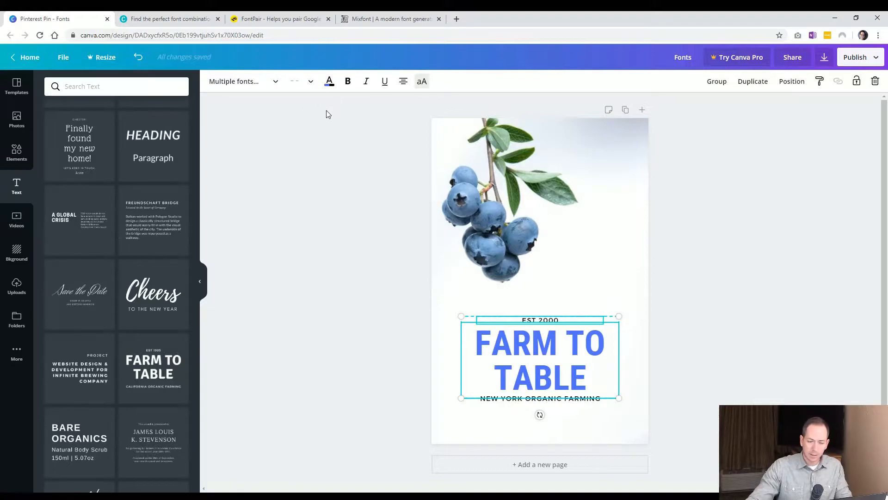
left_click(335, 128)
left_click(490, 343)
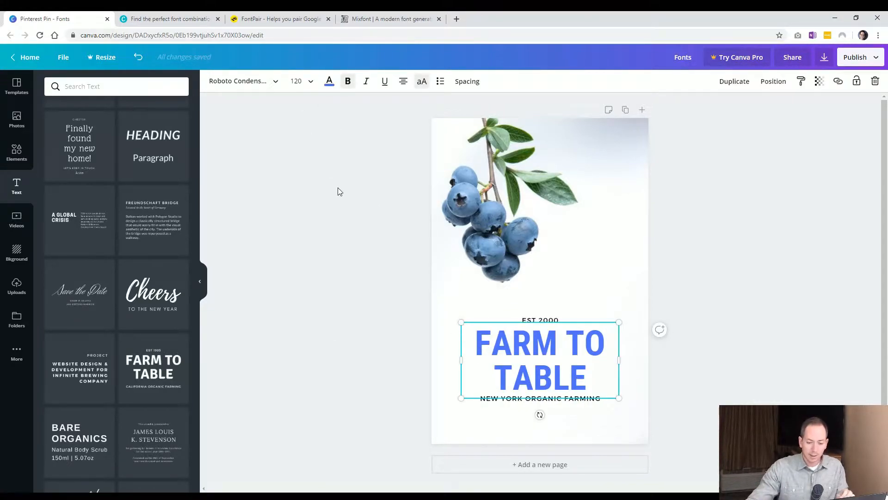
left_click(330, 86)
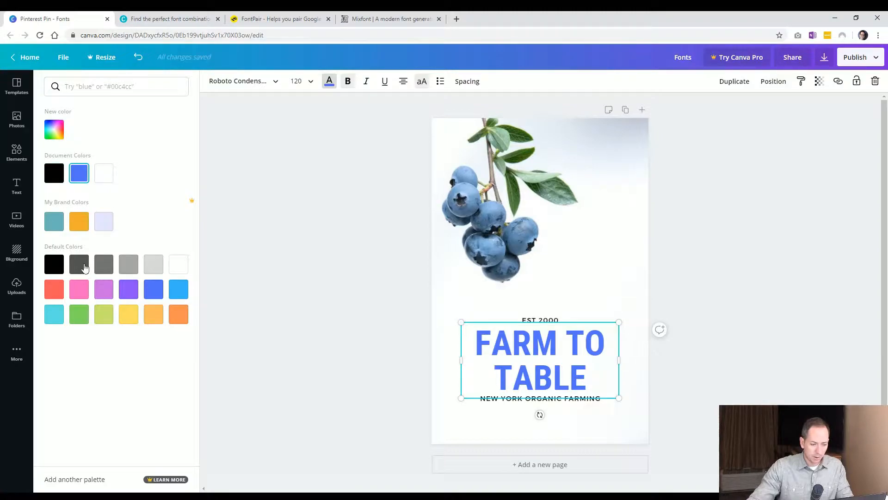
left_click(54, 129)
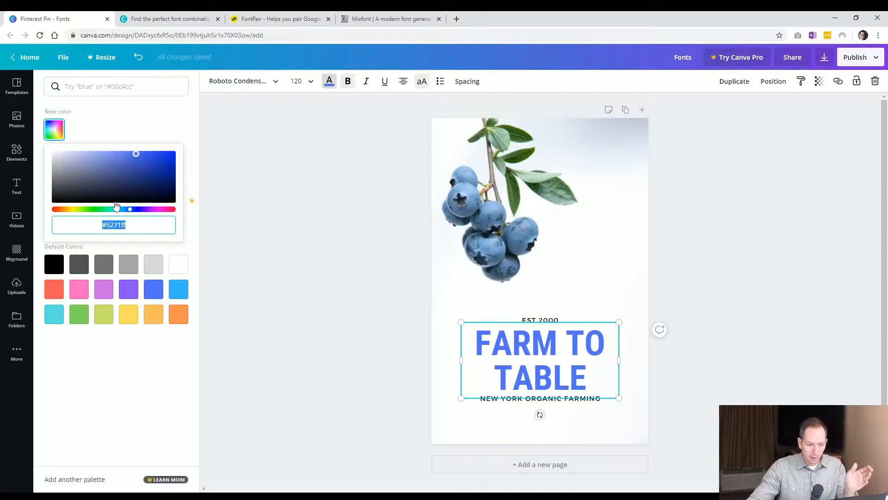
left_click(85, 209)
mouse_move(121, 210)
left_mouse_down()
mouse_move(131, 209)
mouse_move(107, 209)
left_mouse_up()
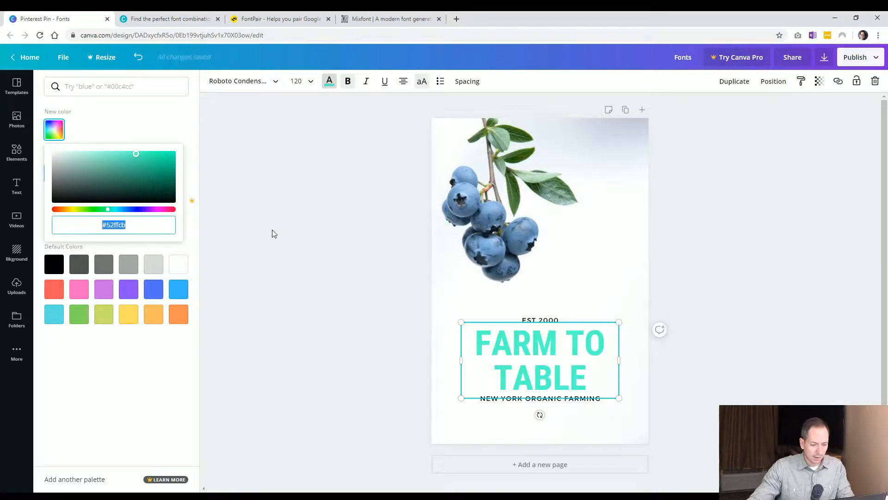
Undo the teal heading color and recolor the Farm to Table heading a darker blue from the color spectrum.
left_click(300, 238)
key("ctrl+z")
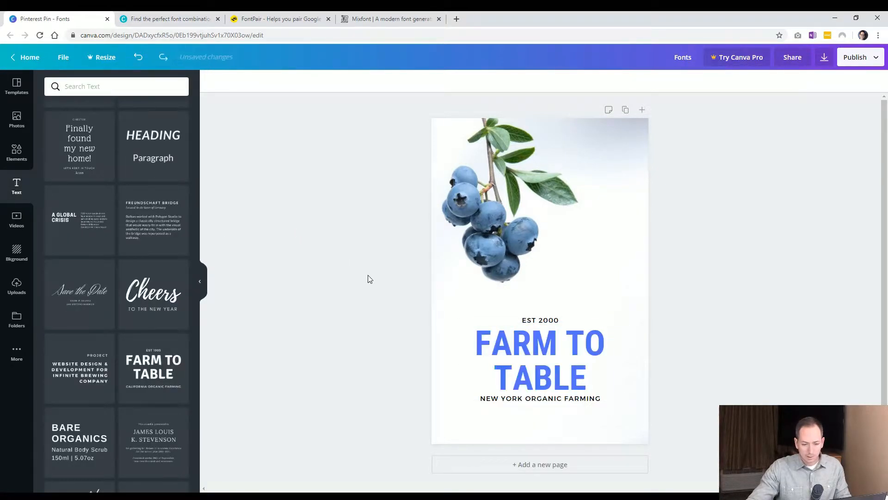
left_click(493, 336)
left_click(329, 82)
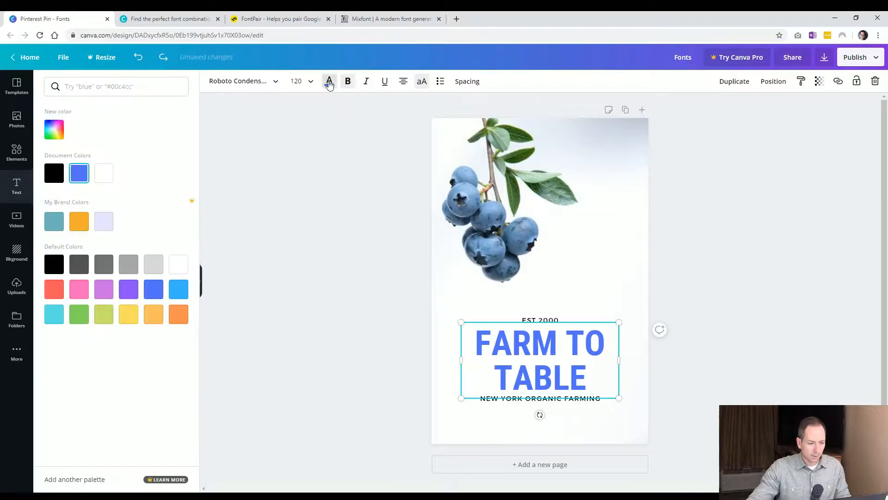
left_click(60, 133)
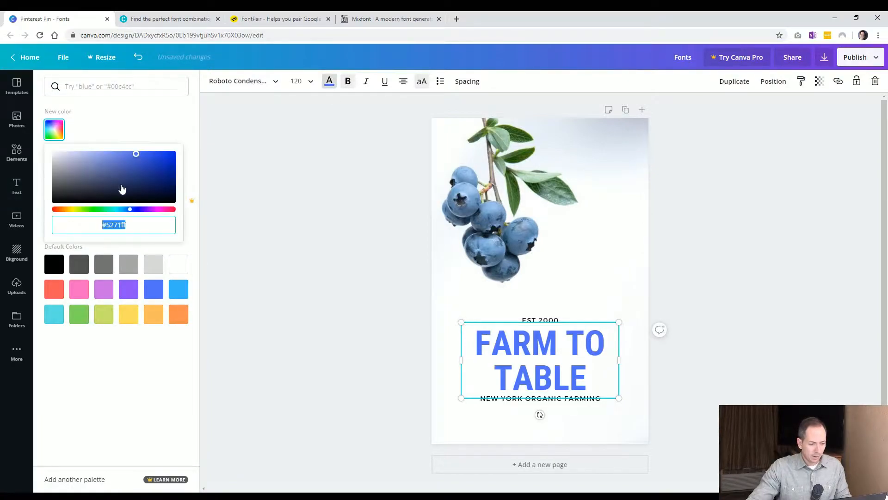
left_click(129, 167)
left_click(277, 215)
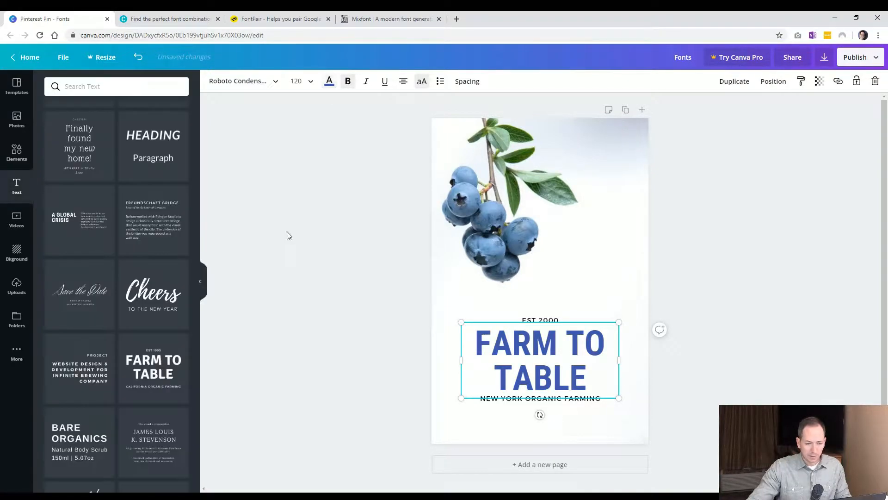
left_click(366, 85)
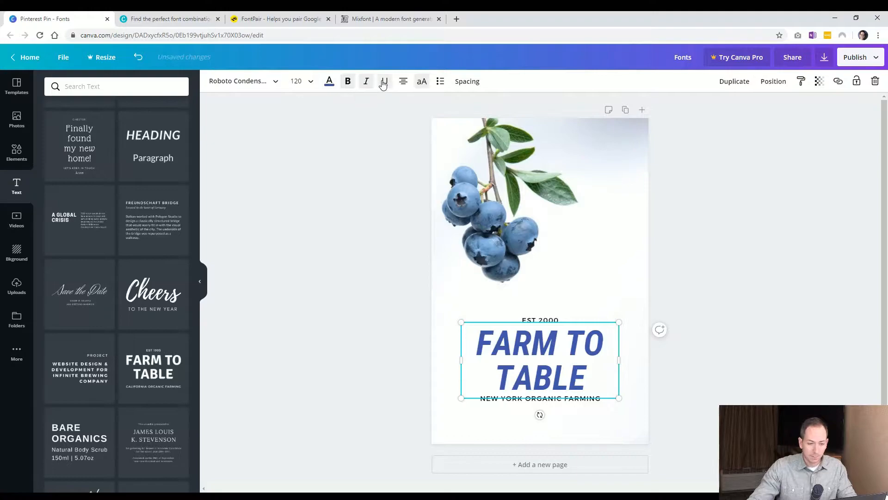
left_click(383, 83)
left_click(384, 83)
left_click(367, 82)
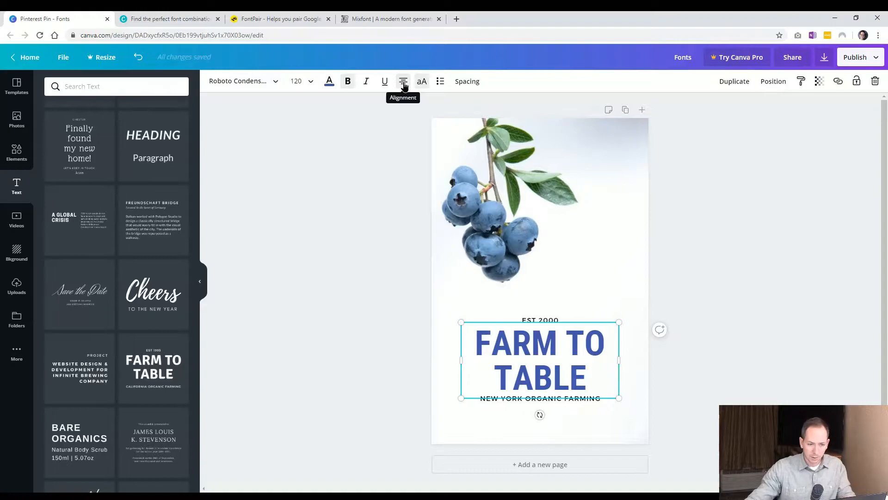
Justify the heading text.
left_click(404, 85)
left_click(403, 84)
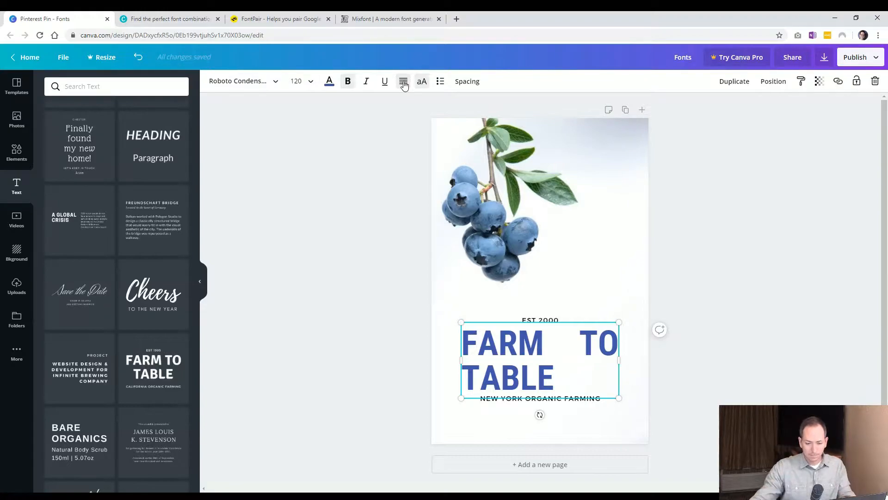
Move the New York subtitle down, justify it and adjust its text box width.
left_click(510, 402)
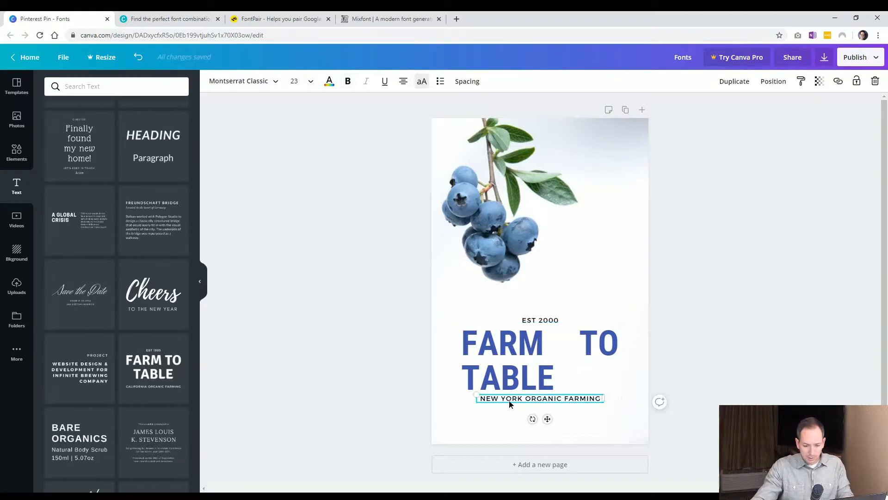
left_click_drag(510, 401, 511, 415)
left_click(402, 85)
left_click(403, 85)
left_click_drag(609, 411, 637, 415)
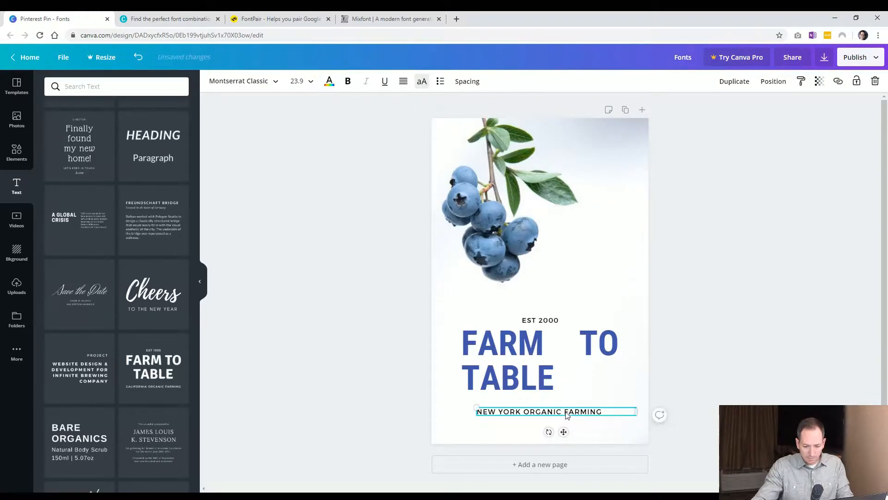
left_click_drag(568, 415, 552, 416)
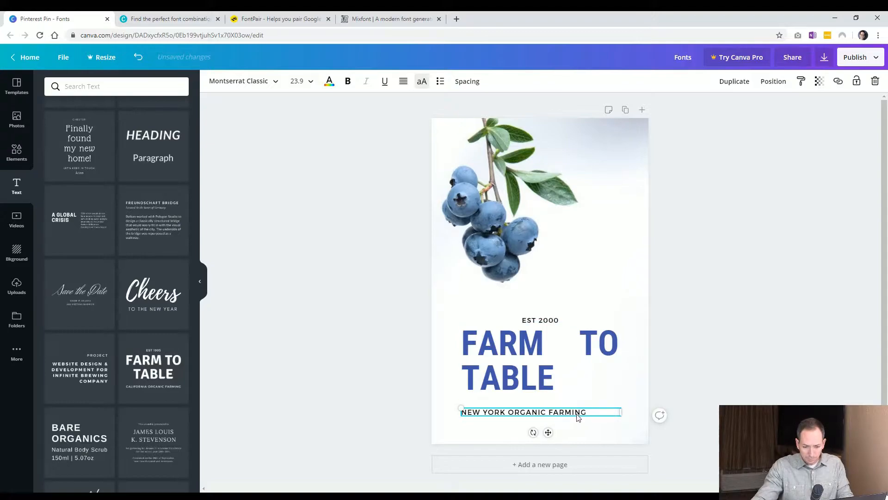
left_click_drag(620, 412, 579, 412)
left_click(527, 430)
left_click(373, 429)
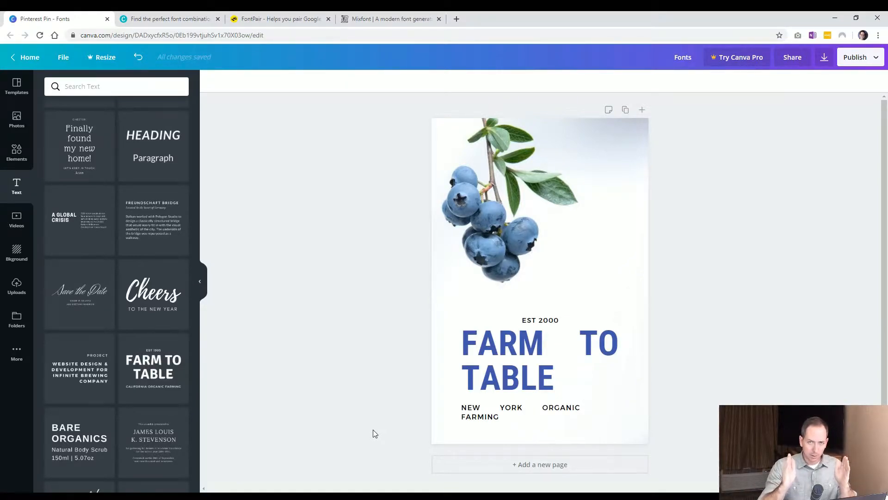
Undo the recent heading and subtitle alignment and layout changes.
key("ctrl+z")
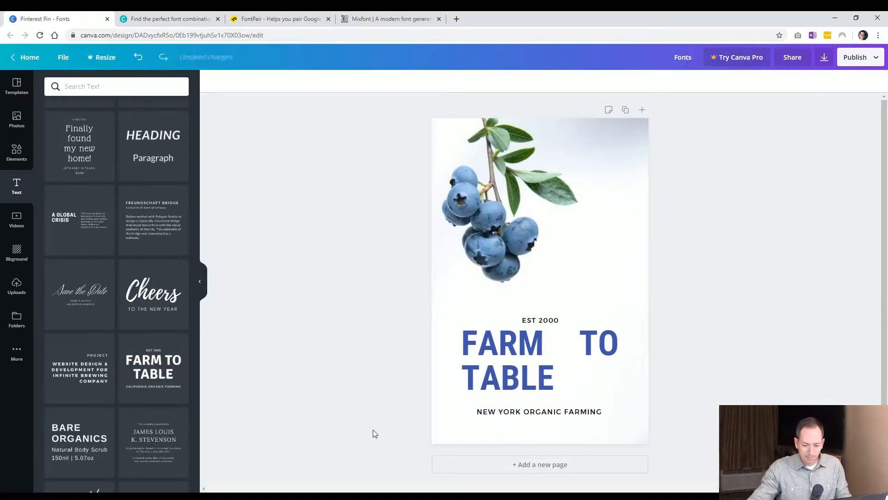
key("ctrl+z")
key("ctrl+z")
key("ctrl+z")
key("ctrl+z")
key("ctrl+z")
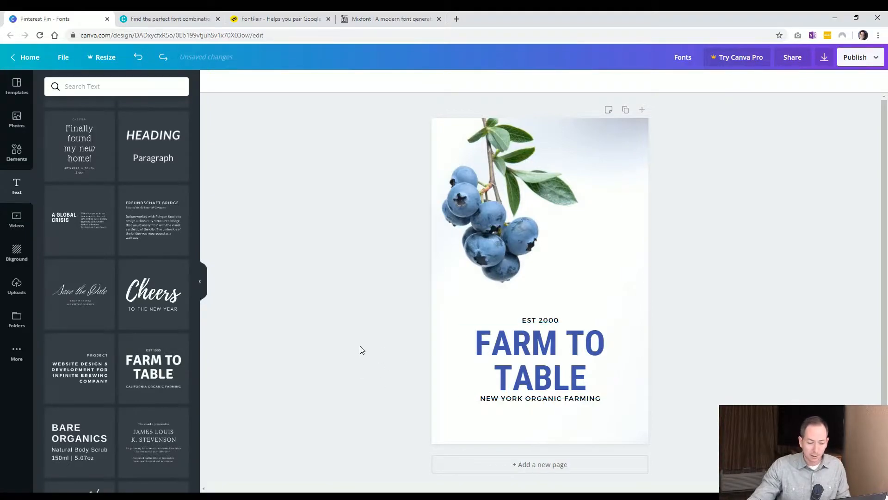
Cycle the heading's alignment through justified and right back to centered.
left_click(528, 357)
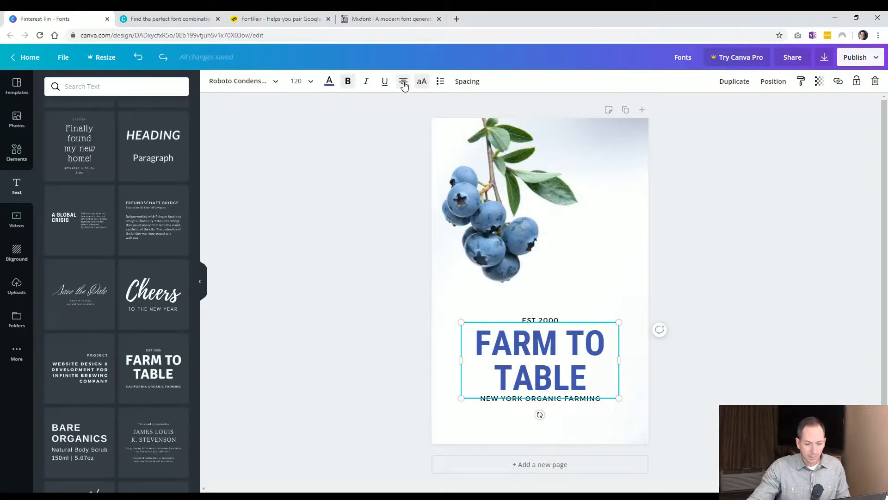
left_click(403, 83)
left_click(404, 83)
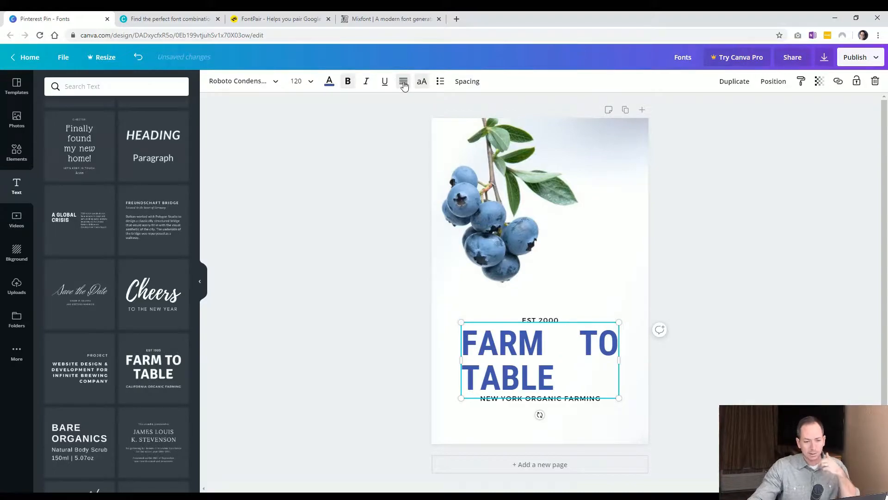
left_click(404, 83)
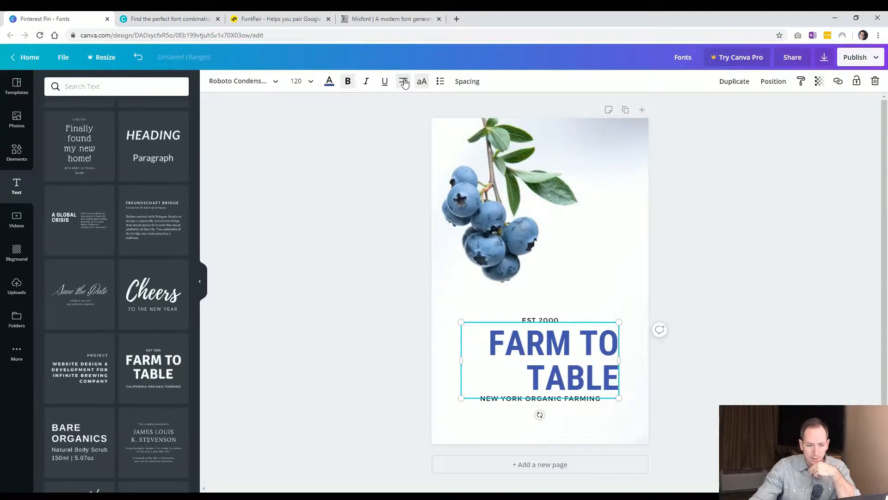
left_click(404, 83)
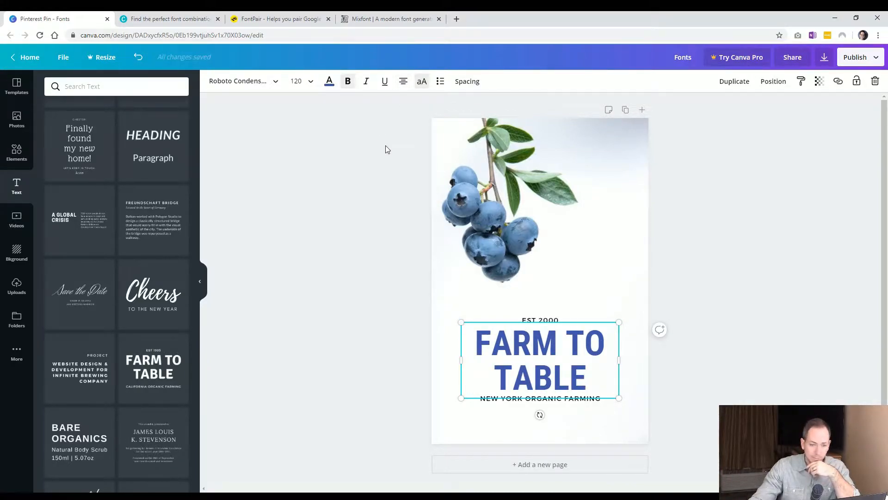
Apply bulleted, then numbered list formatting to the heading.
left_click(440, 82)
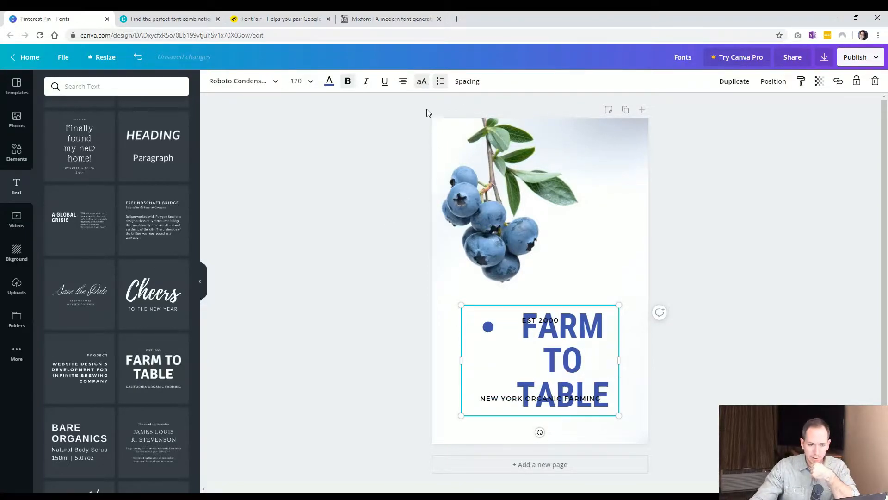
left_click(441, 83)
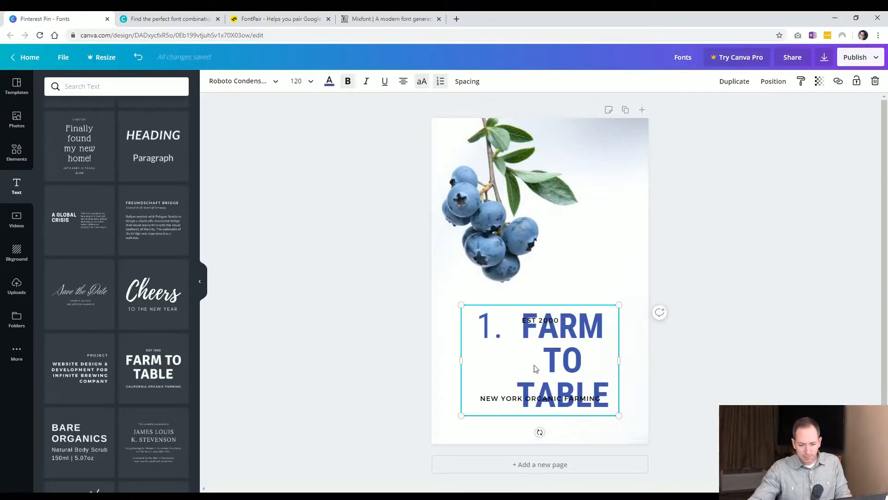
Drag the EST 2000 line up and the subtitle down and left.
left_click_drag(542, 321, 540, 288)
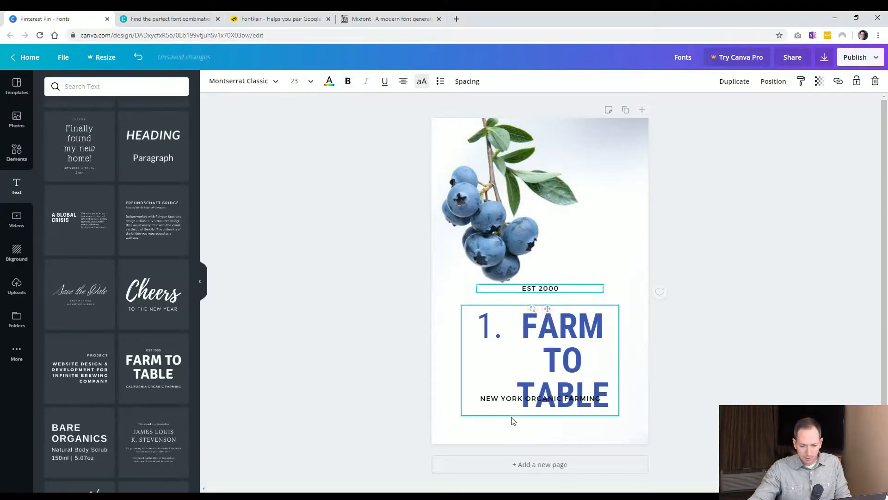
left_click_drag(509, 398, 484, 409)
left_click(534, 388)
Undo the last three changes.
key("ctrl+z")
key("ctrl+z")
key("ctrl+z")
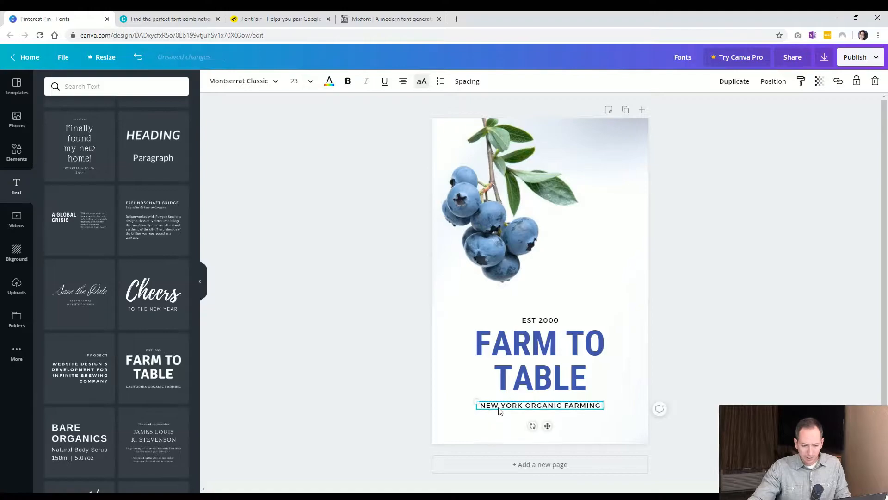
Turn the subtitle into a bulleted list, add DELICIOUS and NATURAL as new items, and move it down slightly.
left_click(440, 83)
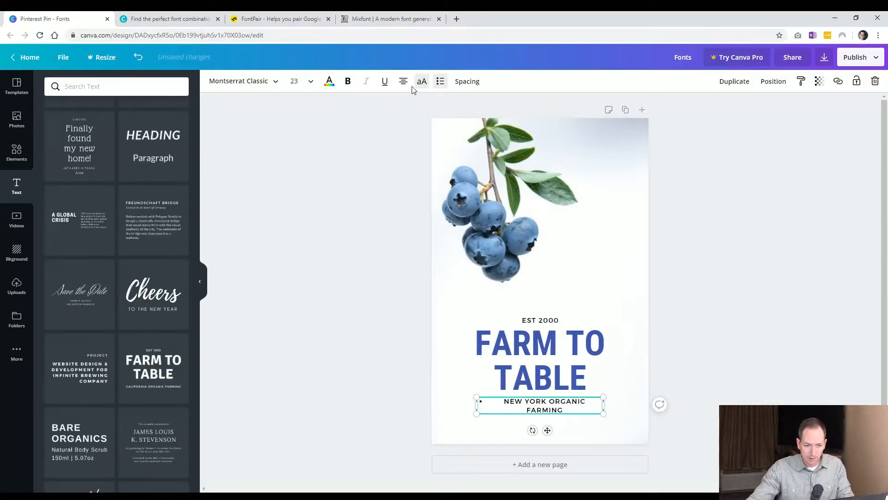
double_click(561, 410)
left_click(574, 411)
key("Return")
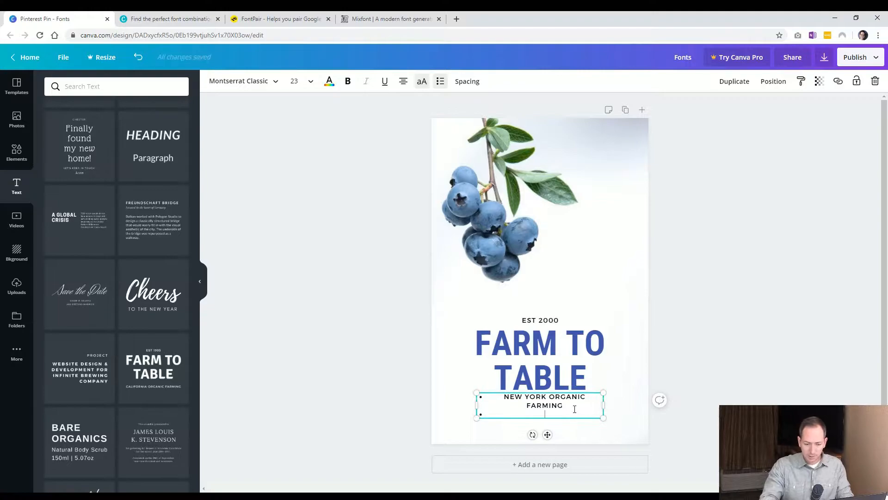
type("DELICIOUS")
key("Return")
type("NATURAL")
left_click(720, 347)
left_click_drag(535, 418, 535, 428)
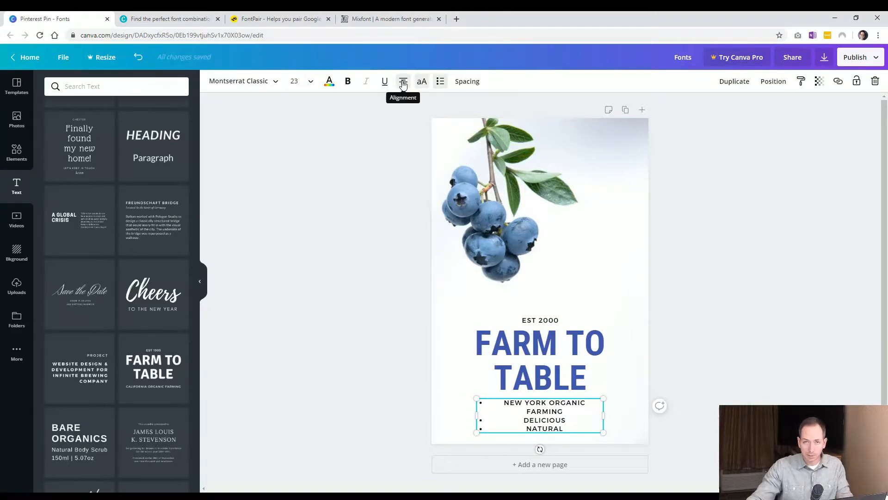
Left-align the subtitle list.
left_click(403, 82)
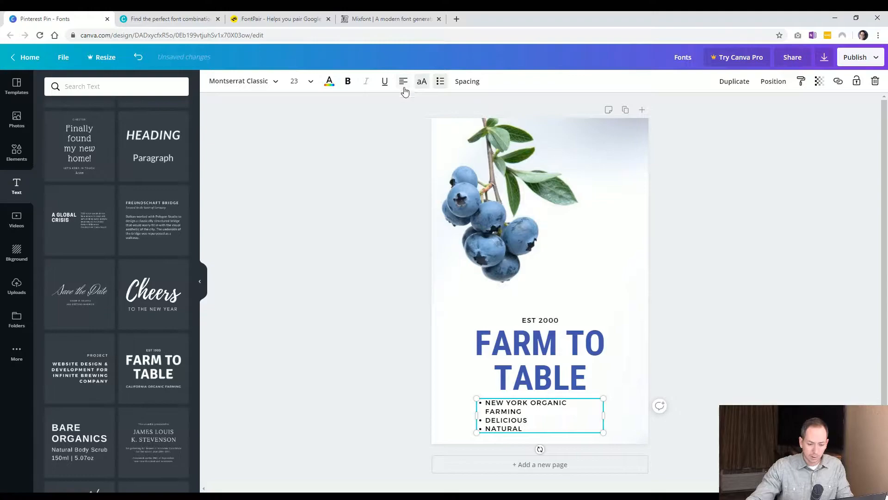
left_click(399, 364)
left_click(508, 430)
Switch the list to numbered, then remove the list formatting.
left_click(440, 83)
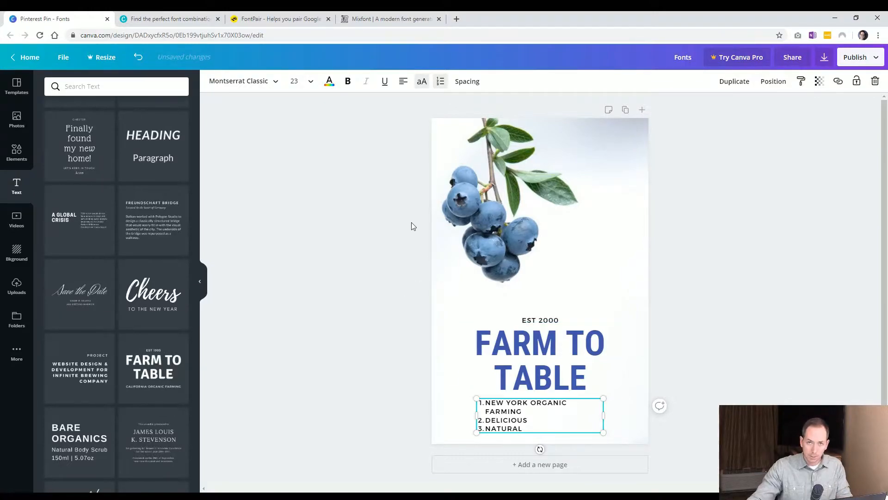
left_click(441, 83)
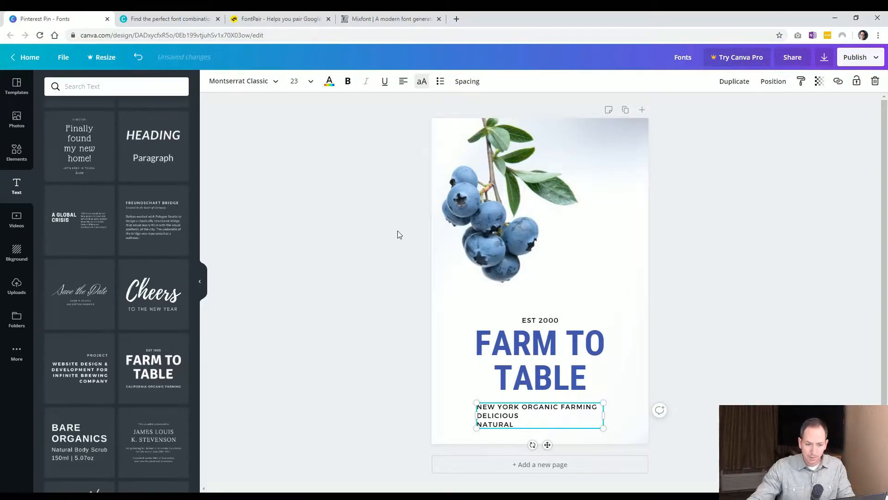
left_click(391, 385)
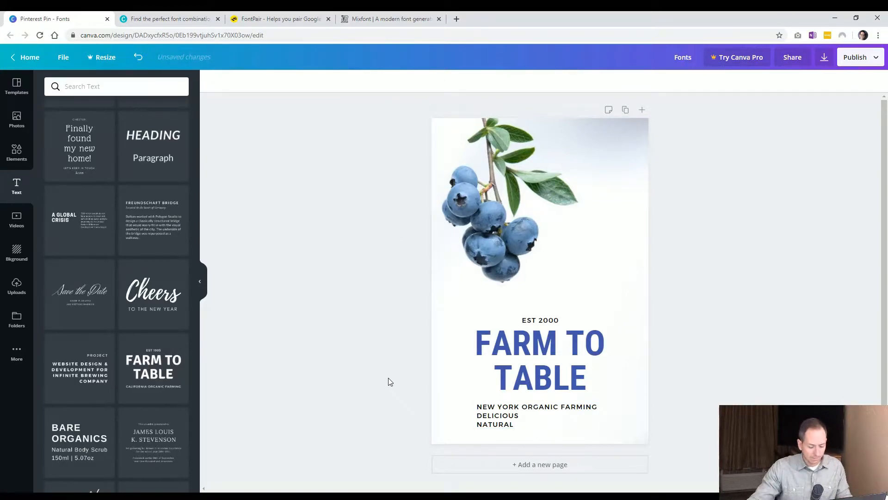
Undo the subtitle list changes.
key("ctrl+z")
key("ctrl+z")
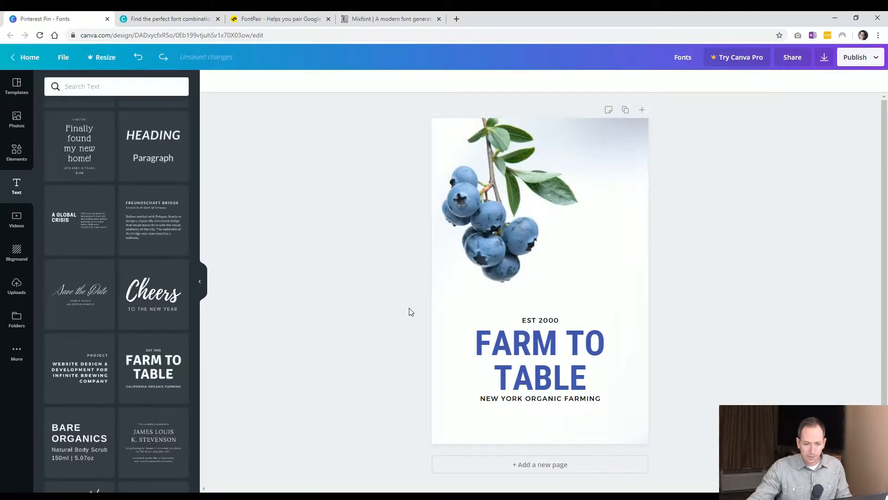
Set the heading's letter spacing to 6.
left_click(532, 362)
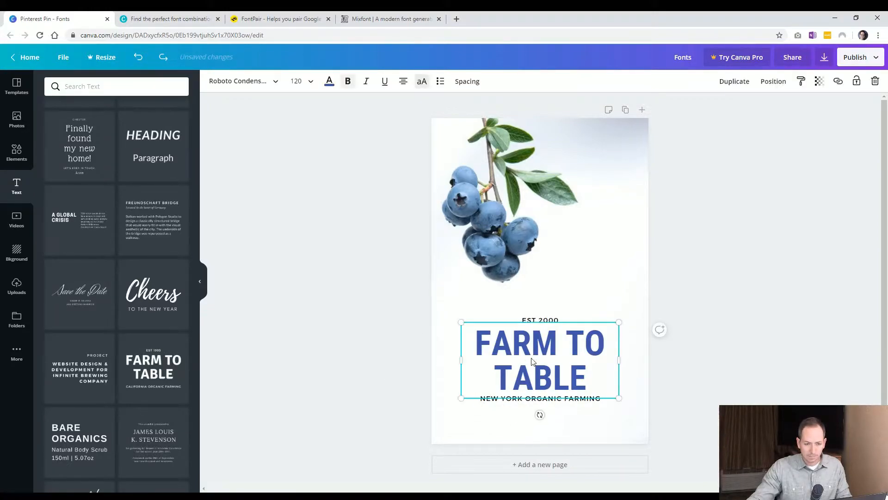
left_click(468, 82)
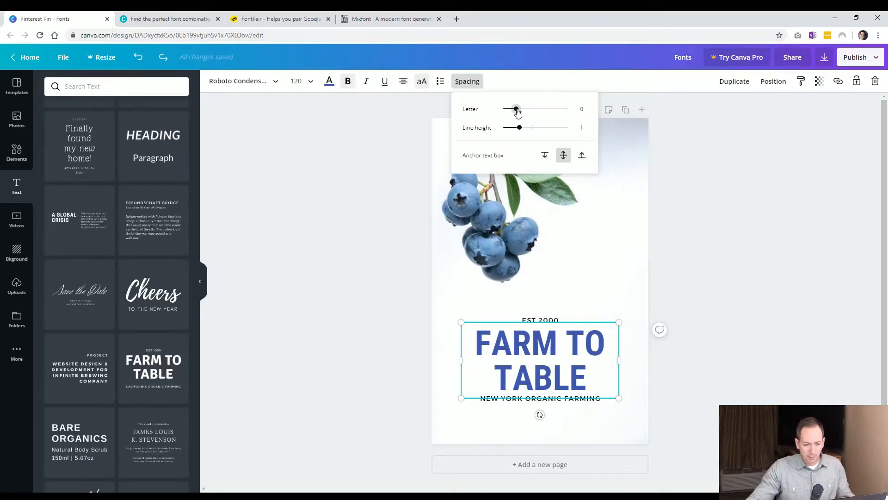
mouse_move(517, 112)
left_mouse_down()
mouse_move(525, 109)
mouse_move(517, 109)
left_mouse_up()
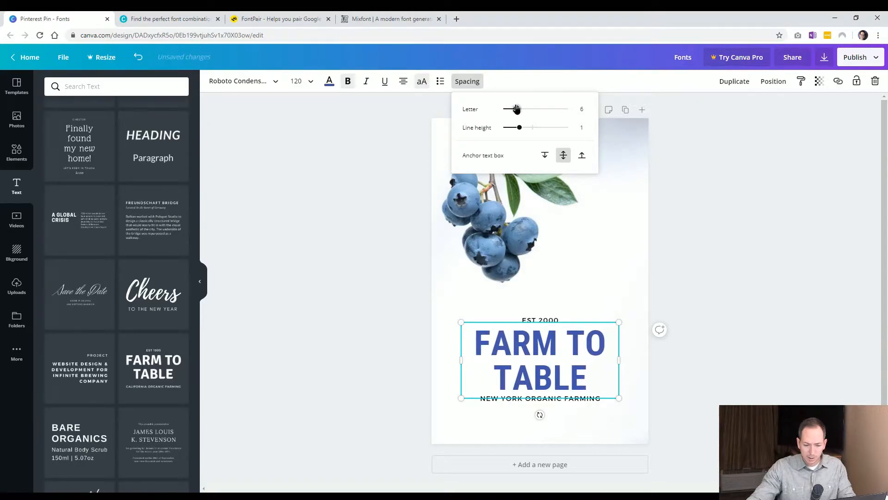
Delete TO TABLE from the heading so only FARM remains, and widen its text box.
left_click(516, 351)
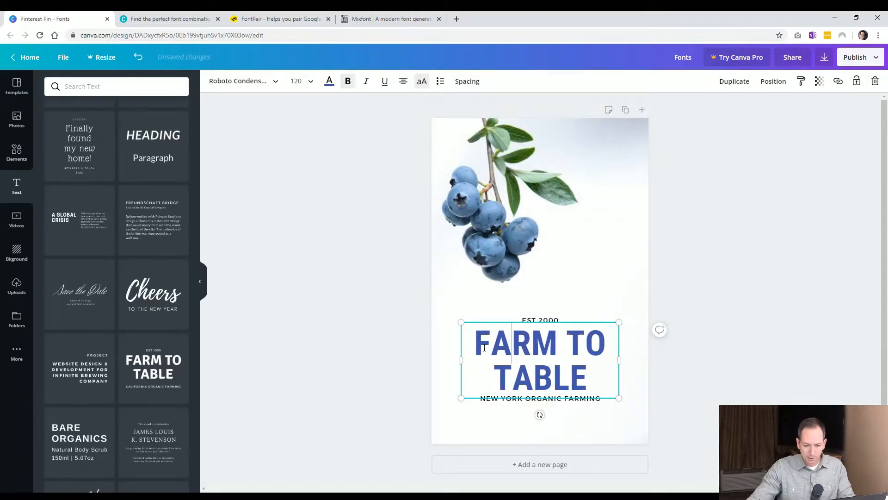
left_click(404, 350)
left_click(559, 350)
key("ctrl+shift+End")
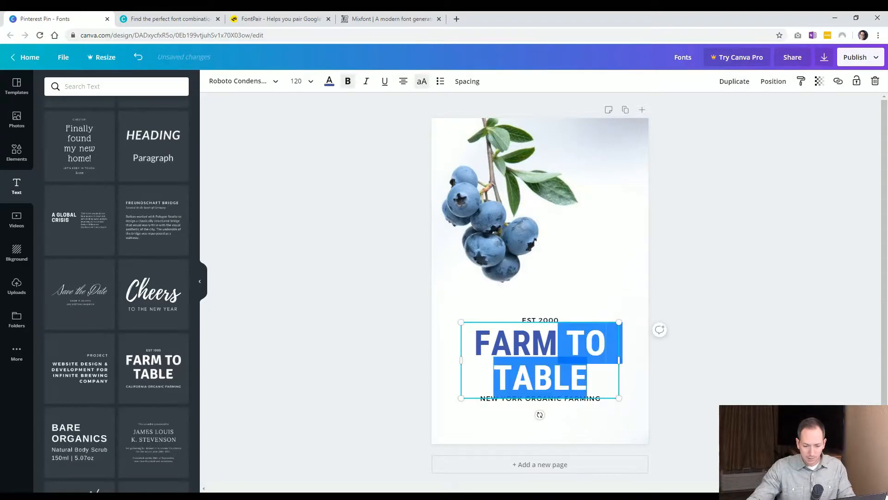
key("BackSpace")
left_click_drag(620, 363, 639, 359)
left_click(688, 386)
Try enlarging the FARM heading to 150 and setting its letter spacing to 0, then undo these changes.
left_click(529, 367)
left_click(467, 81)
left_click_drag(519, 111, 542, 109)
left_click(294, 83)
type("150")
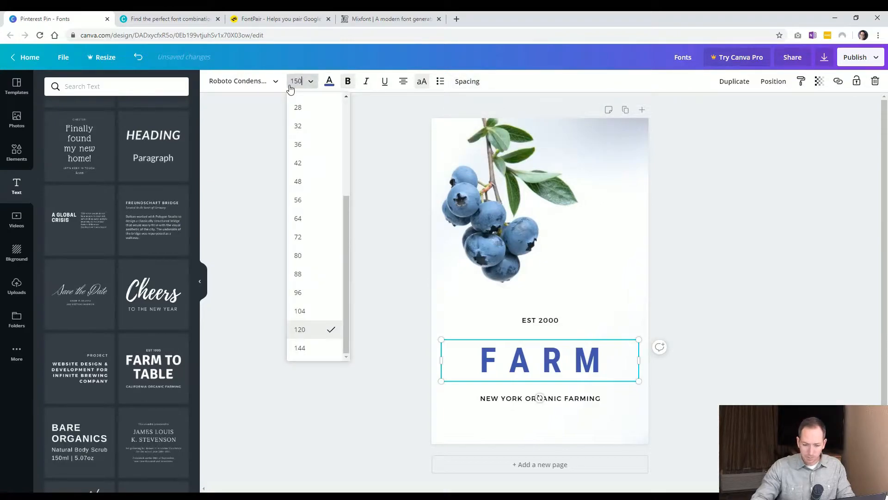
key("Return")
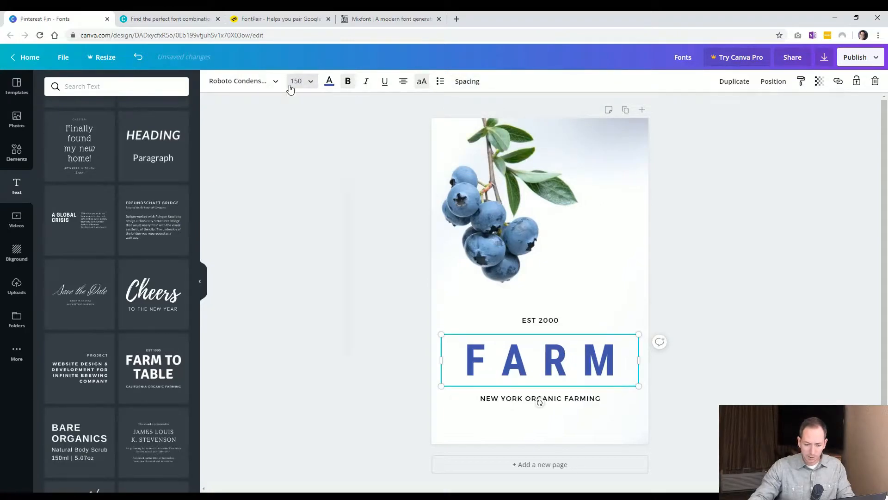
left_click(467, 82)
left_click_drag(532, 111, 542, 110)
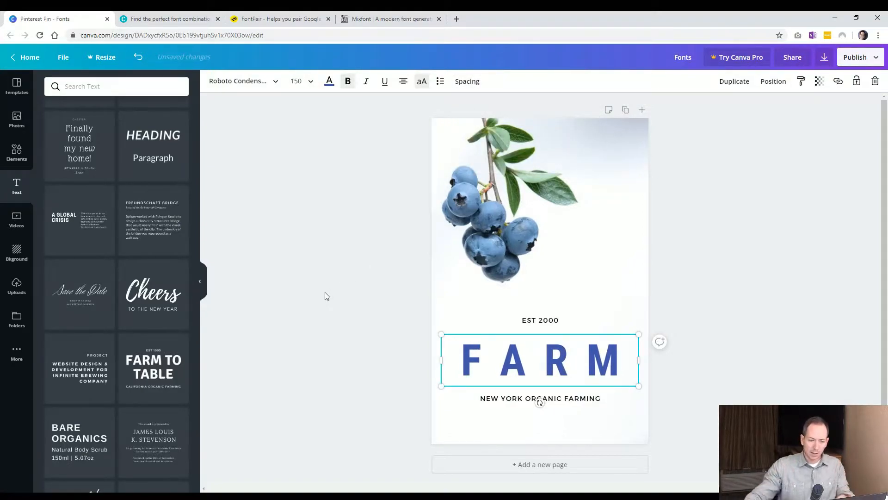
left_click(475, 86)
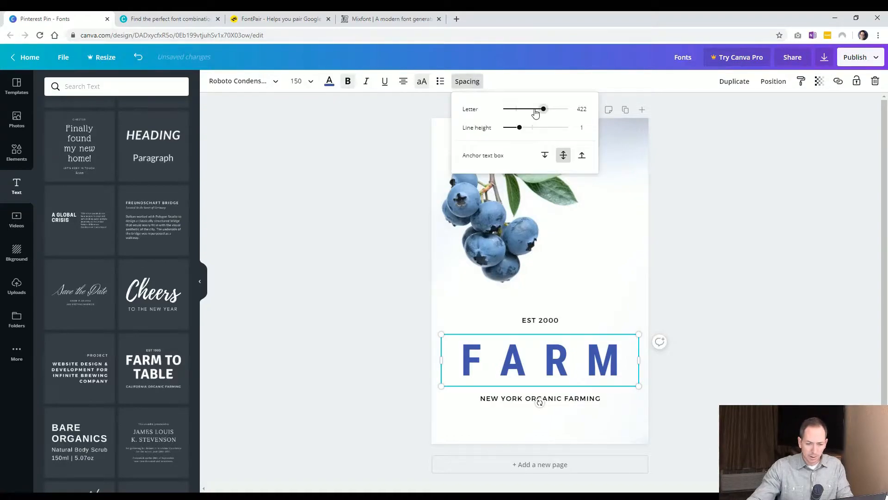
left_click_drag(544, 108, 540, 109)
left_click(582, 109)
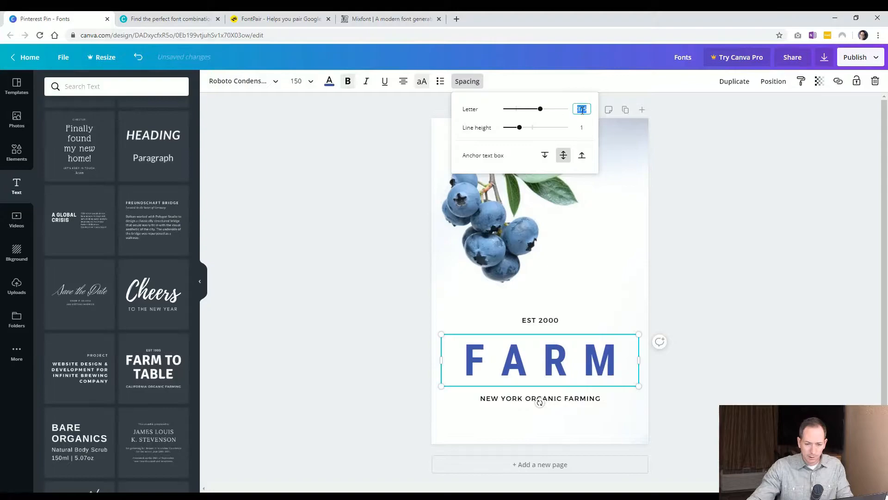
type("0")
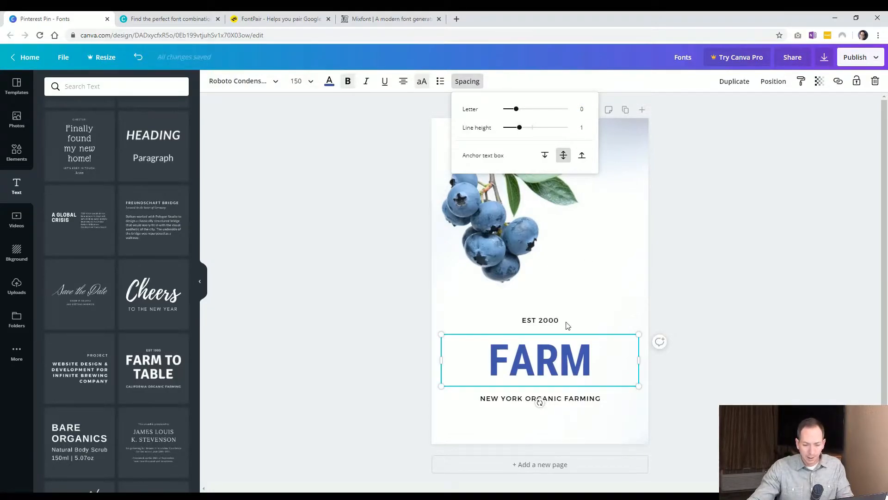
left_click(716, 334)
key("ctrl+z")
key("ctrl+z")
key("ctrl+z")
key("ctrl+z")
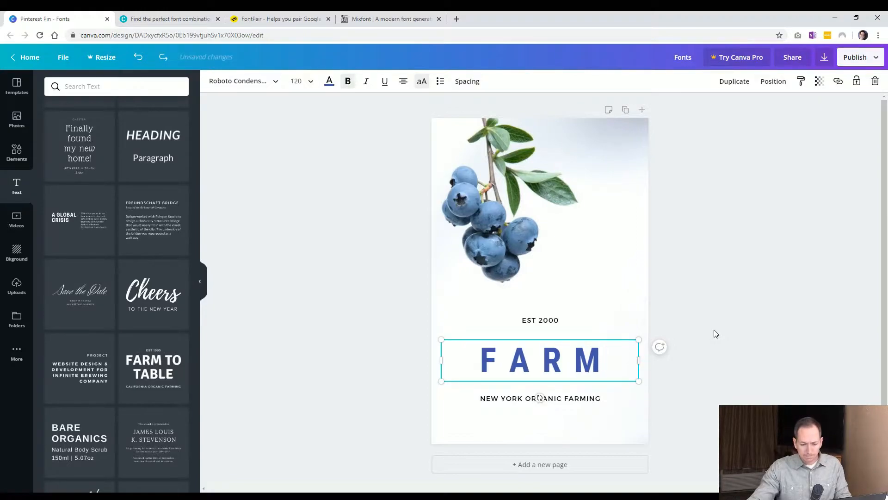
Move EST 2000 up and NEW YORK ORGANIC FARMING down, away from the heading.
left_click_drag(562, 321, 561, 304)
left_click_drag(587, 404, 586, 428)
Set the FARM TO TABLE heading's line height to 0.9.
left_click(571, 365)
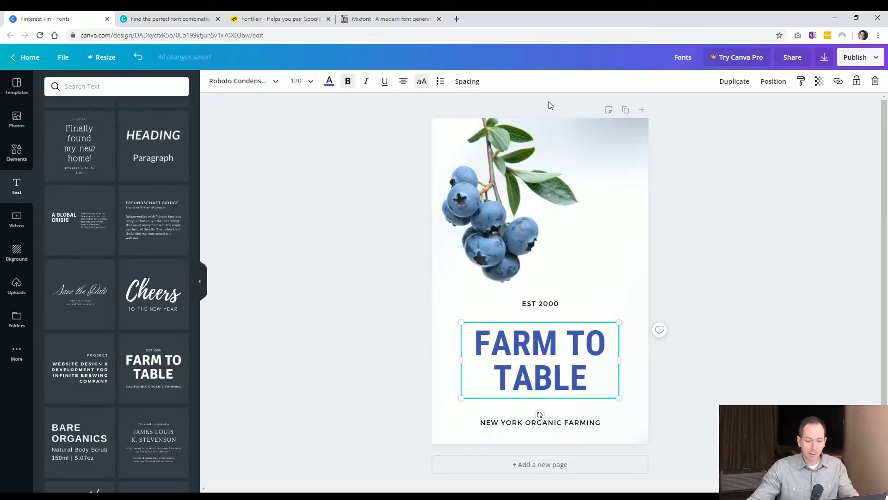
left_click(475, 82)
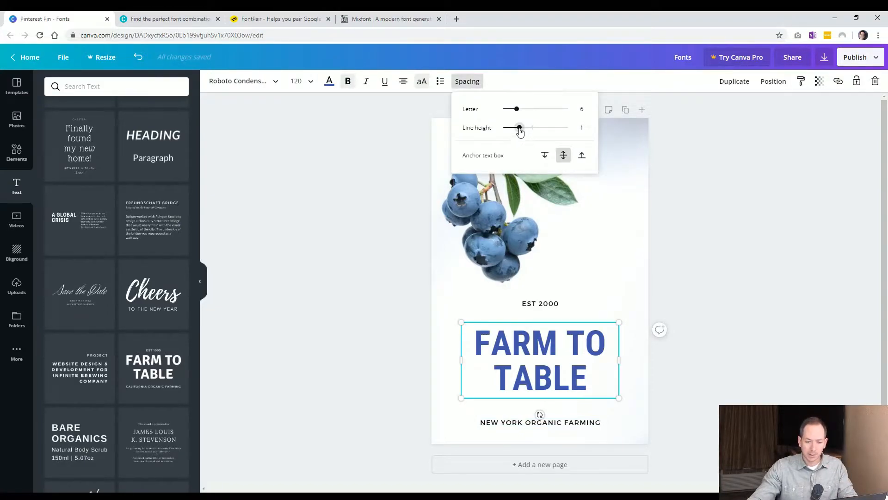
mouse_move(520, 132)
left_mouse_down()
mouse_move(533, 132)
mouse_move(516, 132)
left_mouse_up()
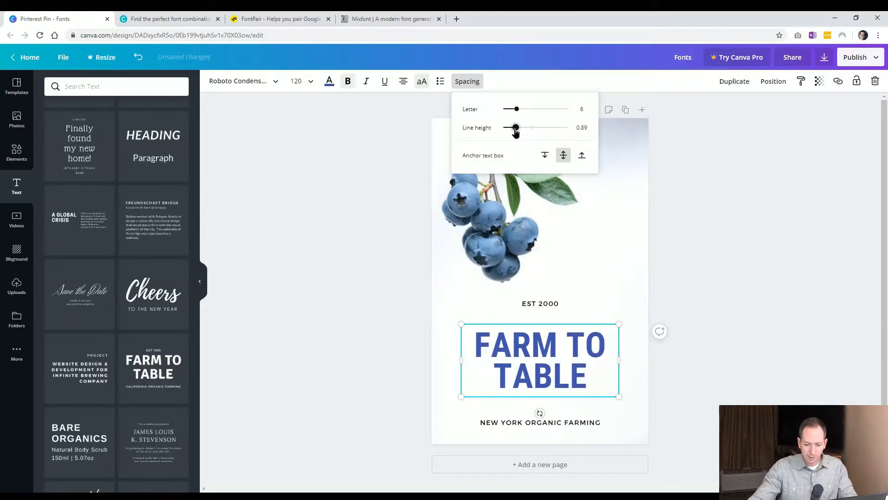
left_click(416, 232)
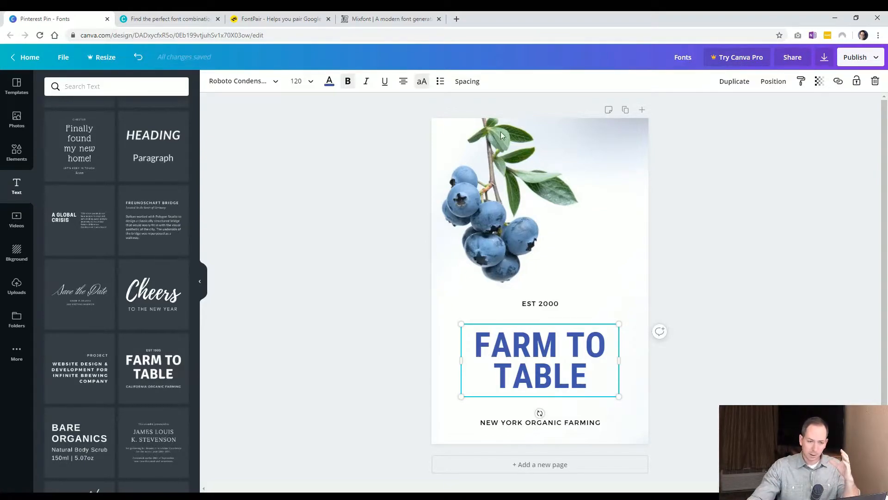
Fine-tune the heading's line height to 0.93.
left_click(474, 87)
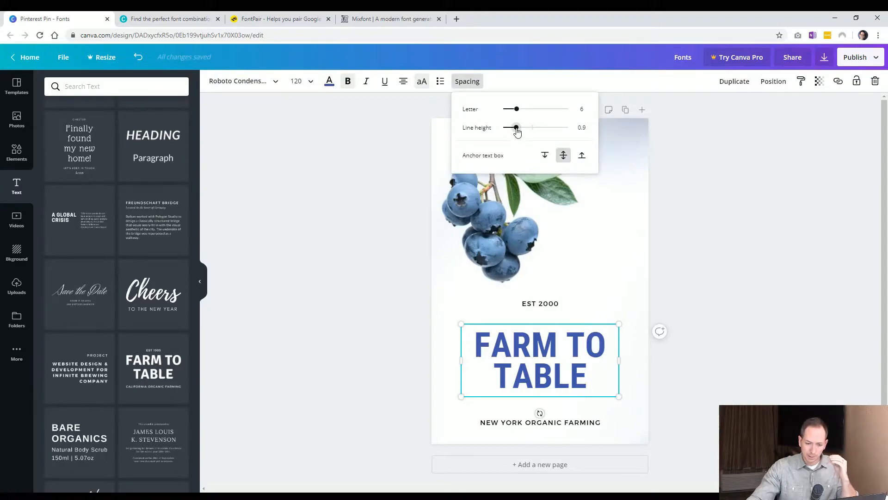
left_click_drag(516, 127, 517, 130)
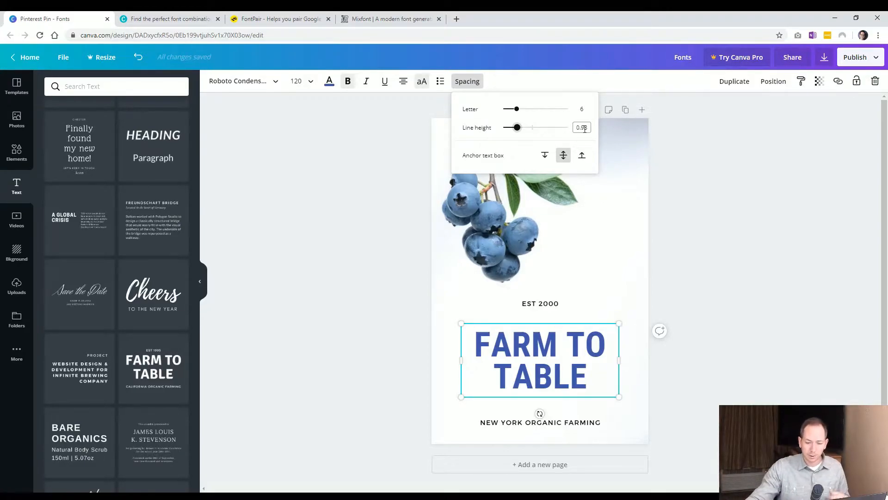
left_click_drag(517, 128, 517, 128)
left_click(393, 381)
left_click(393, 382)
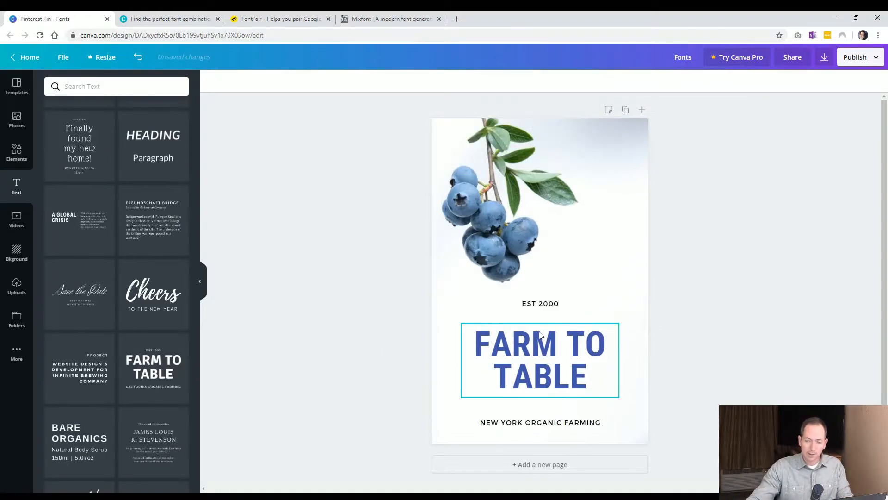
left_click(521, 341)
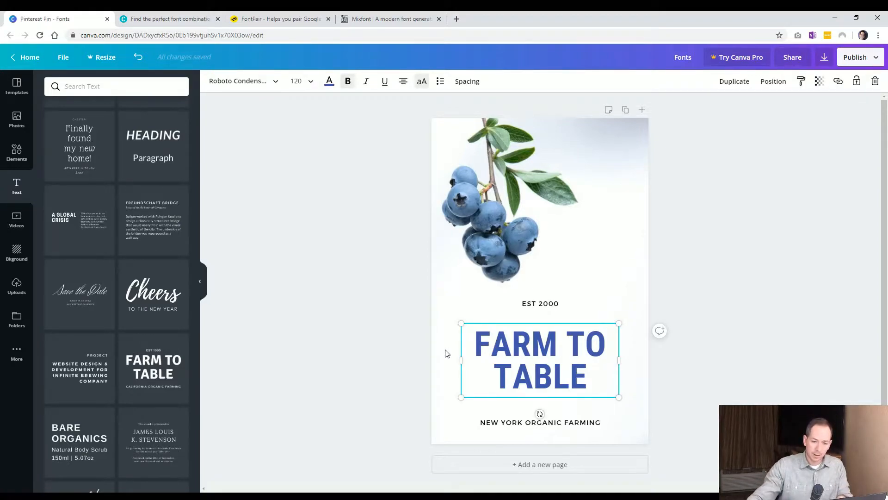
left_click(468, 81)
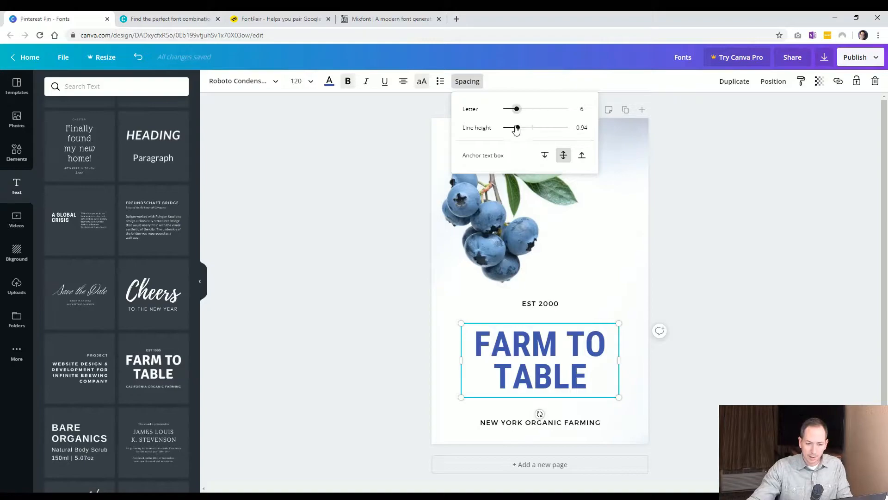
left_click_drag(518, 128, 516, 130)
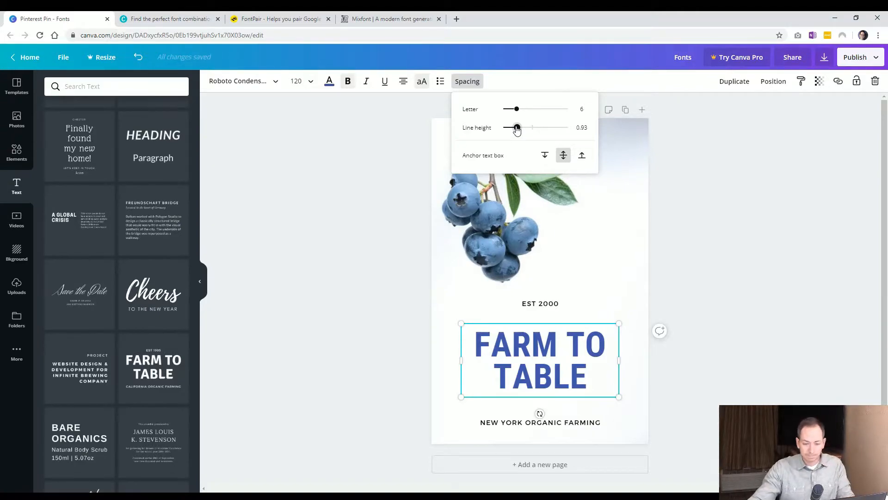
Nudge EST 2000 up slightly above the heading.
left_click(547, 303)
left_click_drag(548, 303, 548, 295)
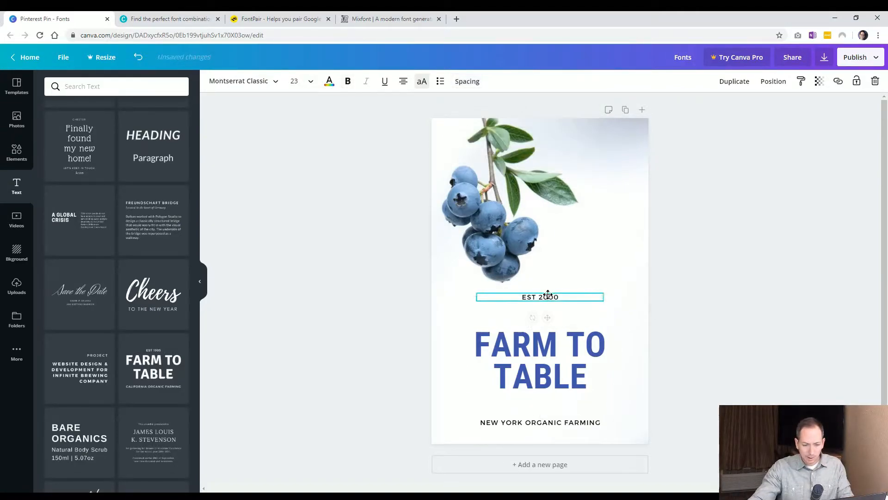
left_click(551, 356)
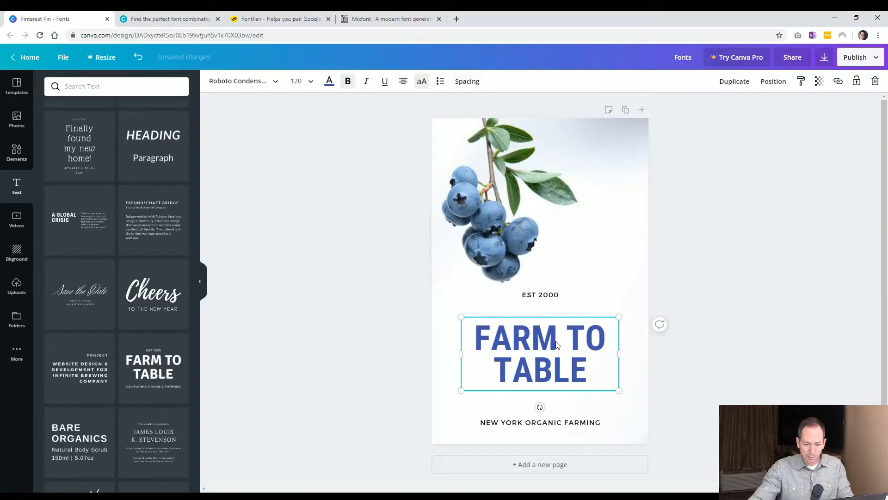
left_click(469, 82)
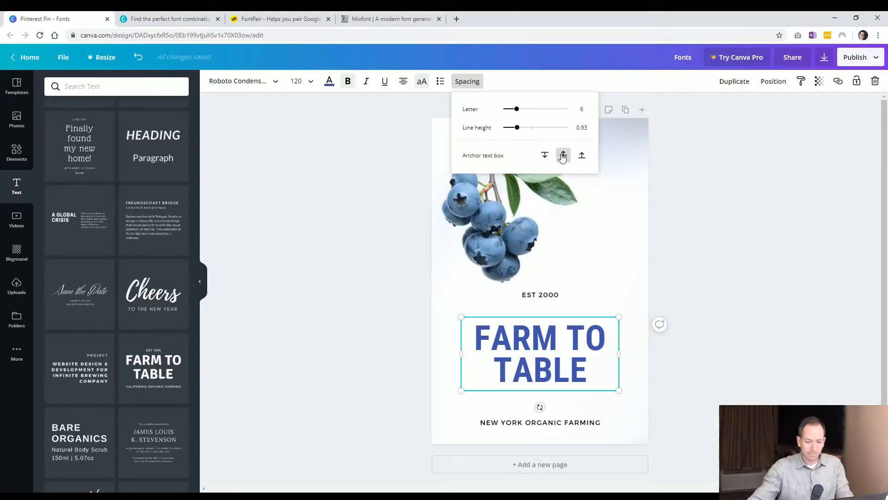
Select both EST 2000 and NEW YORK ORGANIC FARMING and delete them.
left_click(539, 296)
left_click(564, 422, "shift")
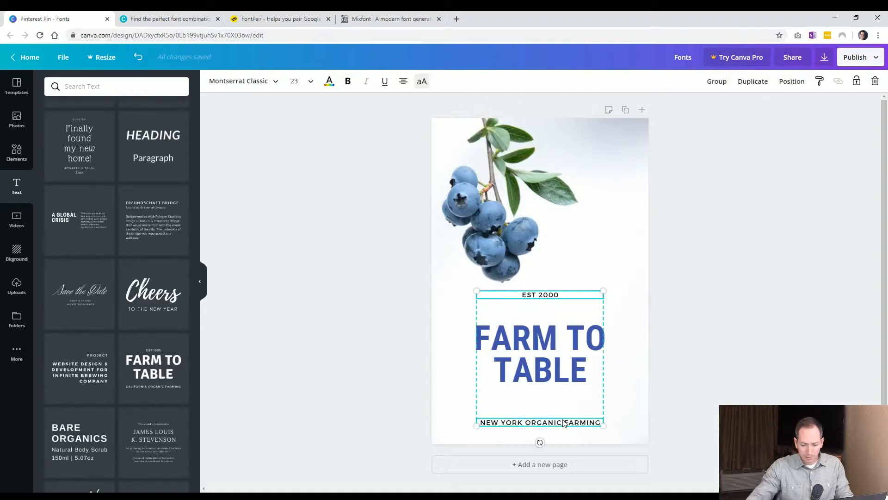
key("Delete")
Move the heading to the bottom of the pin and anchor its text box to the bottom.
left_click_drag(553, 372, 556, 415)
left_click(477, 84)
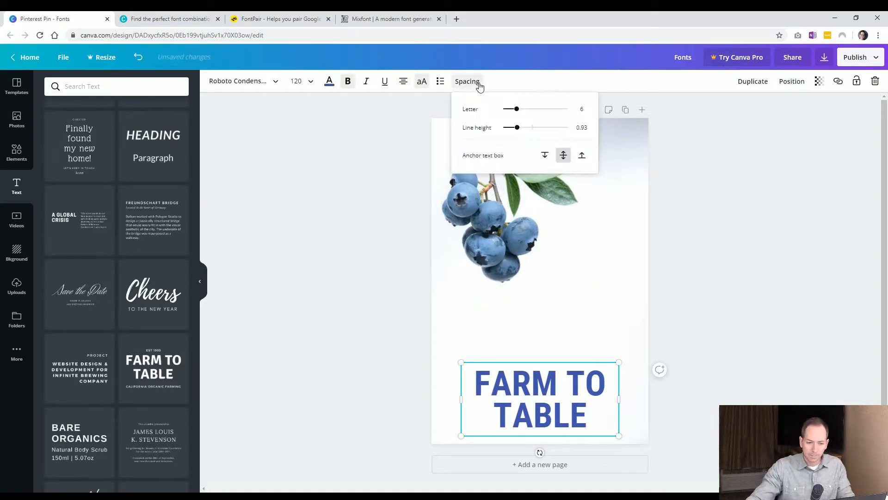
left_click(580, 158)
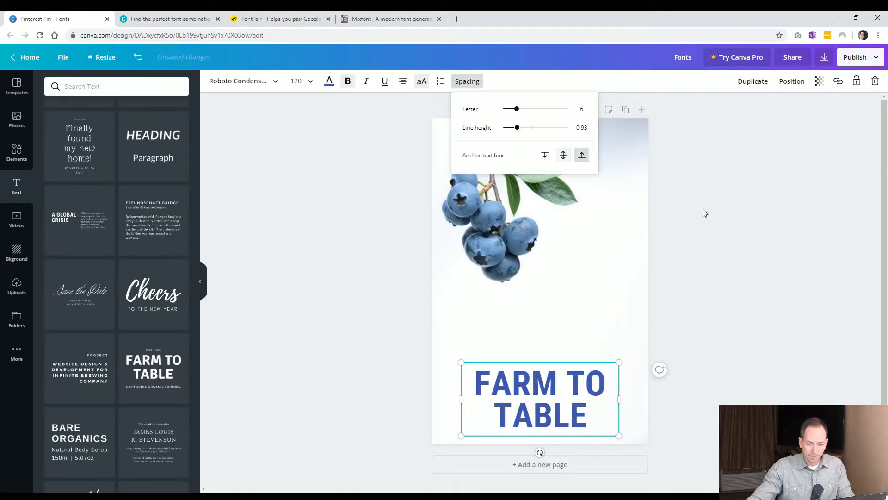
Try appending OUR DELICIOUS BLUEBERRIES to the heading at size 80, then undo it.
left_click(594, 413)
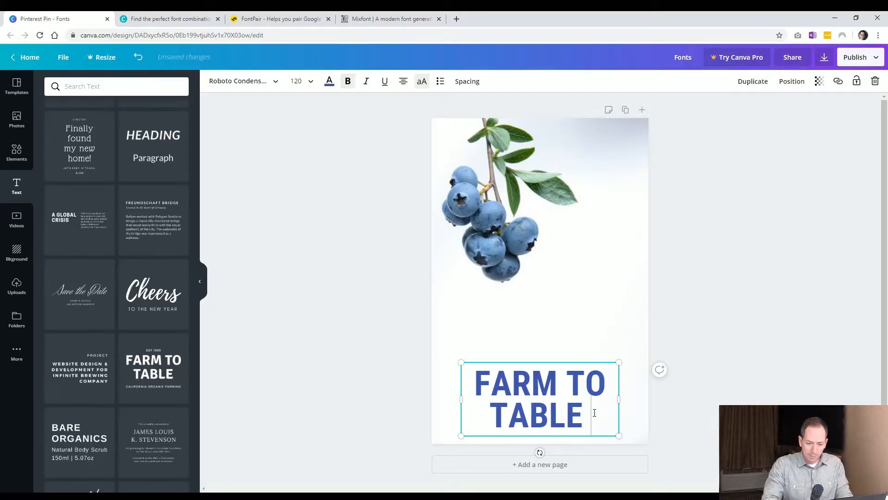
type("OUR DELICIOUS")
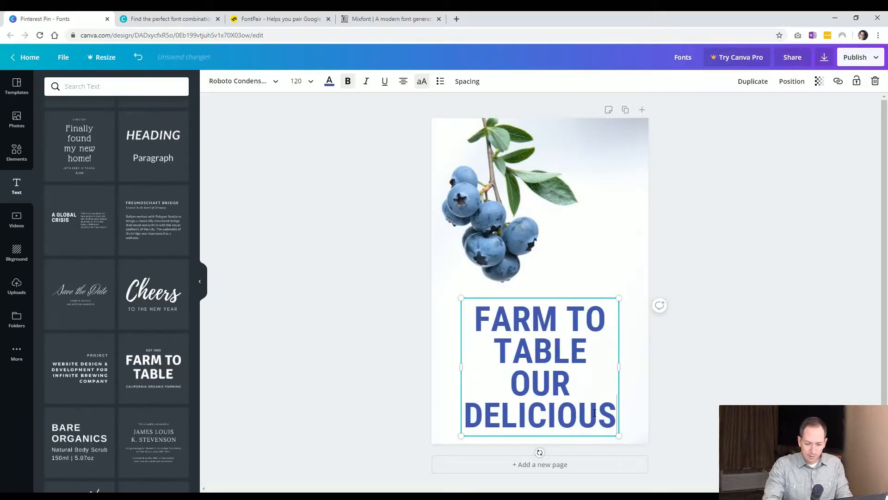
type(" BLUEBERRIES")
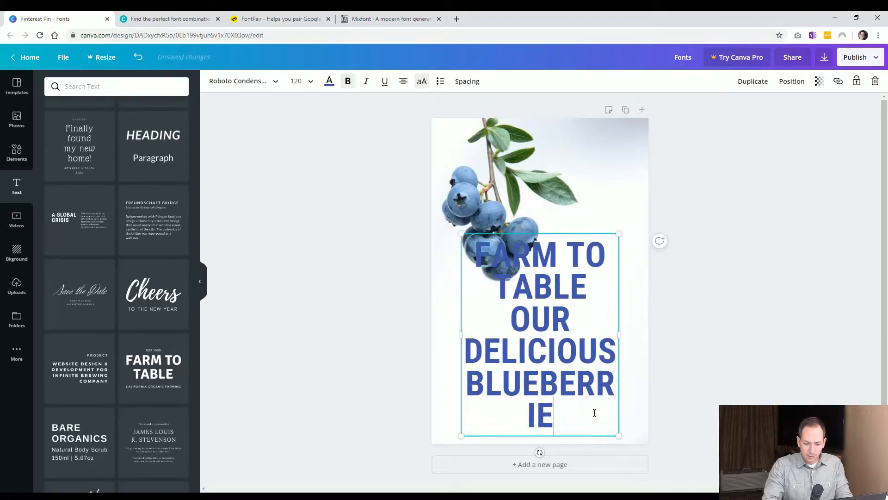
key("ctrl+a")
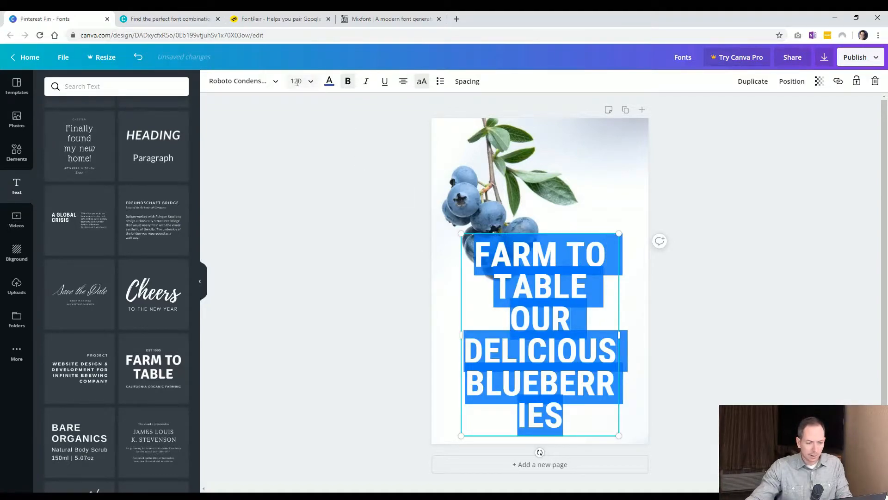
left_click(297, 82)
type("80")
key("Return")
left_click(314, 256)
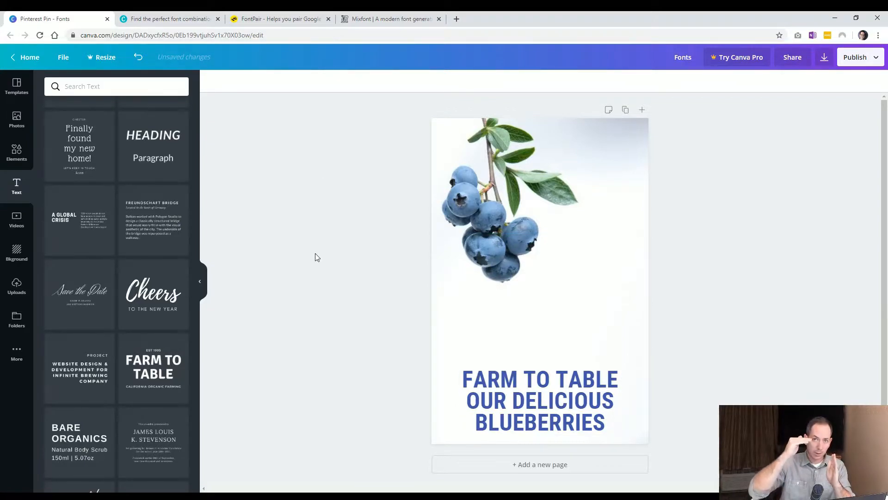
left_click(567, 423)
key("ctrl+z")
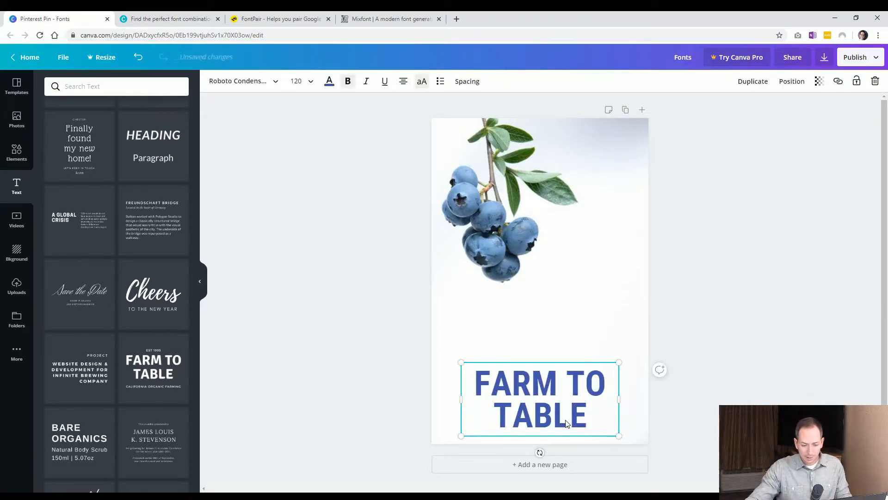
Move the heading back up below the blueberries and anchor its text box to the middle.
left_click_drag(548, 390, 547, 333)
left_click(467, 81)
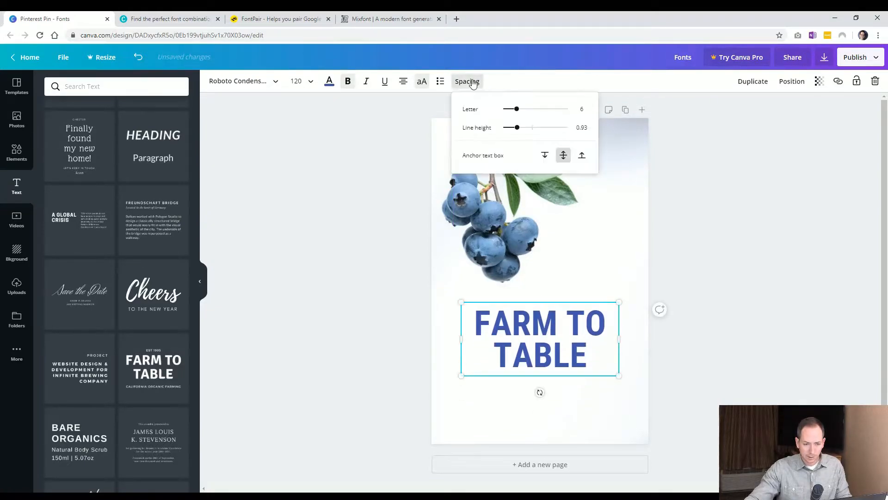
left_click(547, 158)
Try adding OUR BERRIES as extra lines in the heading, then undo it.
left_click(571, 341)
left_click(586, 347)
type("OUR BLU")
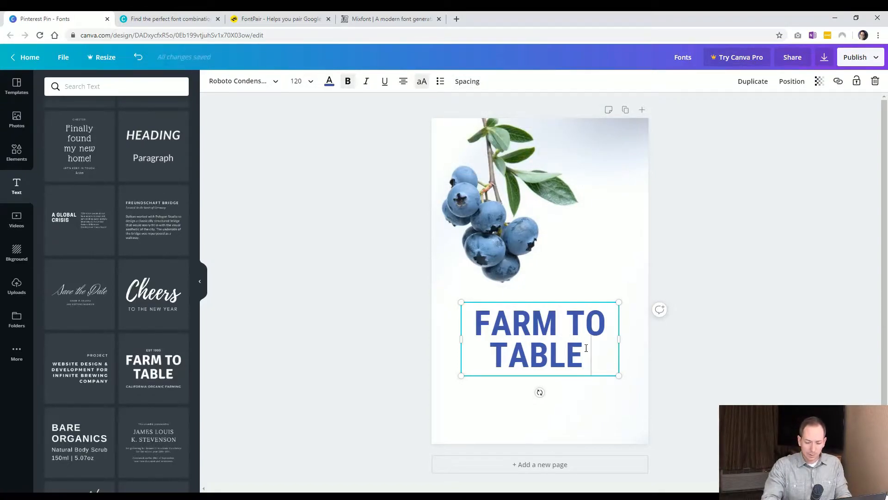
key("BackSpace")
key("BackSpace")
type("ERRIES")
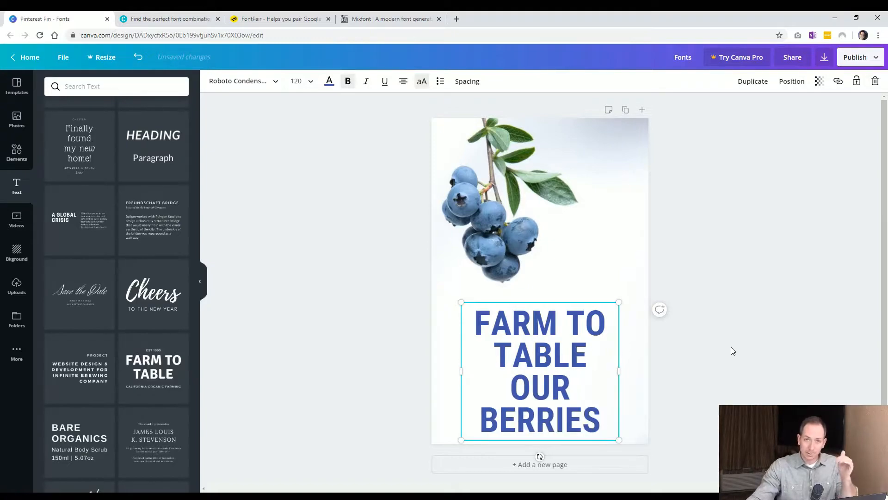
key("ctrl+z")
Try anchoring the heading's text box to the middle and adding OUR BERRIES to the heading.
left_click(547, 346)
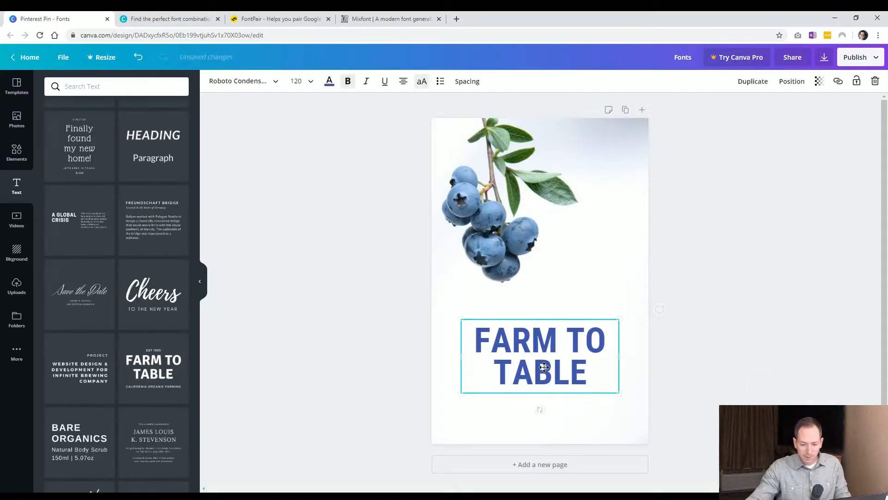
left_click(470, 82)
left_click(564, 157)
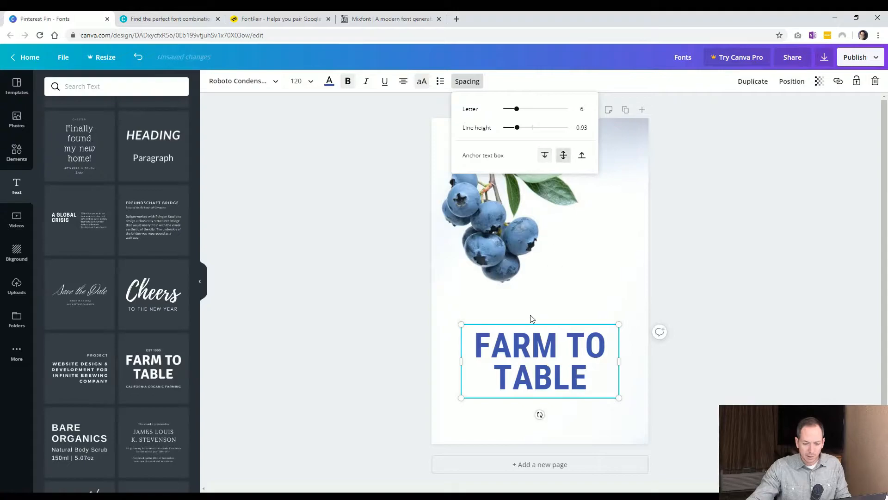
left_click(583, 373)
left_click(585, 374)
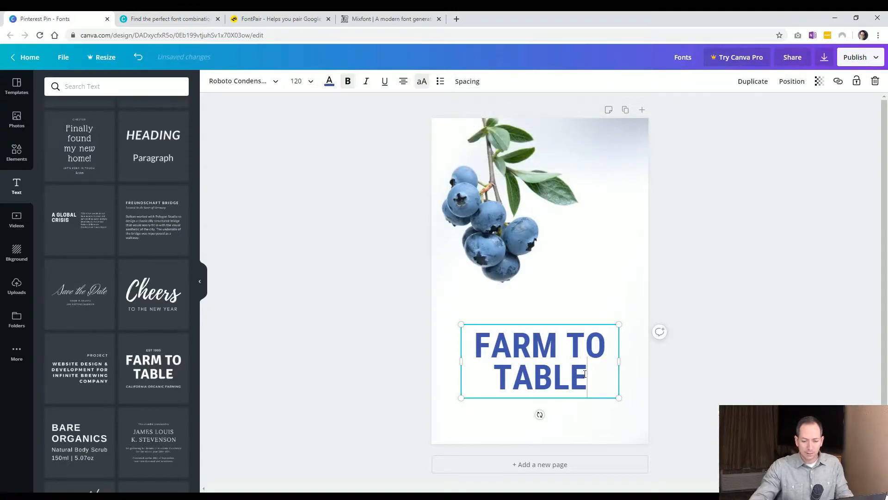
type("OUR BERRIES")
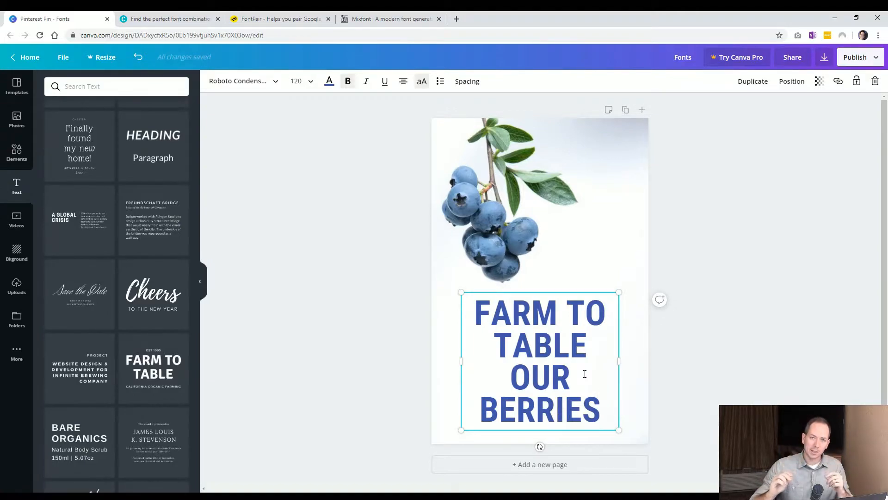
left_click(691, 243)
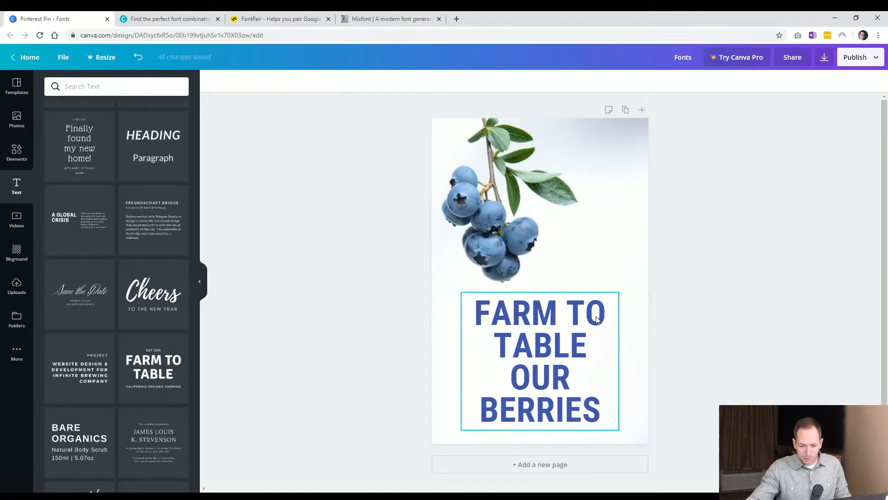
Undo the recent changes back to the original font combination.
key("ctrl+z")
key("ctrl+z")
key("ctrl+z")
key("ctrl+z")
key("ctrl+z")
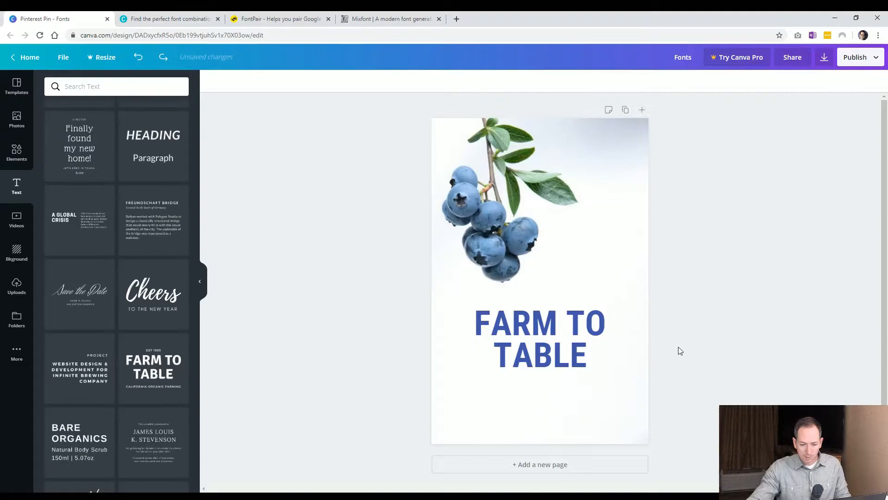
key("ctrl+z")
key("ctrl+z")
key("ctrl+z")
key("ctrl+z")
key("ctrl+z")
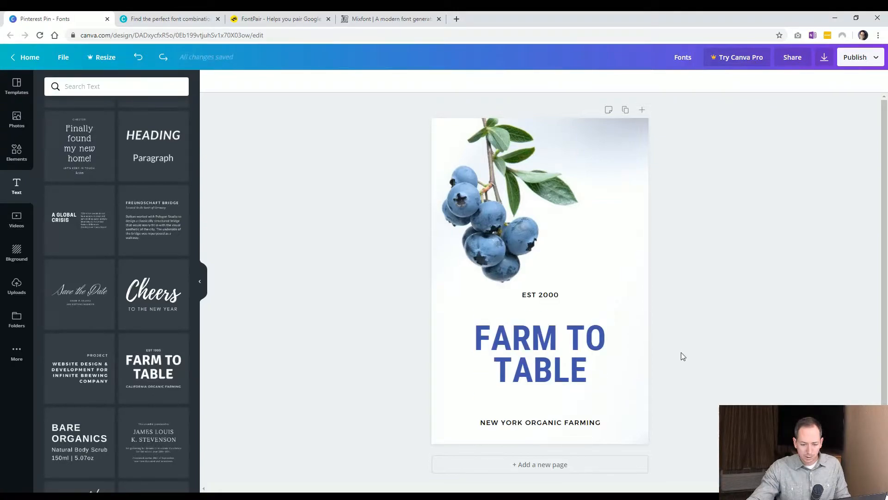
key("ctrl+z")
key("ctrl+z")
key("ctrl+z")
key("ctrl+z")
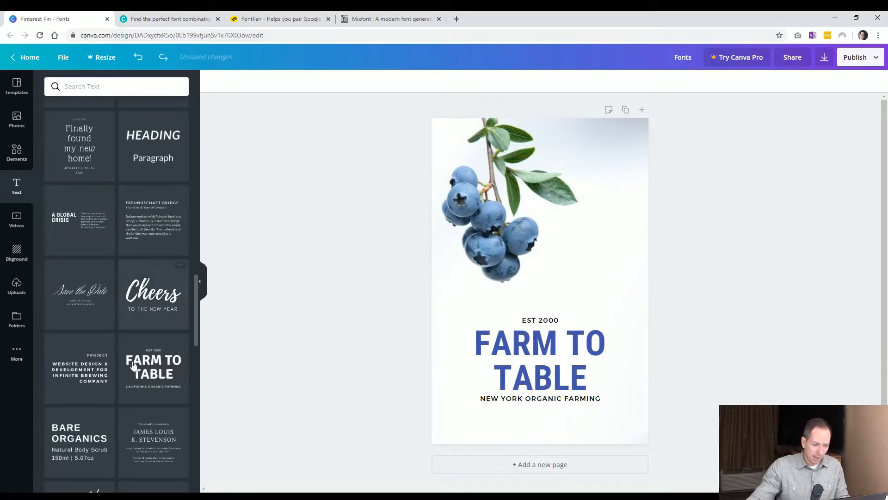
Select the whole font combination on the pin and delete it.
scroll(134, 290, "up", 10)
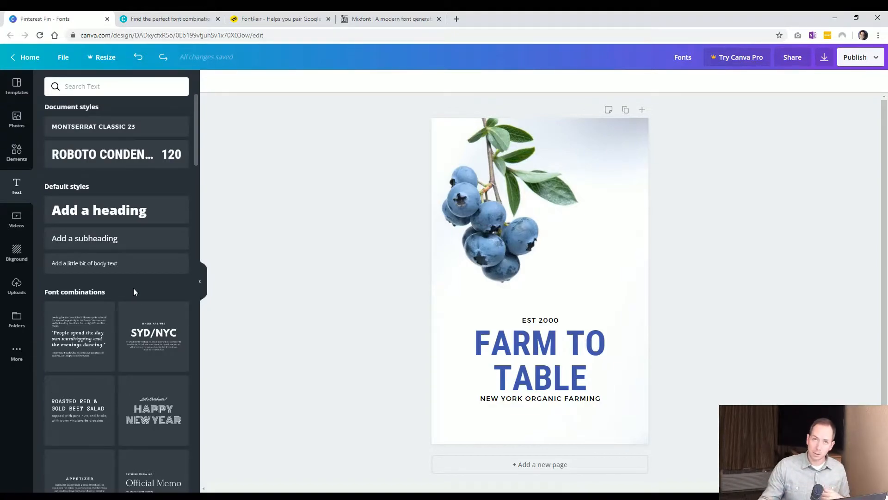
left_click_drag(661, 403, 498, 314)
key("Delete")
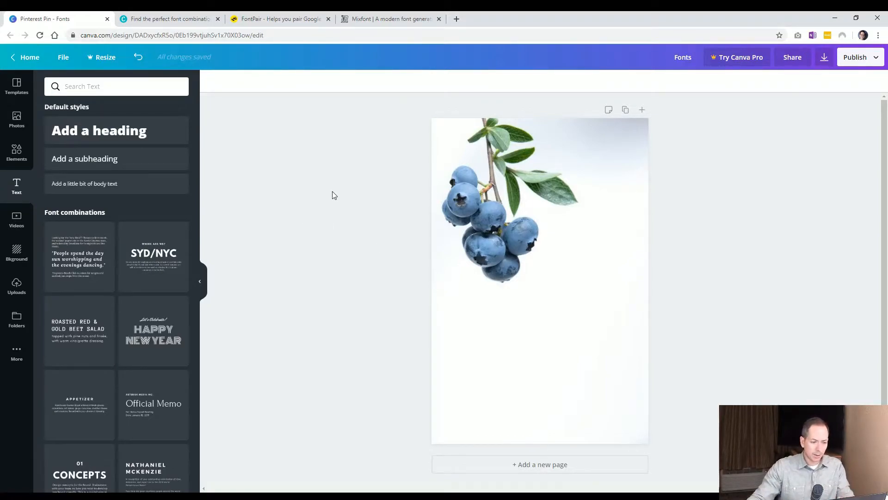
Add a default heading and move it just below the blueberries.
left_click(130, 133)
left_click(555, 303)
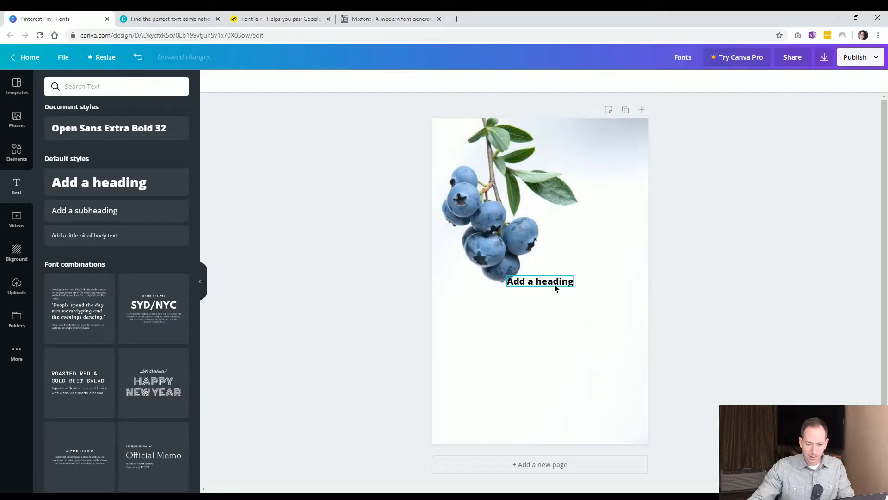
left_click_drag(555, 287, 555, 325)
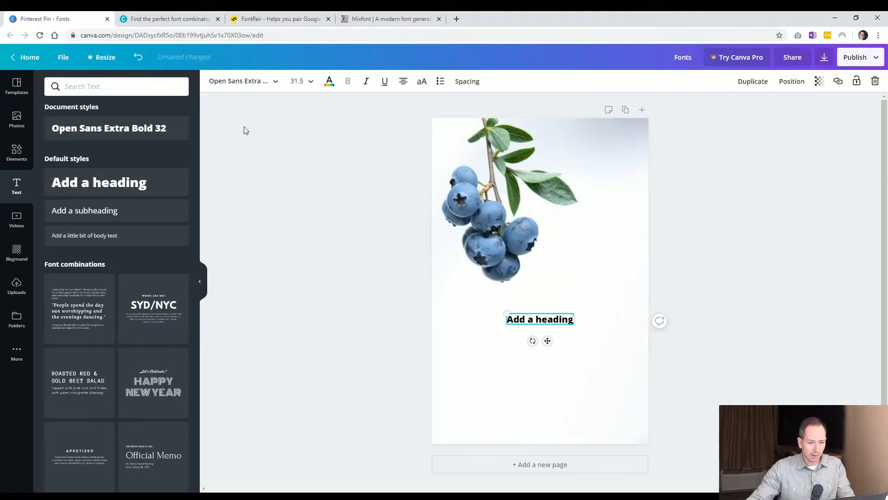
Change the heading's font to Abril Fatface.
left_click(272, 84)
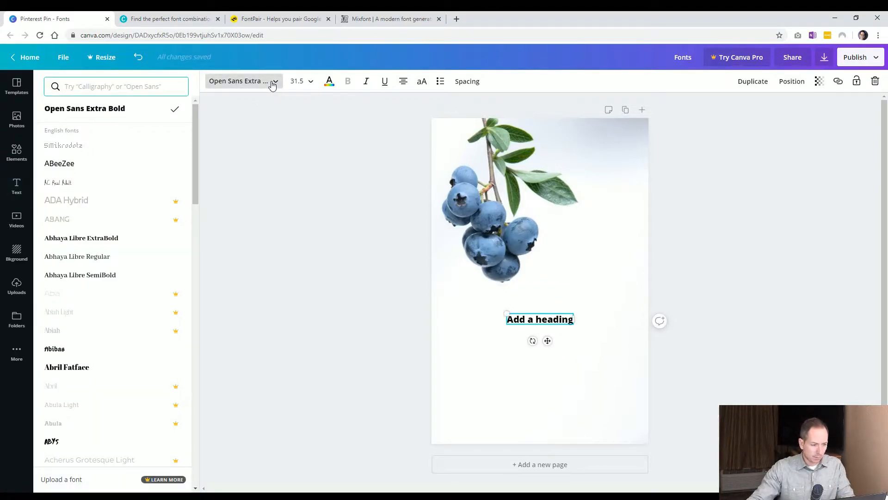
scroll(116, 307, "down", 1)
left_click(117, 307)
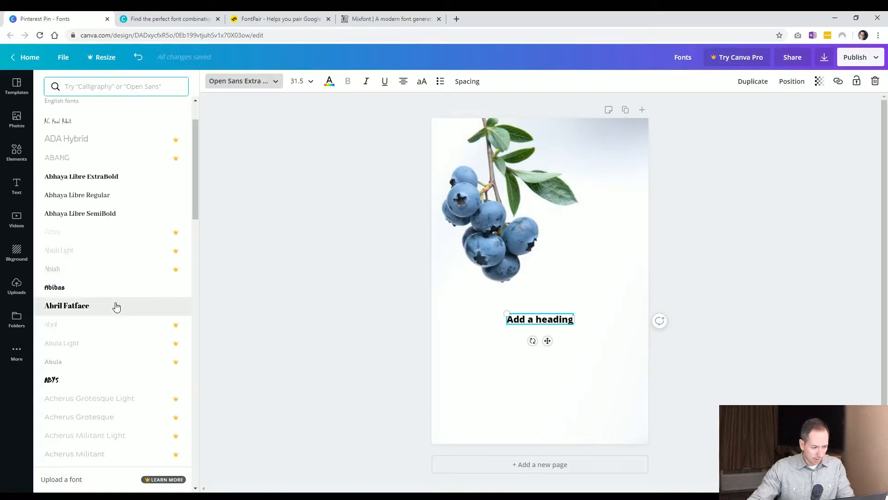
left_click(553, 320)
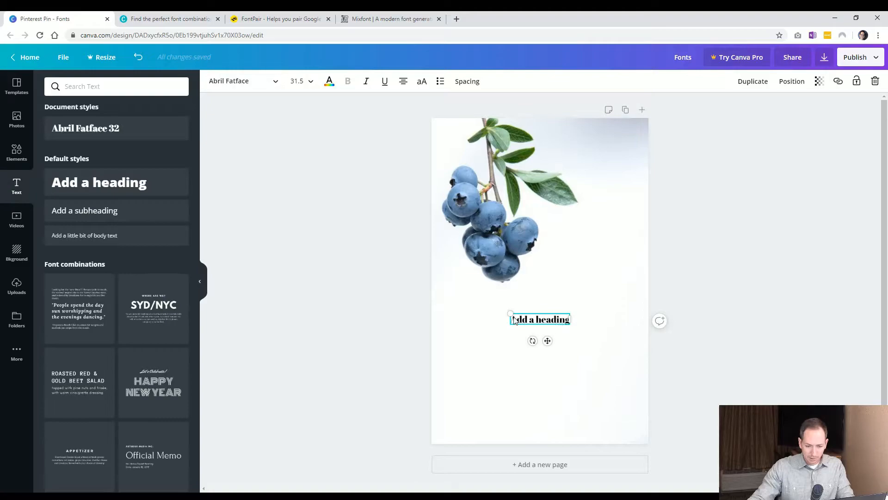
Enlarge the heading and set its font size to 80.
left_click_drag(511, 313, 468, 289)
left_click(413, 329)
left_click_drag(513, 321, 512, 324)
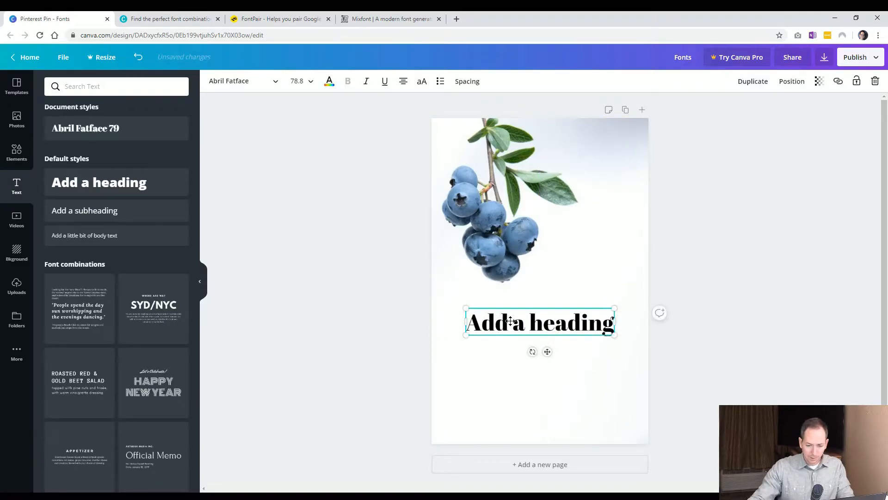
left_click(370, 359)
left_click(487, 327)
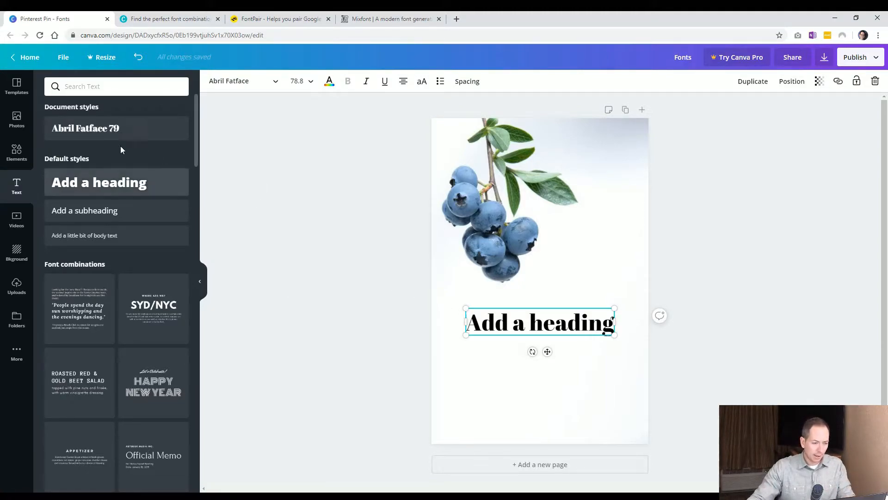
left_click(294, 82)
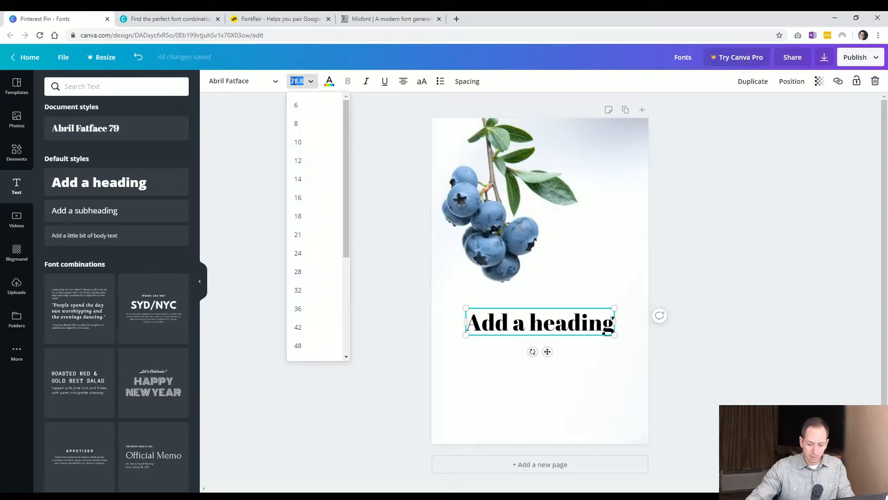
type("80")
key("Return")
left_click(396, 303)
left_click(519, 321)
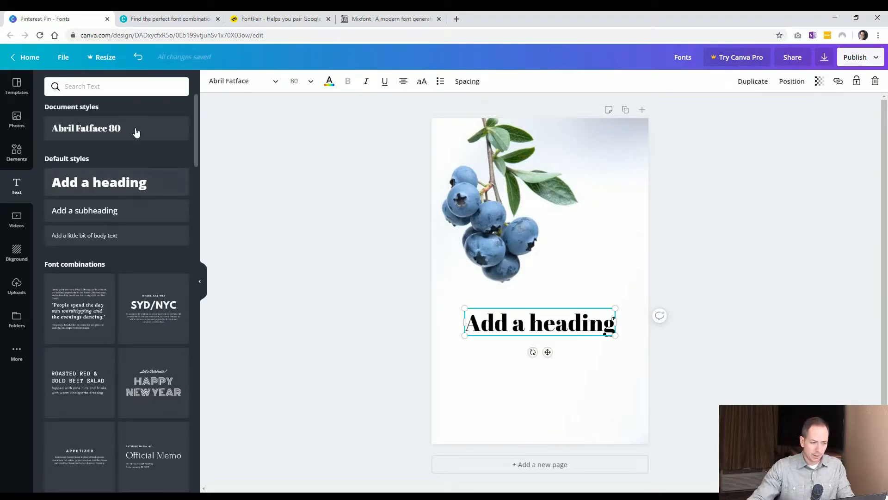
Try adding an Abril Fatface 80 text reading Blueberries below the heading, then delete it.
left_click(86, 128)
left_click_drag(564, 328, 564, 442)
double_click(565, 378)
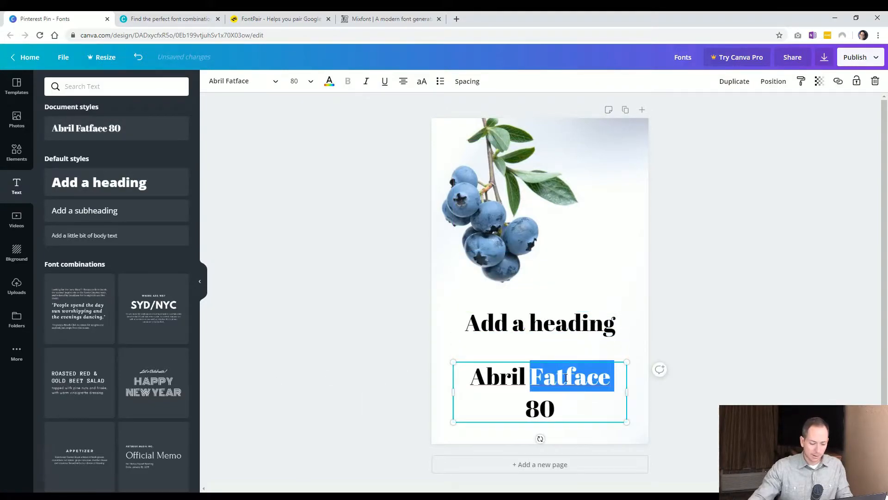
key("ctrl+a")
type("Bluebe")
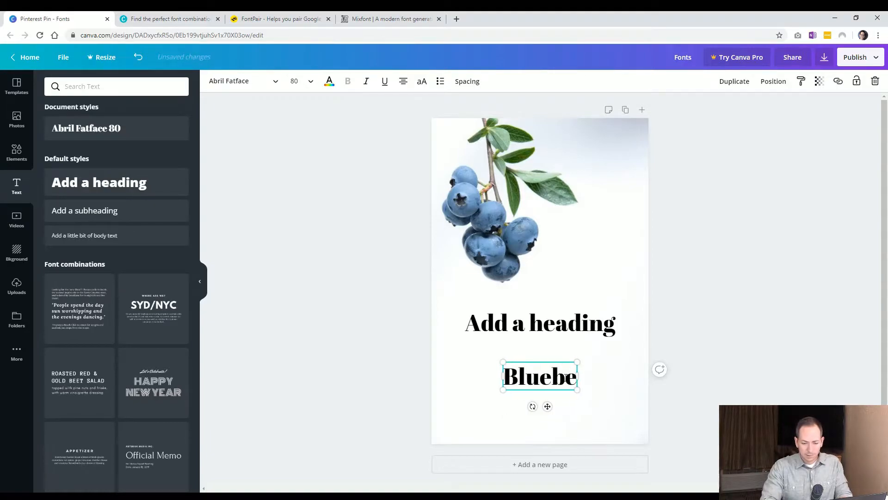
type("rries")
left_click(387, 351)
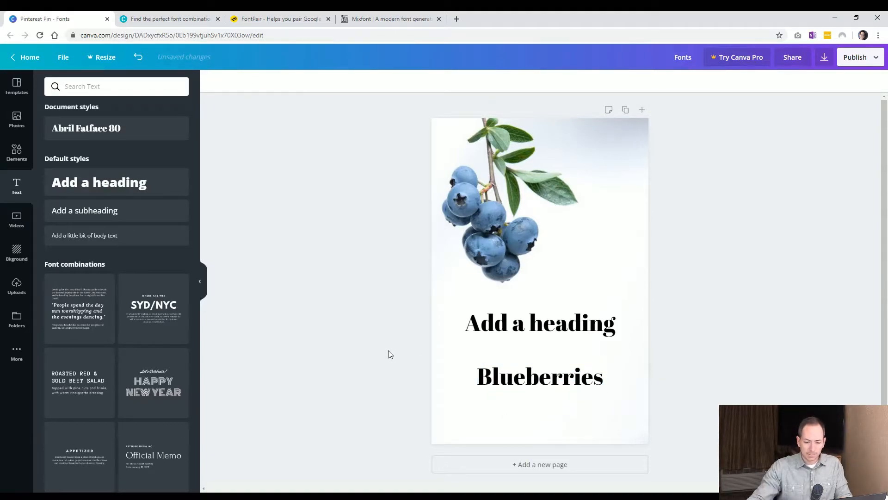
left_click(499, 382)
key("Delete")
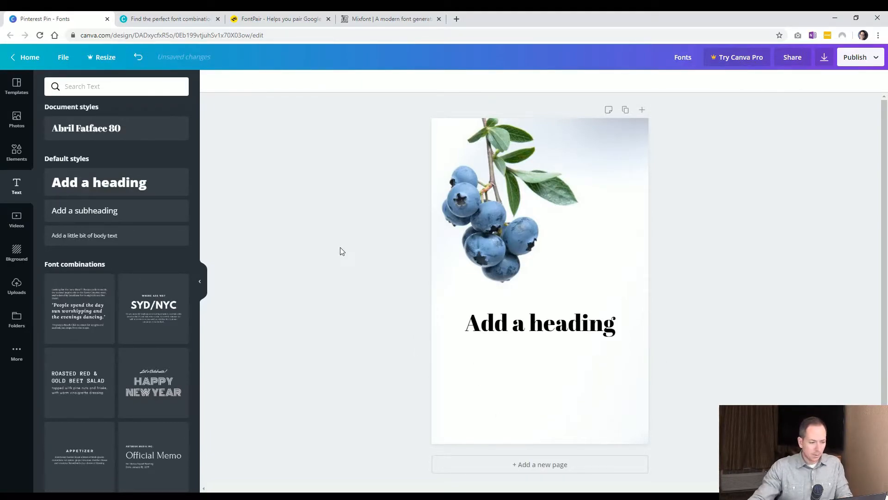
Add a subheading below the heading and set its font size to 60.
left_click(128, 219)
left_click(568, 387)
left_click_drag(543, 283, 543, 357)
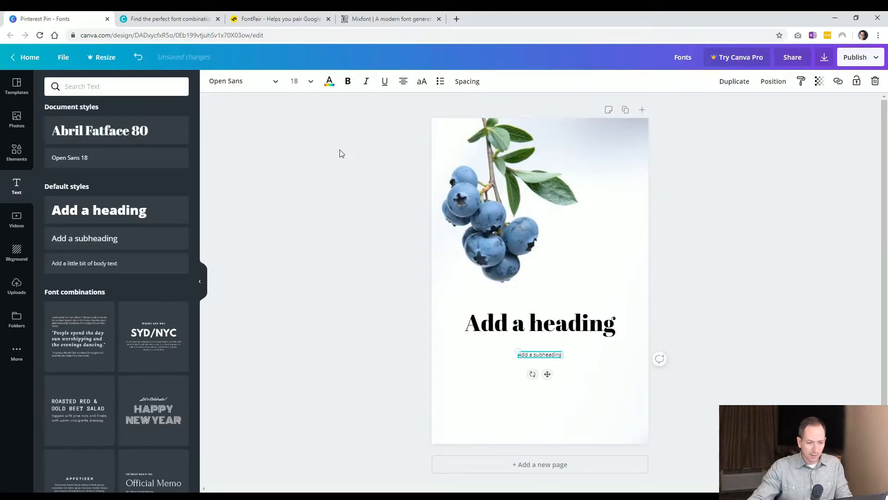
left_click(295, 82)
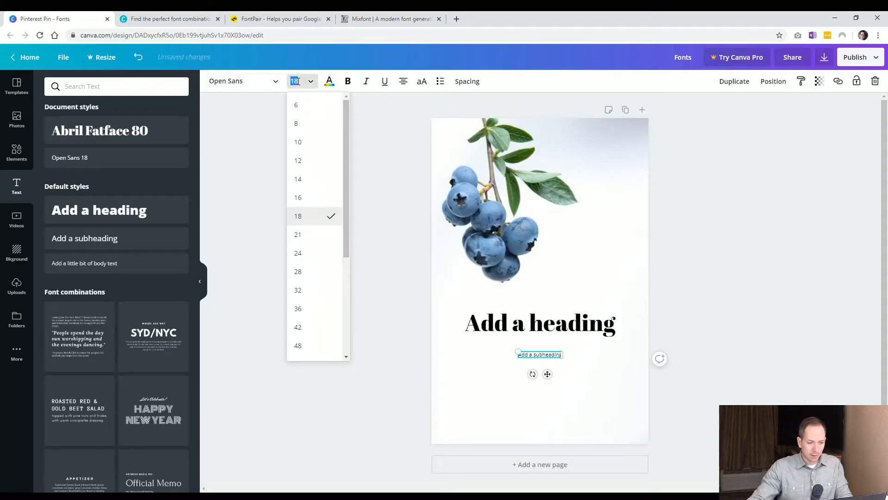
type("60")
key("Return")
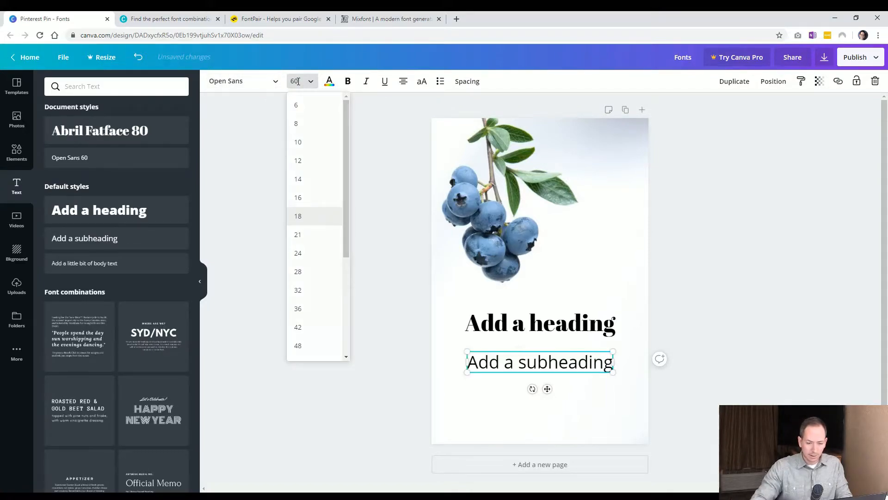
left_click(305, 83)
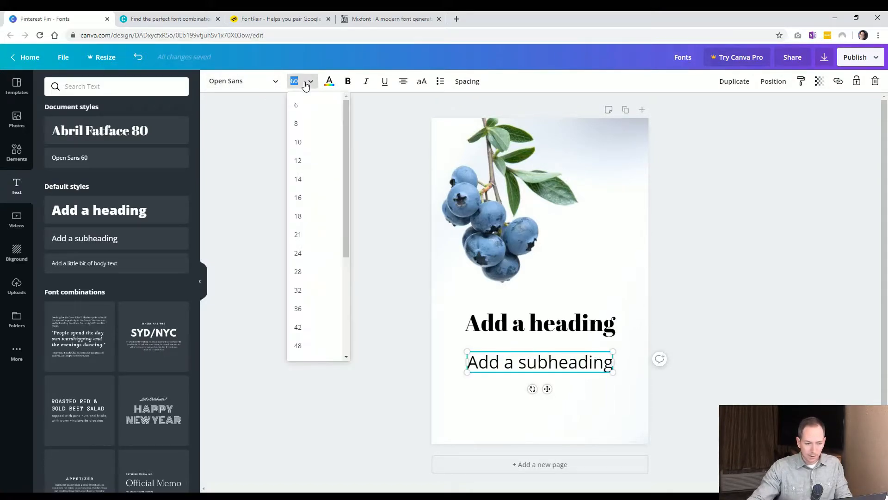
left_click(377, 291)
Move the subheading closer under the heading, then delete it.
left_click(491, 326)
left_click(494, 366)
left_click(429, 368)
left_click(491, 370)
left_click_drag(491, 371, 492, 363)
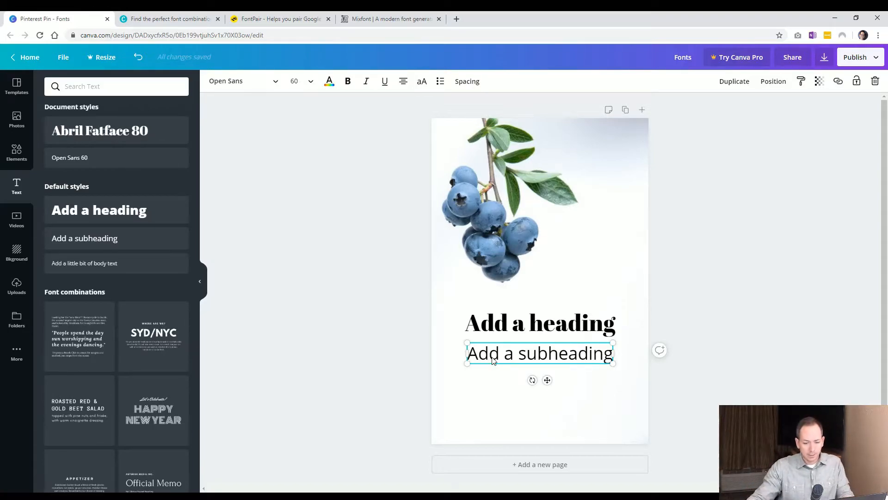
left_click(533, 321)
left_click(513, 351)
key("Delete")
Duplicate the heading and move the copy just below the original.
left_click(518, 335)
key("ctrl+d")
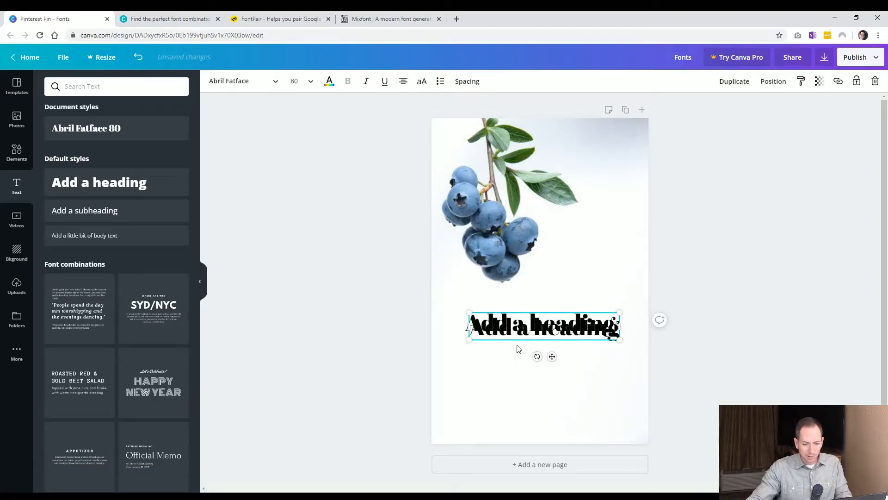
left_click_drag(513, 331, 503, 368)
left_click(511, 329)
left_click(491, 368)
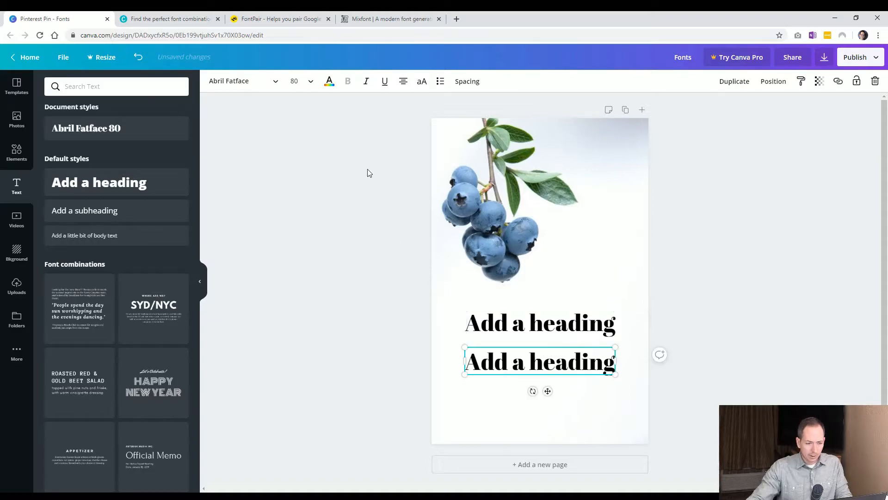
Set the copied heading's font size to 70 and nudge it up slightly.
left_click(300, 84)
type("70")
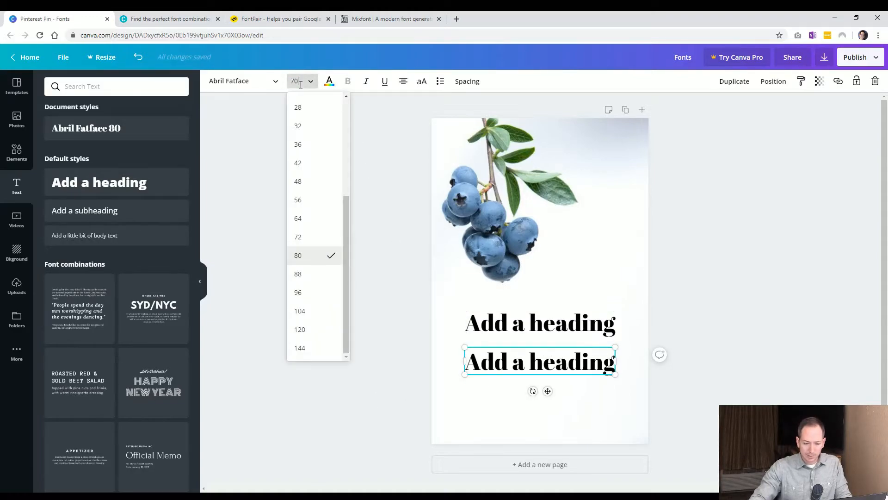
key("Return")
left_click(347, 353)
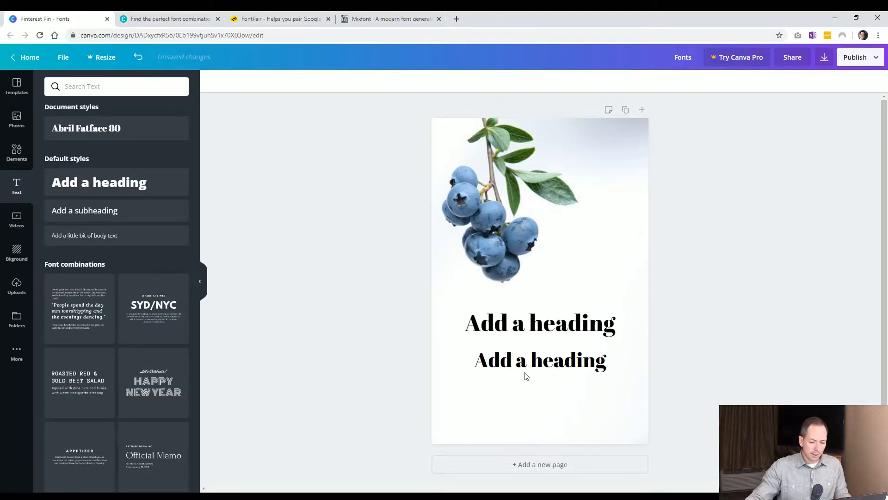
left_click_drag(562, 366, 562, 362)
left_click(389, 381)
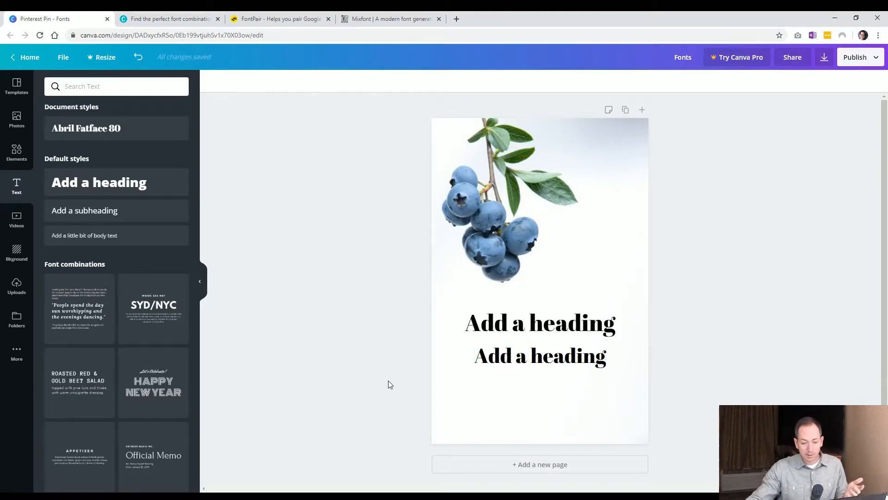
Replace the copied heading's text with "Our Blueberries".
left_click(489, 380)
double_click(516, 356)
key("ctrl+a")
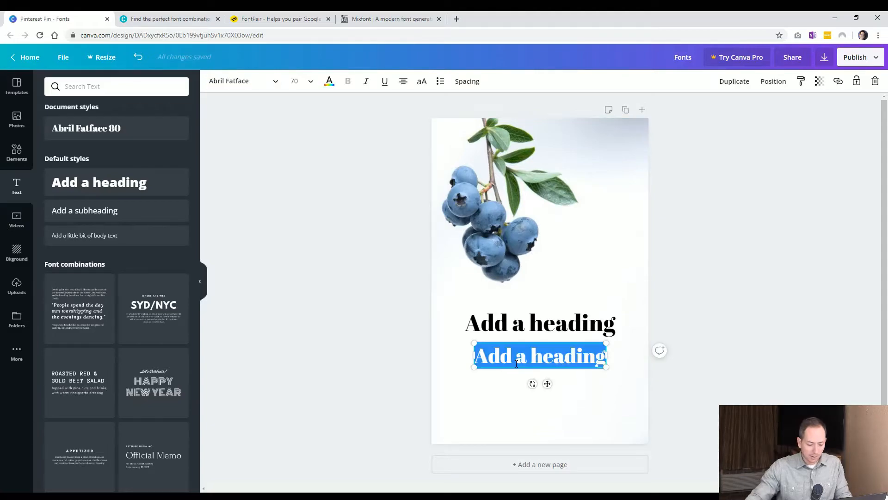
type("B")
key("BackSpace")
type("Our")
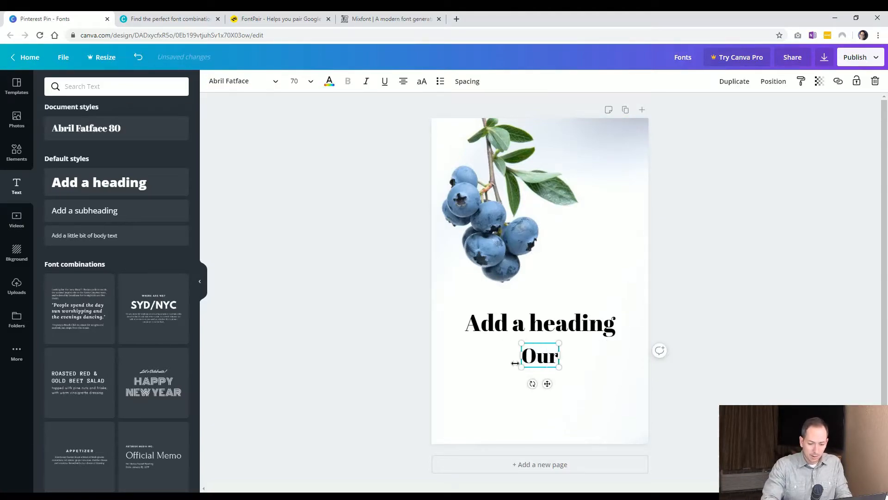
type("Blueberries")
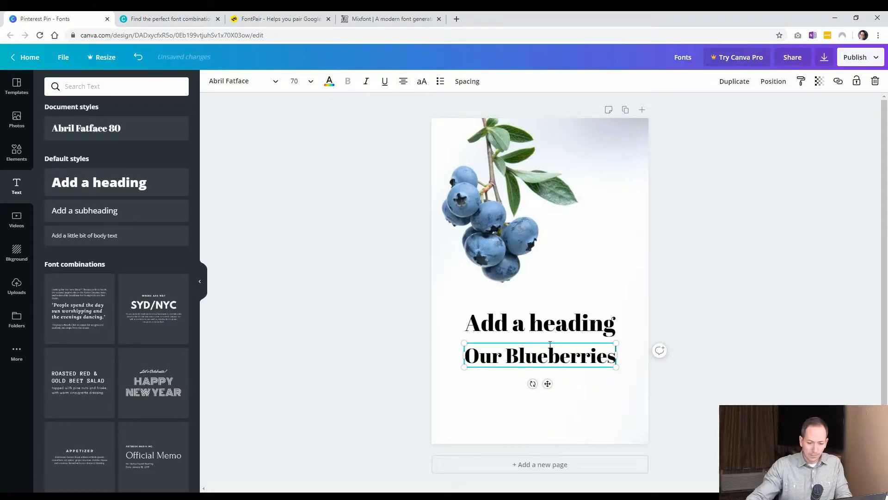
left_click(382, 393)
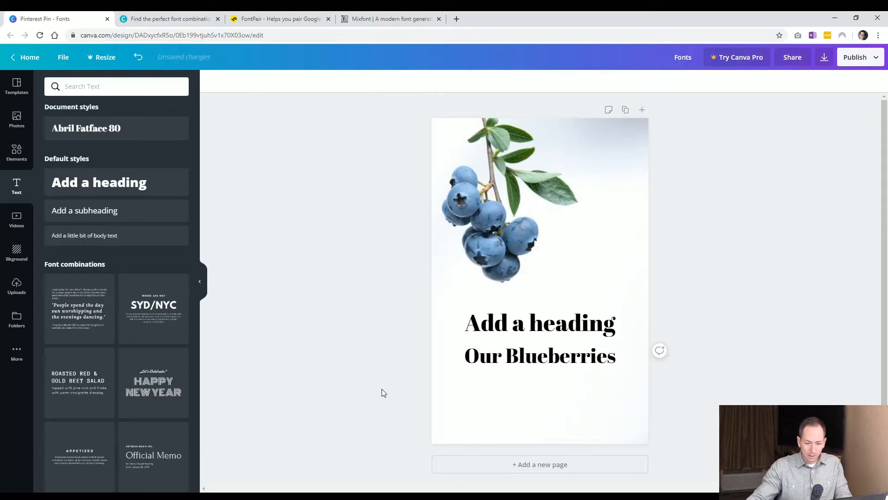
Set the "Our Blueberries" line's font size to 55.
left_click(507, 357)
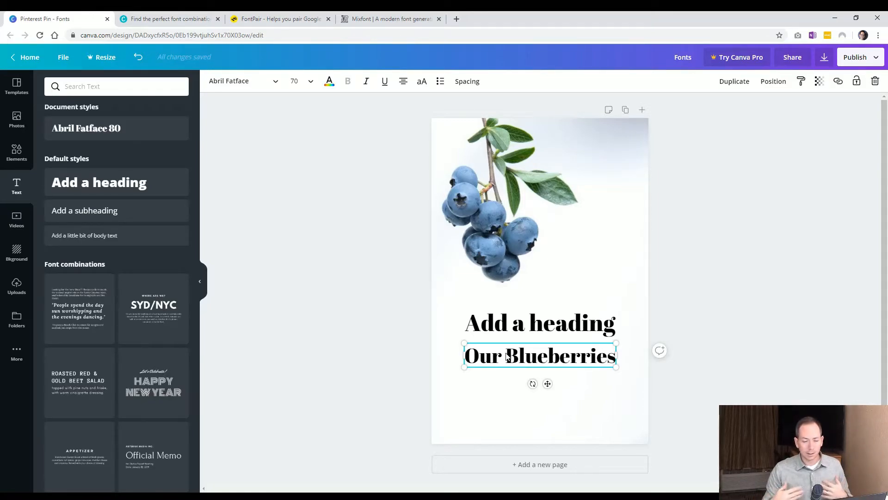
left_click(537, 319)
left_click(506, 354)
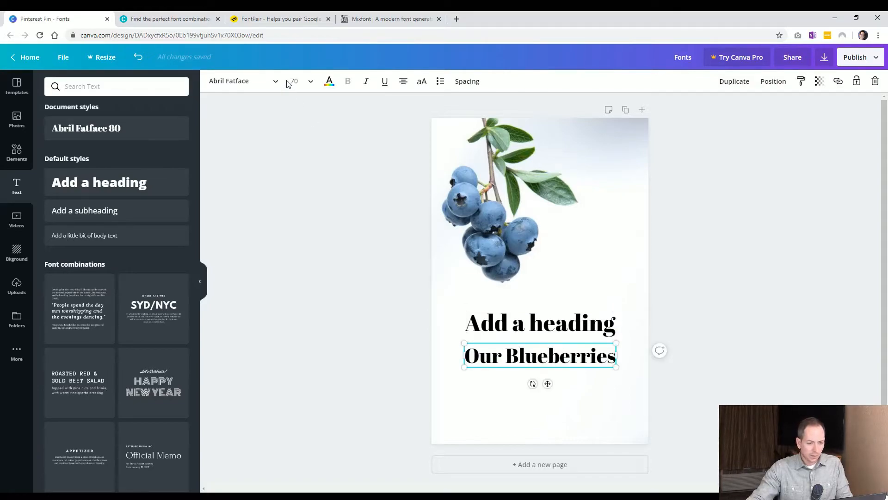
left_click(294, 81)
type("40")
key("Return")
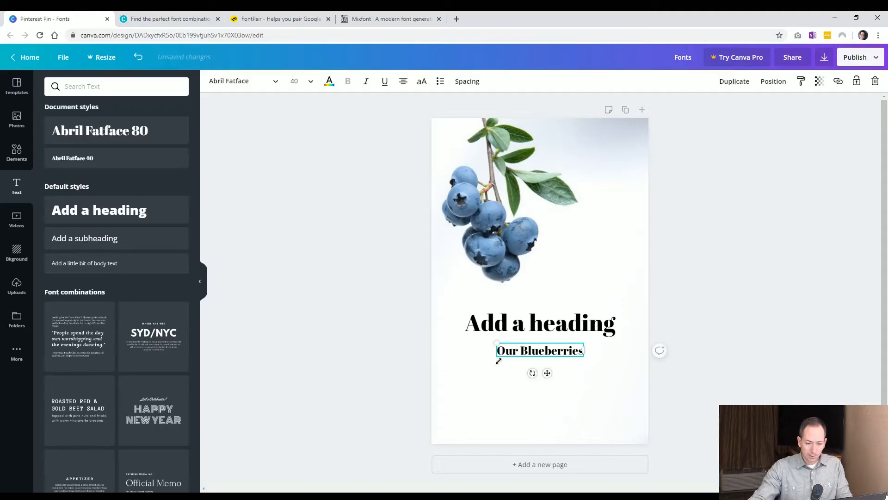
left_click(296, 82)
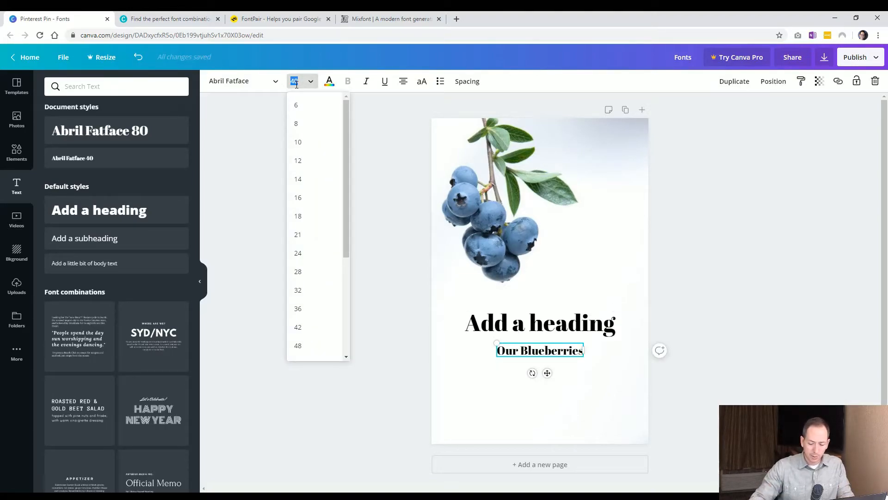
type("55")
key("Return")
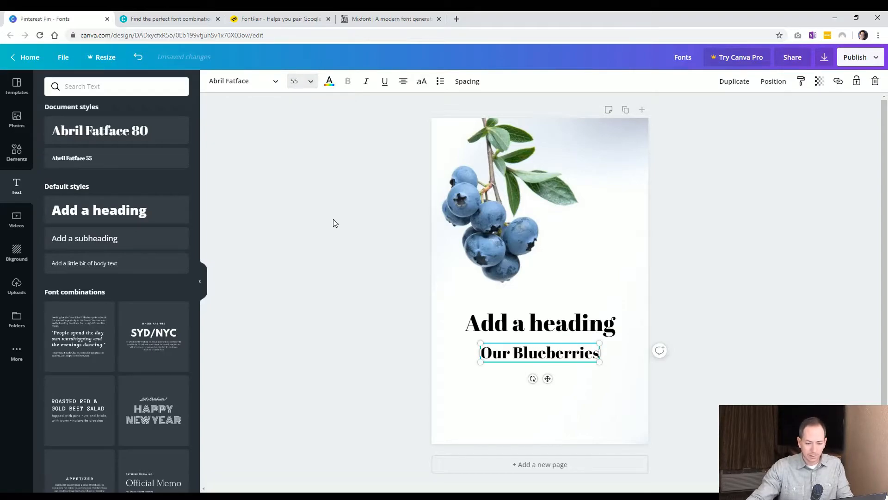
Compare the font settings of the heading and the "Our Blueberries" line.
left_click(353, 326)
left_click(511, 323)
left_click(392, 354)
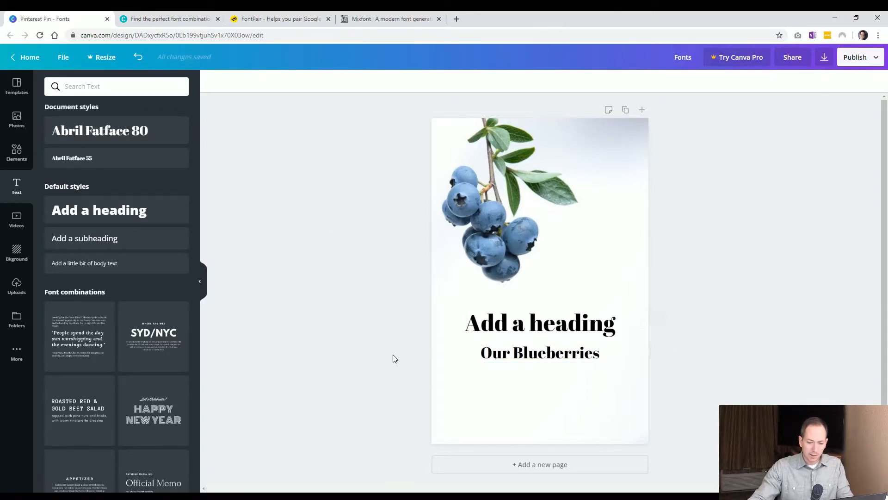
left_click(519, 353)
left_click(346, 363)
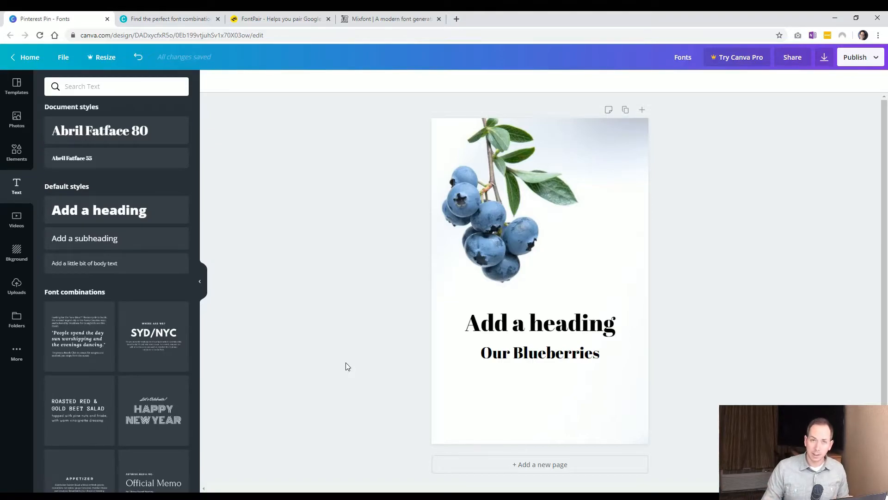
left_click(500, 328)
left_click(537, 352)
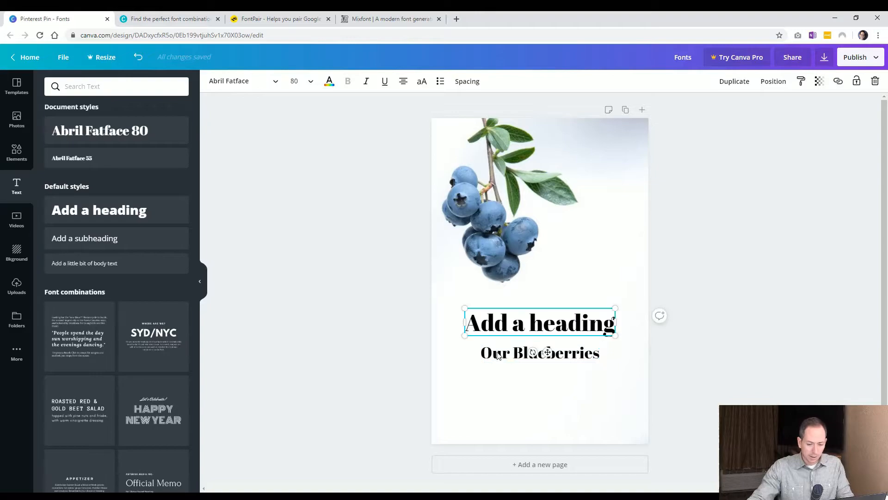
left_click(389, 368)
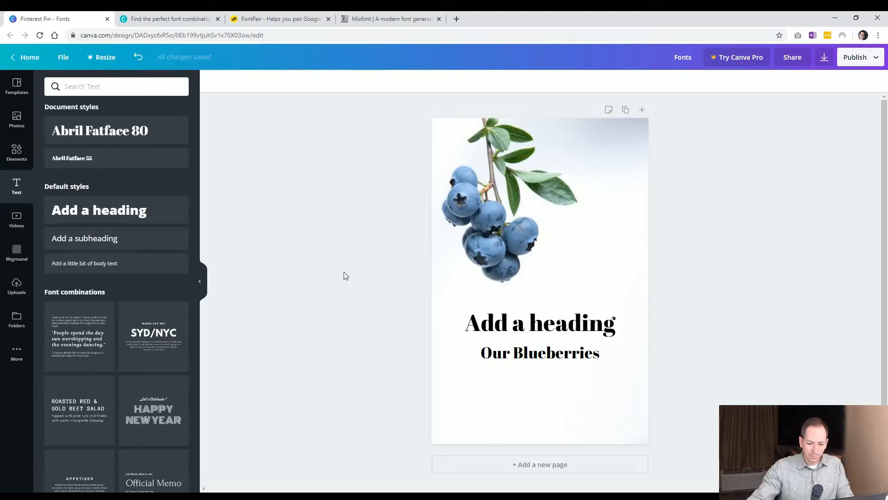
Replace the top heading's text with "All Natural".
left_click(535, 322)
double_click(535, 322)
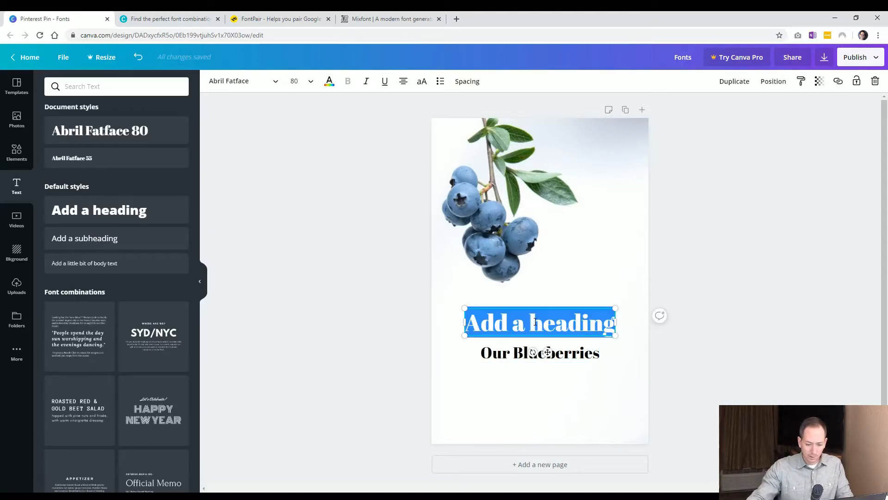
type("All")
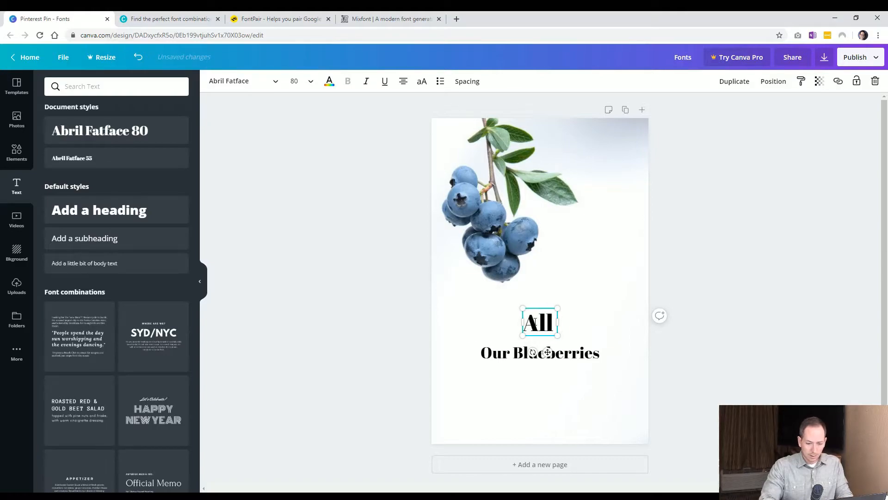
type(" Natural")
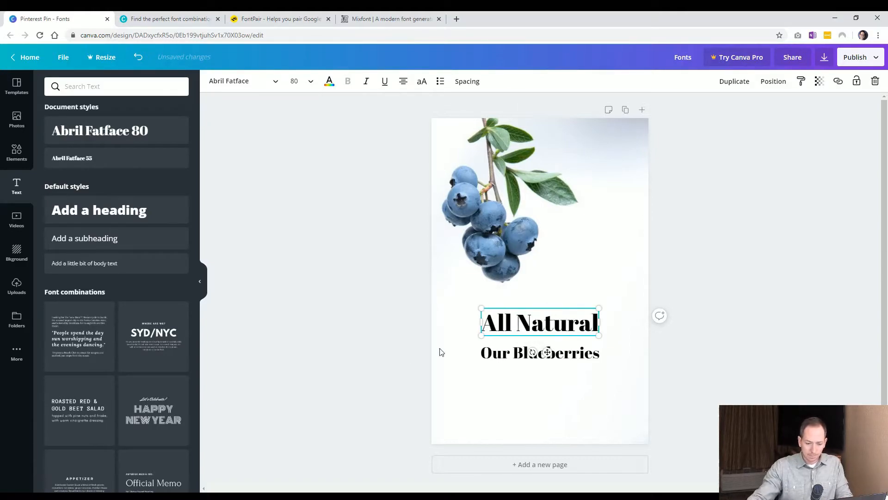
left_click(486, 381)
left_click(493, 356)
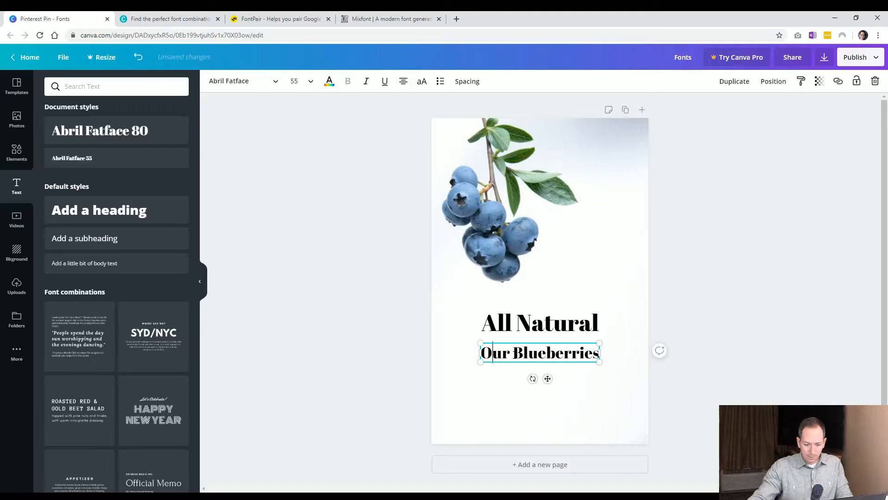
left_click(373, 345)
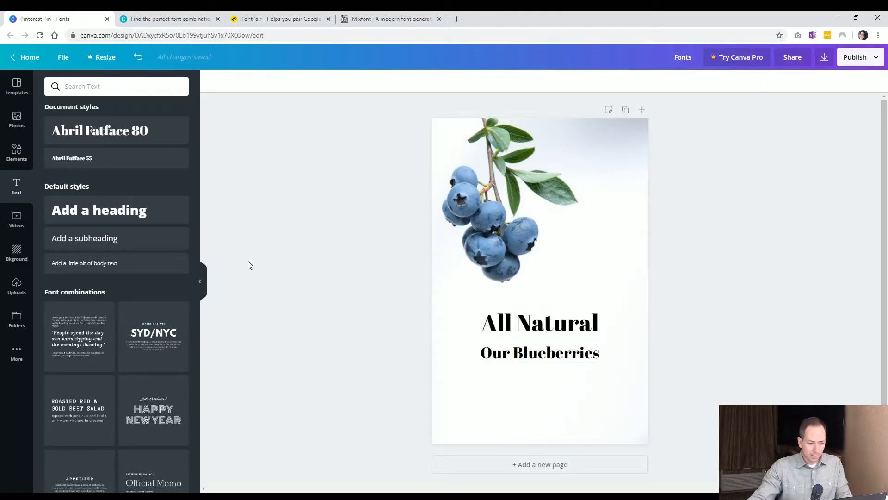
Add a body text box below "Our Blueberries" and set its font to Open Sans.
left_click(113, 264)
left_click_drag(540, 290, 539, 387)
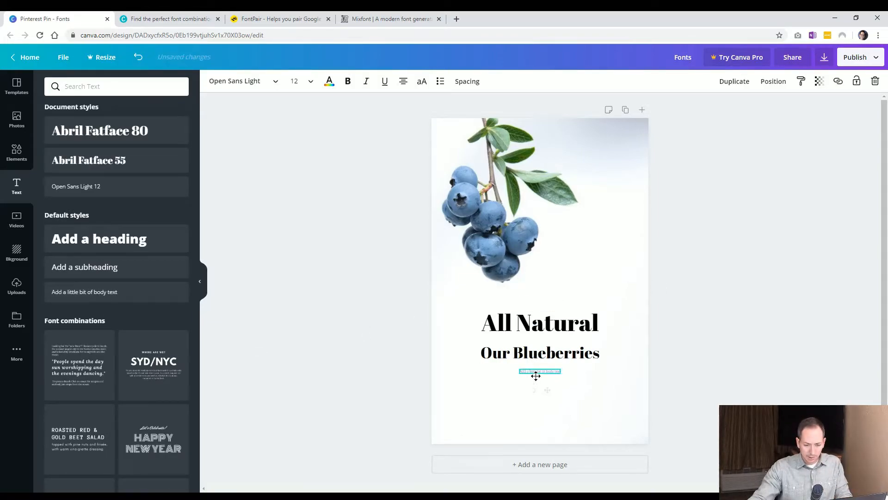
left_click(275, 82)
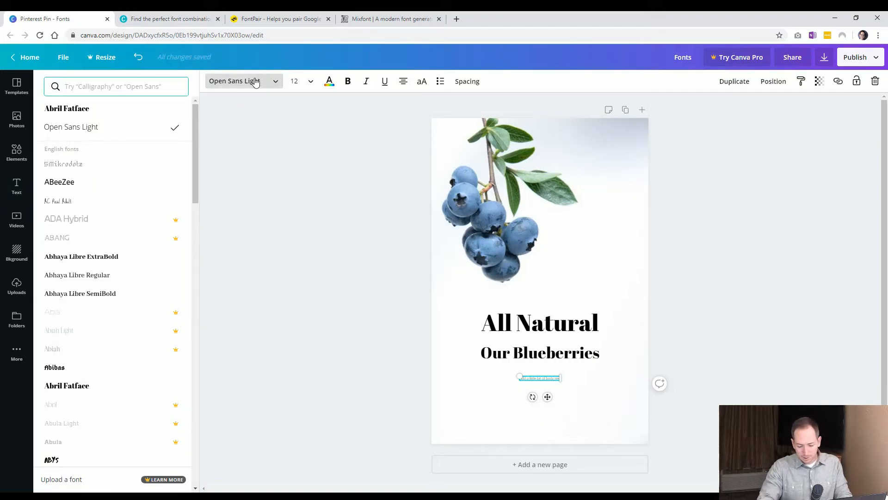
type("open")
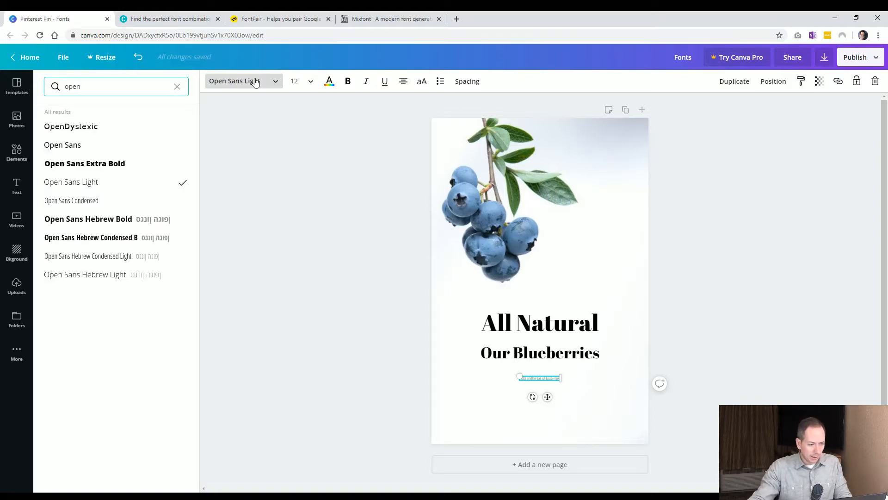
left_click(64, 146)
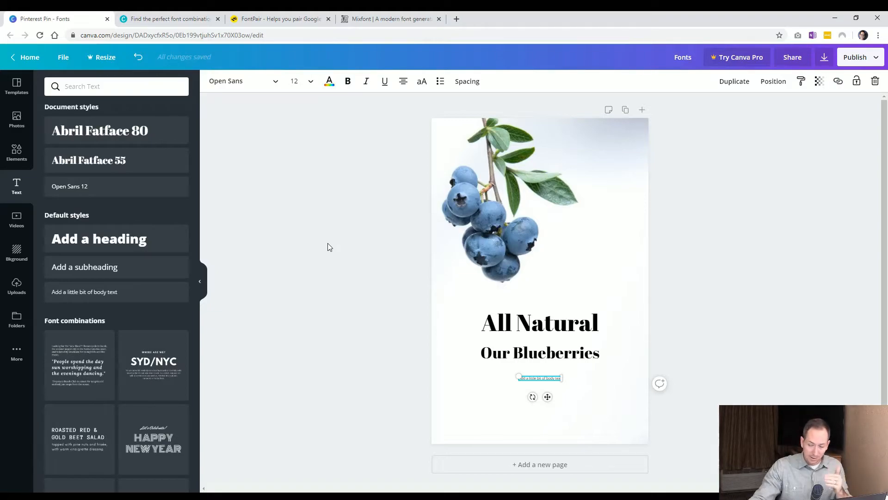
Set the body text's font size to 30.
left_click(439, 392)
left_click(544, 381)
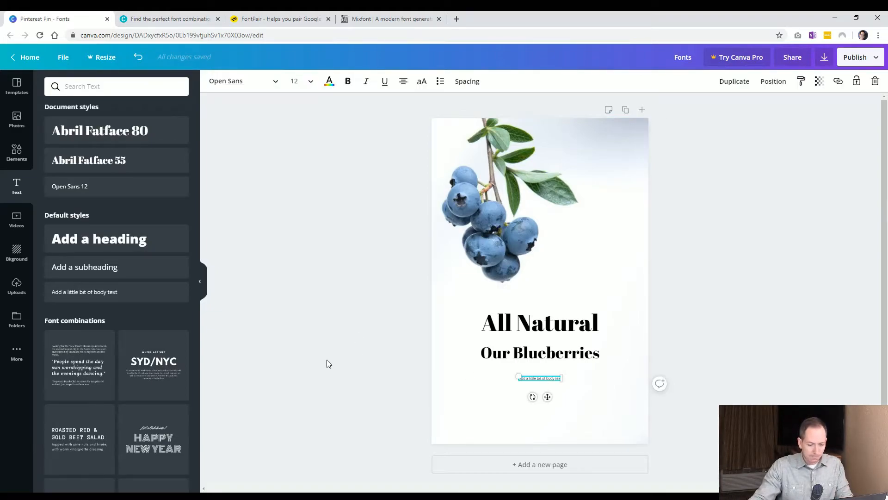
left_click(523, 361)
left_click(523, 380)
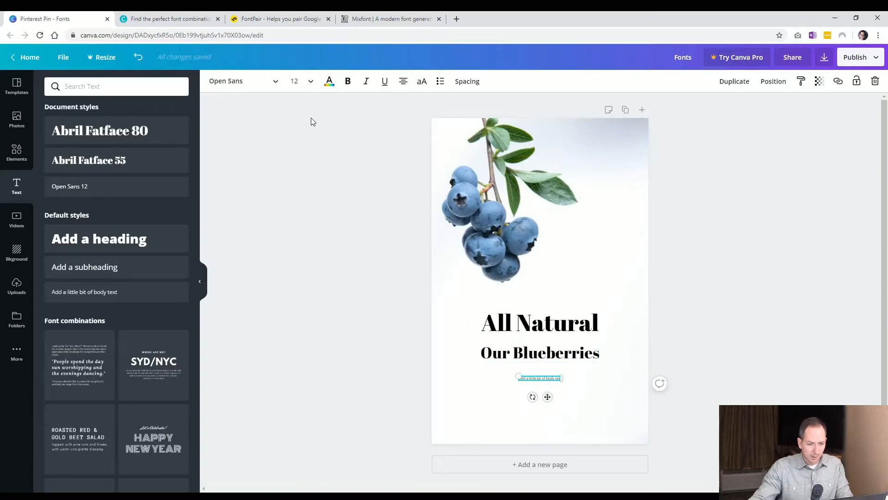
left_click(296, 81)
type("30")
key("Return")
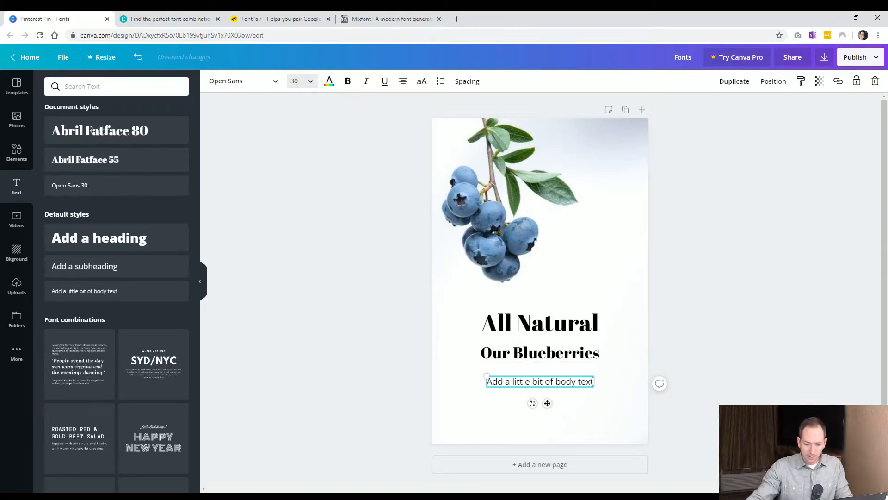
Move the "All Natural" heading down against "Our Blueberries" and nudge the body text slightly lower.
left_click(404, 371)
left_click(528, 389)
left_click(522, 354)
left_click_drag(523, 354, 532, 332)
left_click(382, 387)
left_click(509, 347)
left_click(532, 324, "shift")
left_click(390, 357)
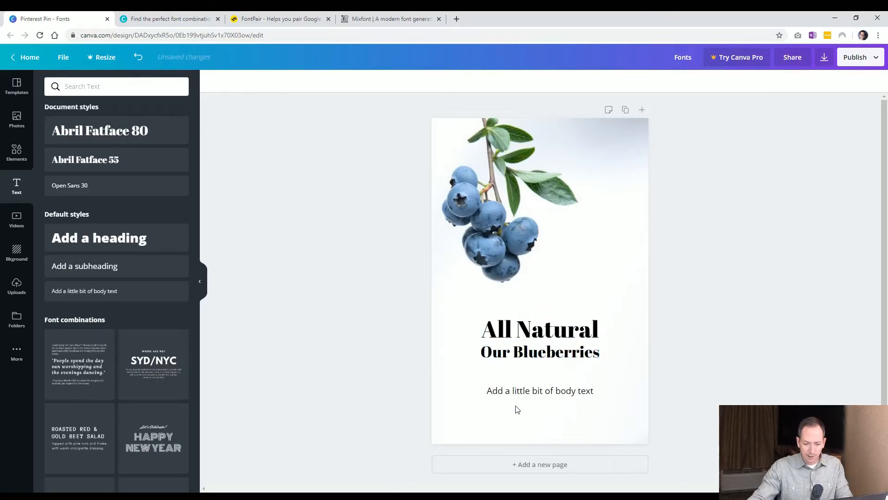
left_click_drag(524, 393, 524, 396)
left_click(341, 407)
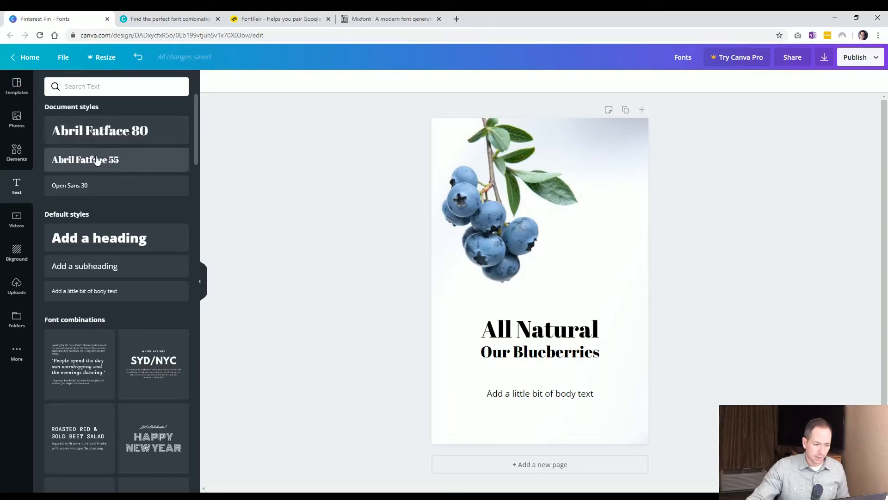
left_click(88, 191)
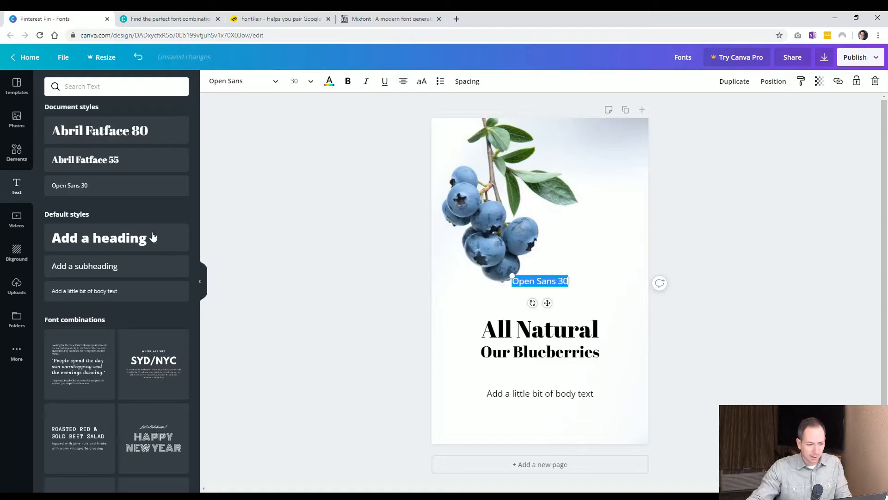
left_click(416, 212)
left_click_drag(540, 287, 539, 428)
double_click(534, 420)
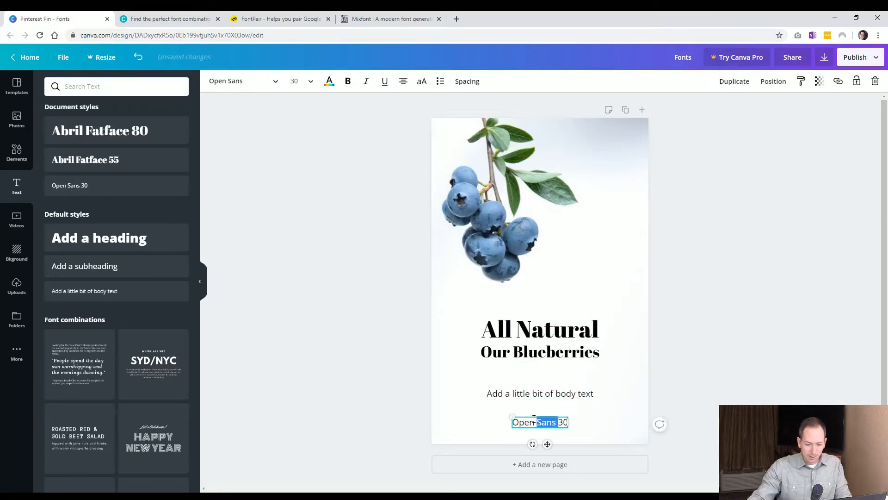
key("ctrl+a")
type("www.blueberry.com")
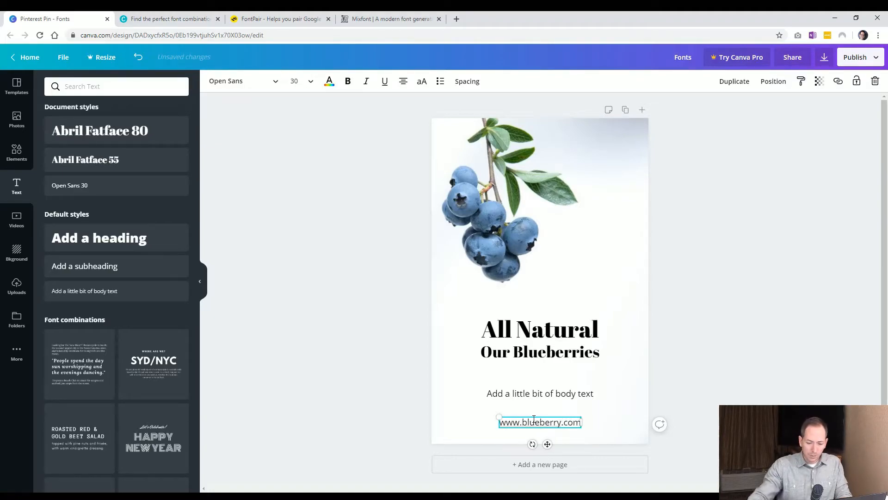
left_click(366, 429)
left_click(509, 422)
left_click(365, 411)
left_click(538, 426)
key("Delete")
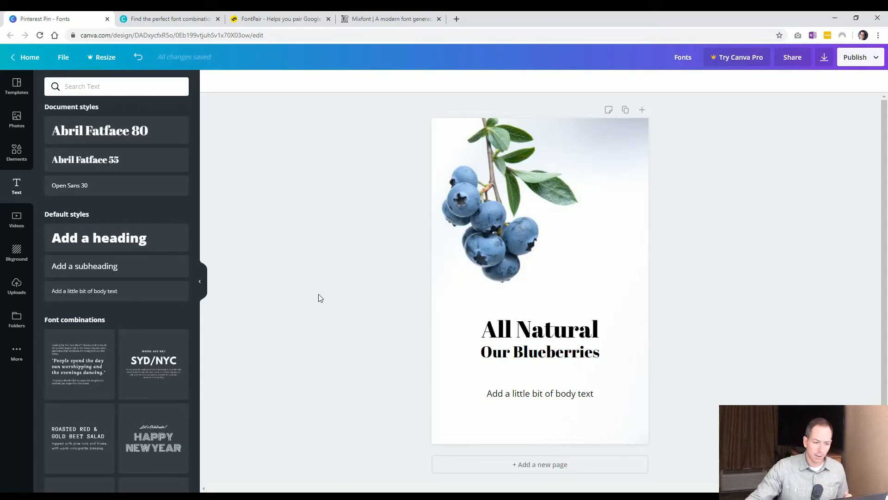
Change both the "All Natural" and "Our Blueberries" headings to the Open Sans font.
left_click(533, 333)
left_click(522, 393)
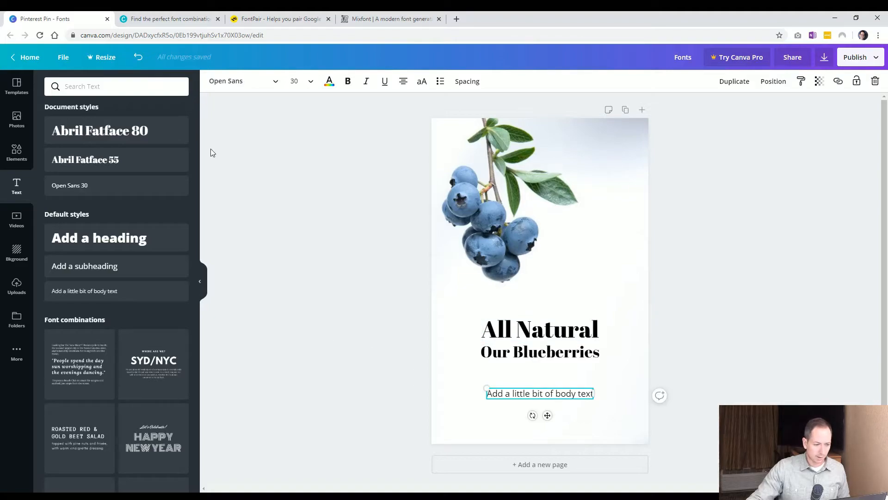
left_click(309, 271)
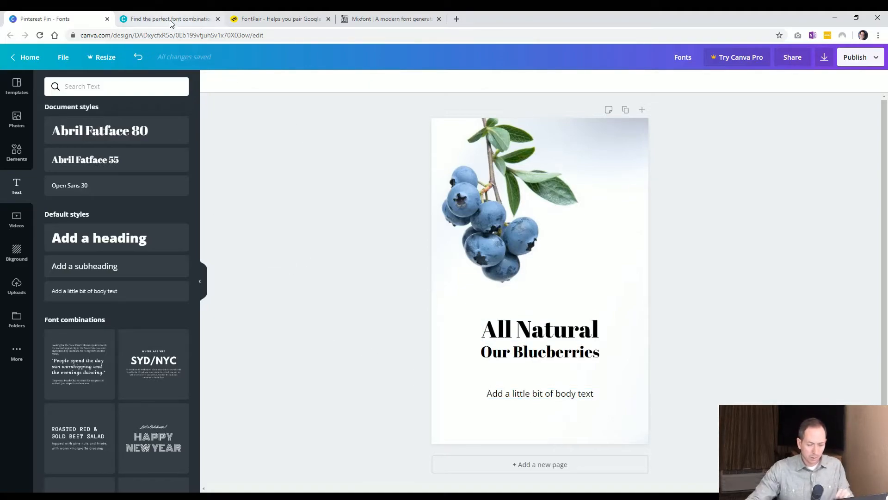
left_click(540, 396)
left_click(339, 318)
left_click(511, 357)
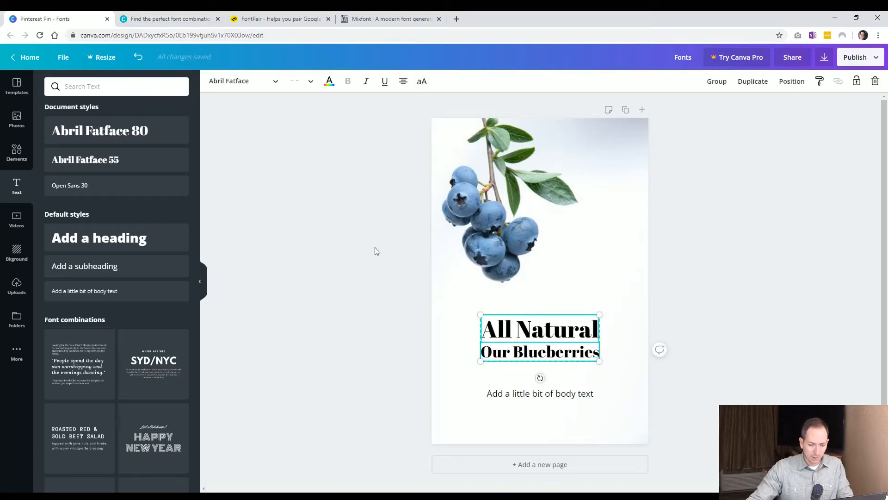
left_click(233, 85)
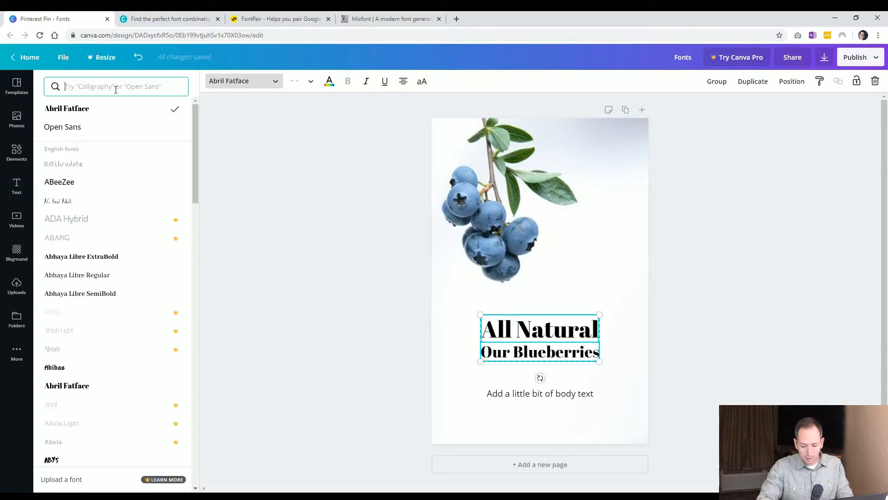
type("open")
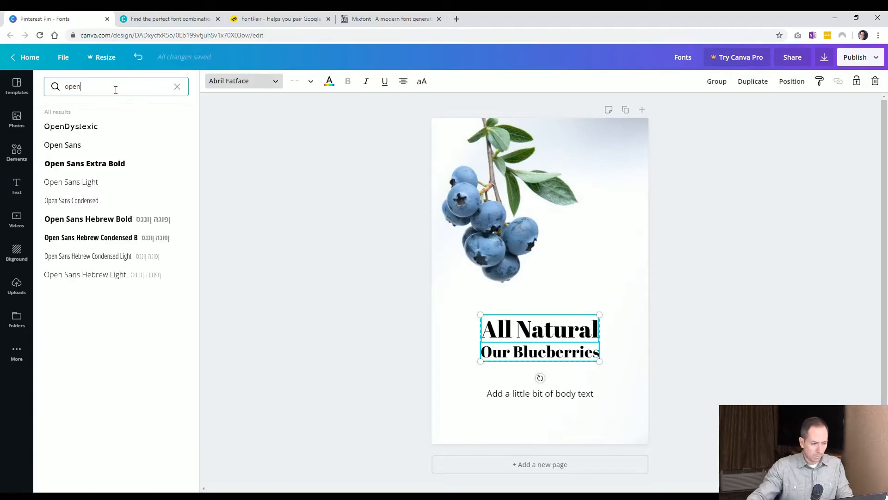
left_click(96, 152)
left_click(309, 269)
Enlarge the "All Natural" heading by its corner to about 97 pt.
left_click(379, 386)
left_click(522, 355)
left_click(532, 332)
left_click_drag(597, 311, 610, 301)
left_click(565, 355)
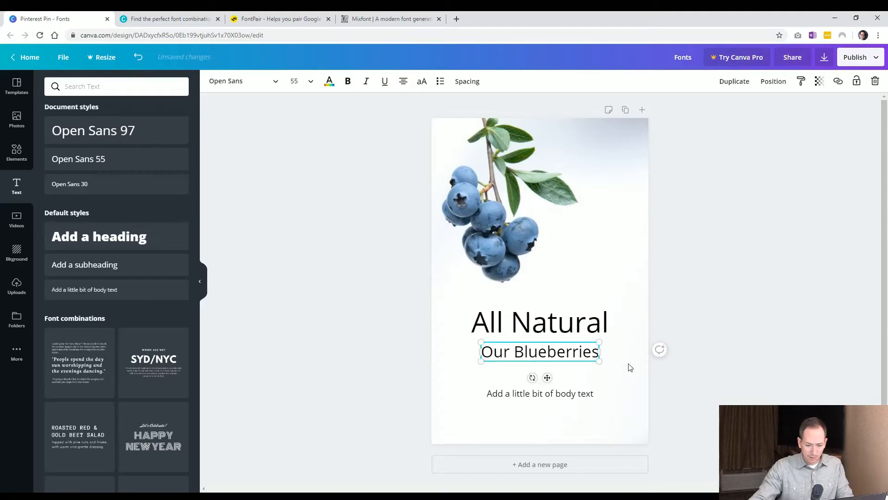
left_click(559, 396)
left_click(441, 384)
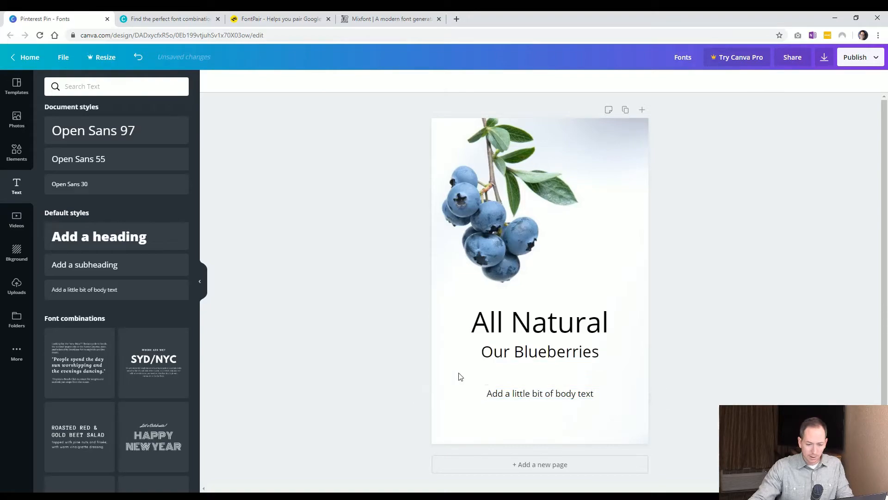
Make the "All Natural" heading bold.
left_click(519, 336)
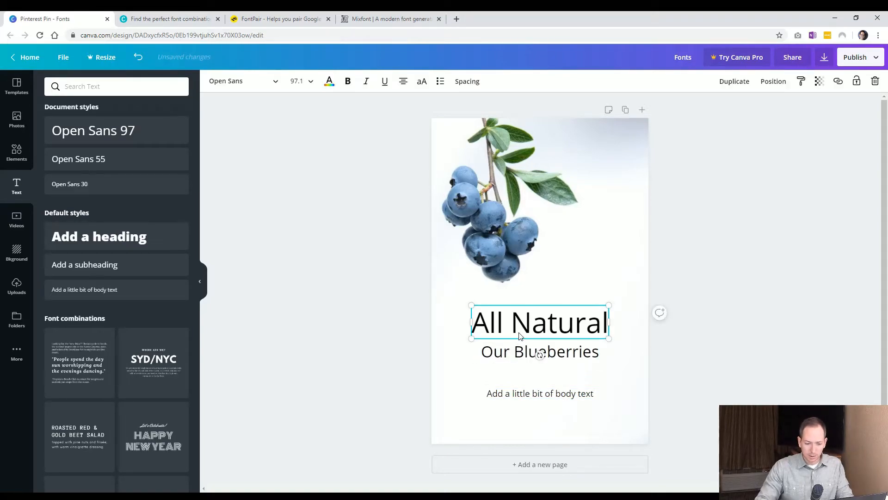
left_click(347, 81)
left_click(385, 327)
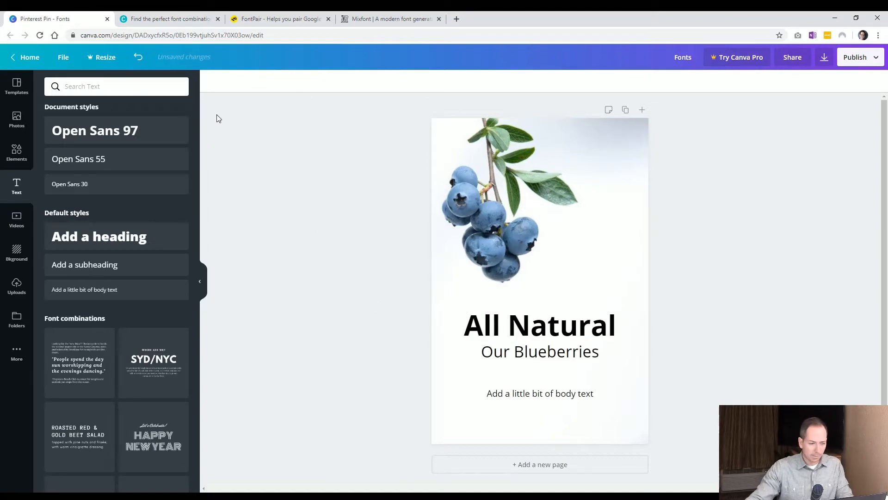
Browse Canva's Font Combinations page for fonts that pair with Open Sans.
left_click(190, 21)
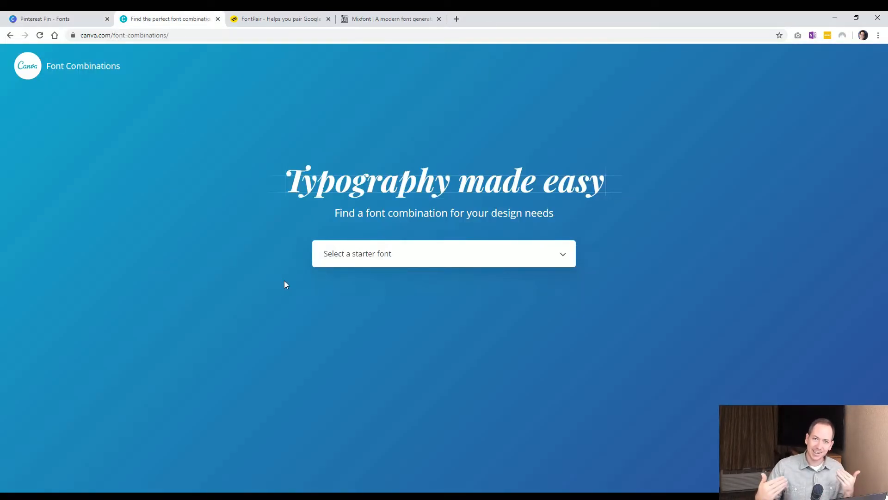
left_click(361, 255)
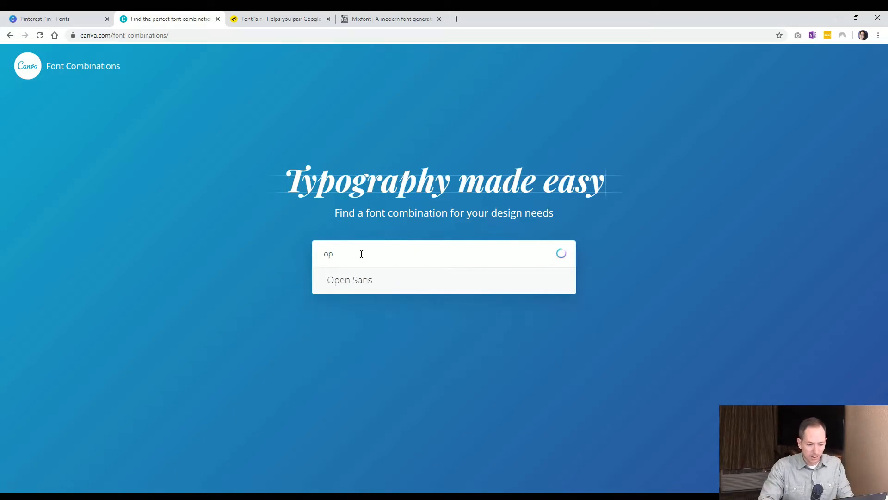
left_click(355, 281)
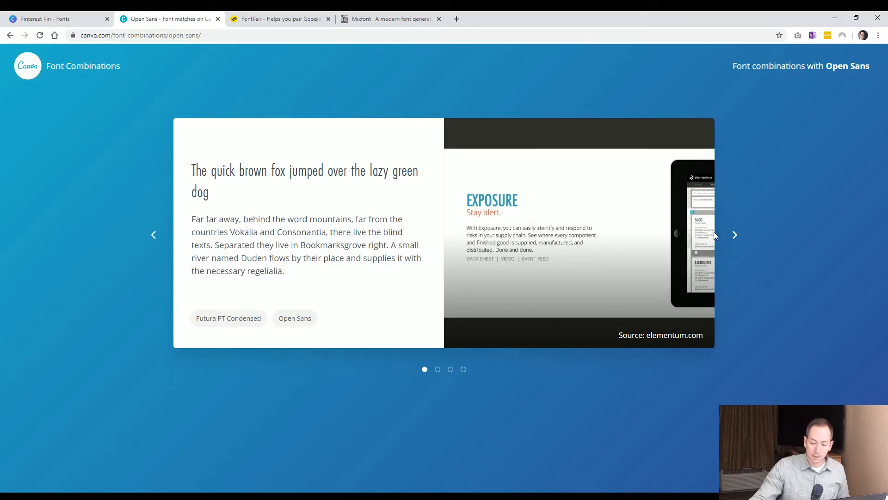
left_click(738, 239)
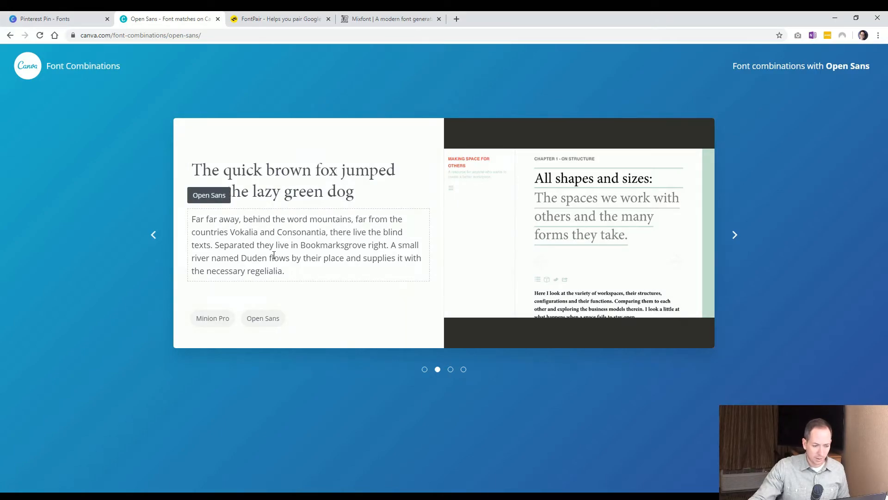
left_click(736, 237)
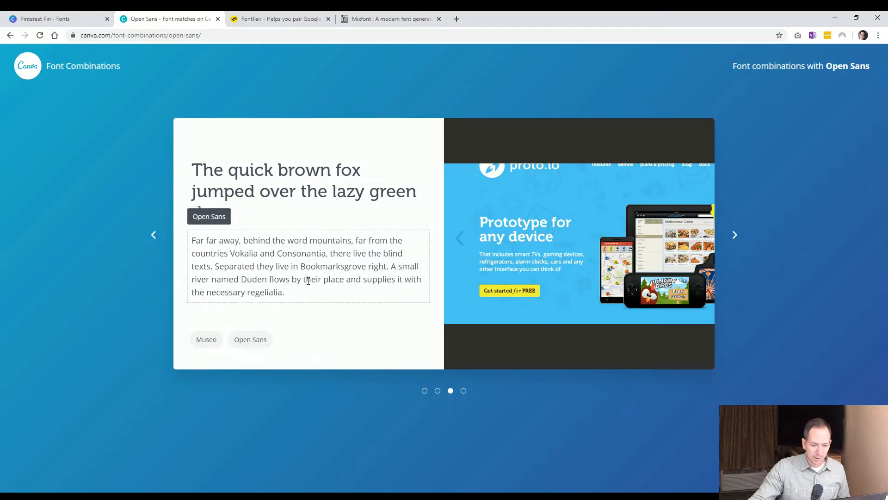
left_click(742, 268)
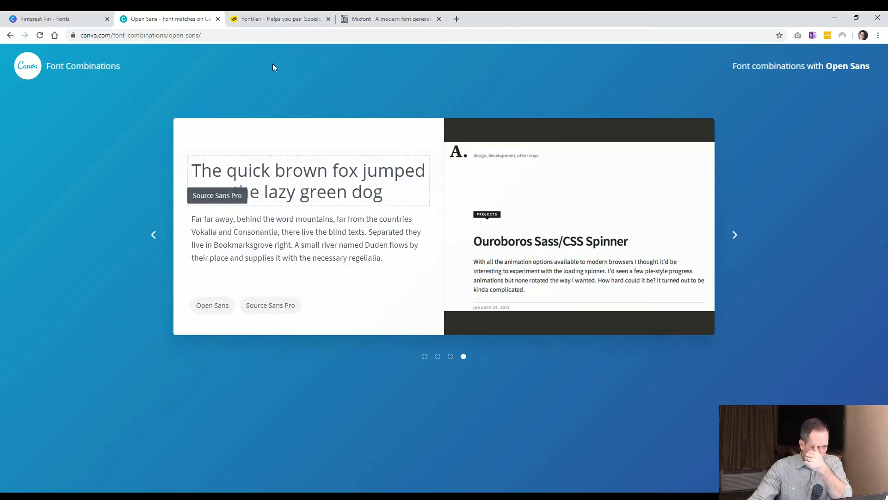
Open Google Fonts in a new tab and search it for open sans.
left_click(300, 18)
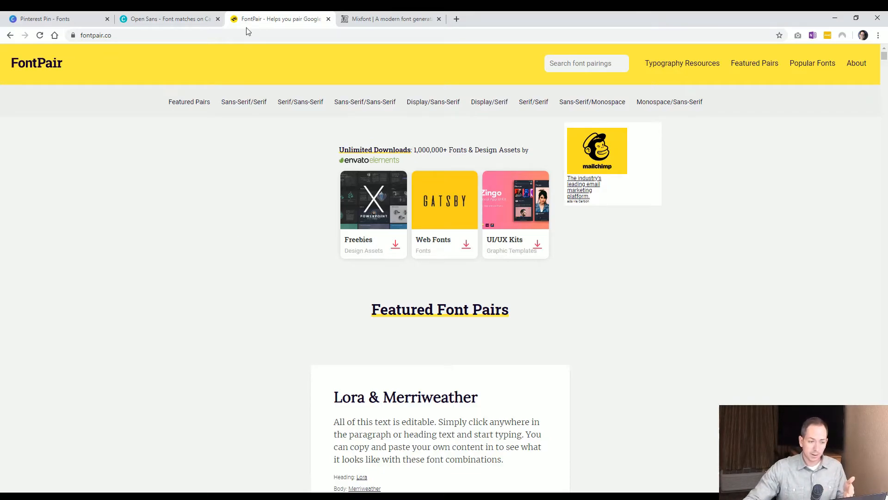
left_click(186, 19)
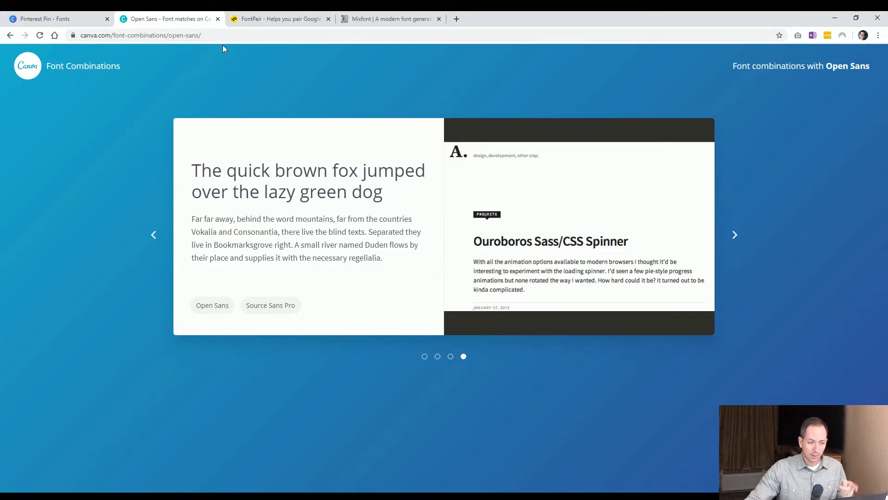
left_click(257, 20)
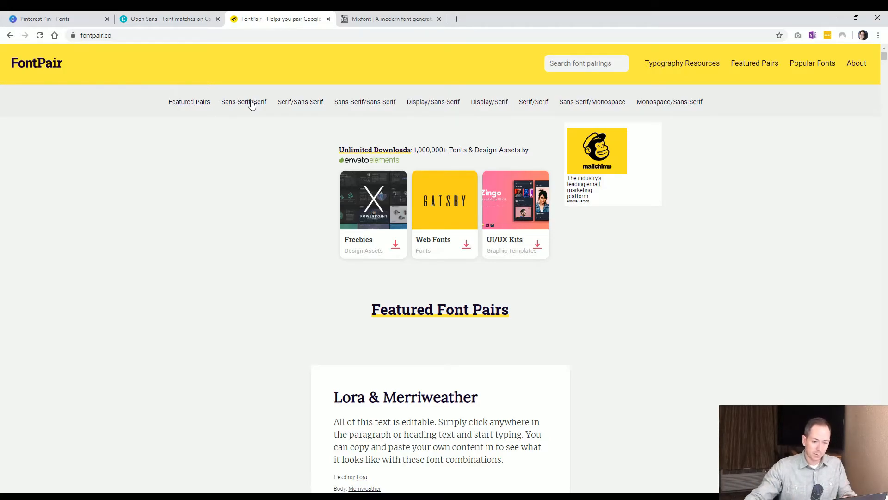
left_click(457, 19)
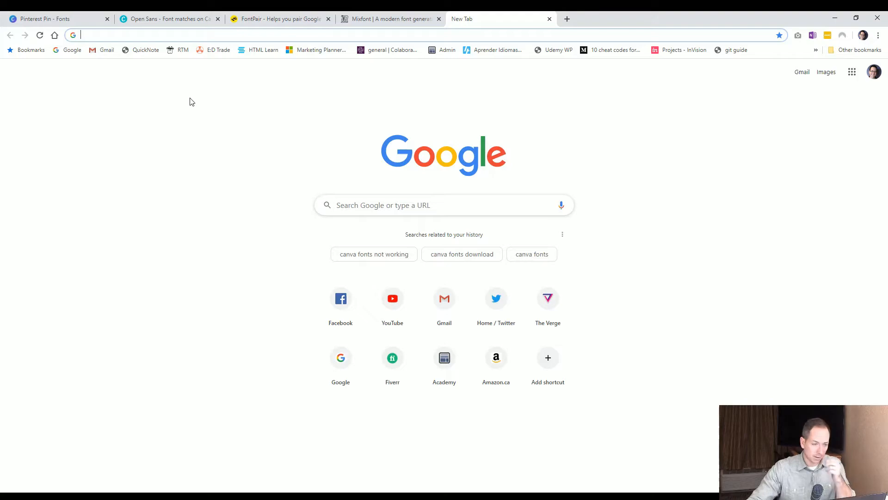
left_click(76, 19)
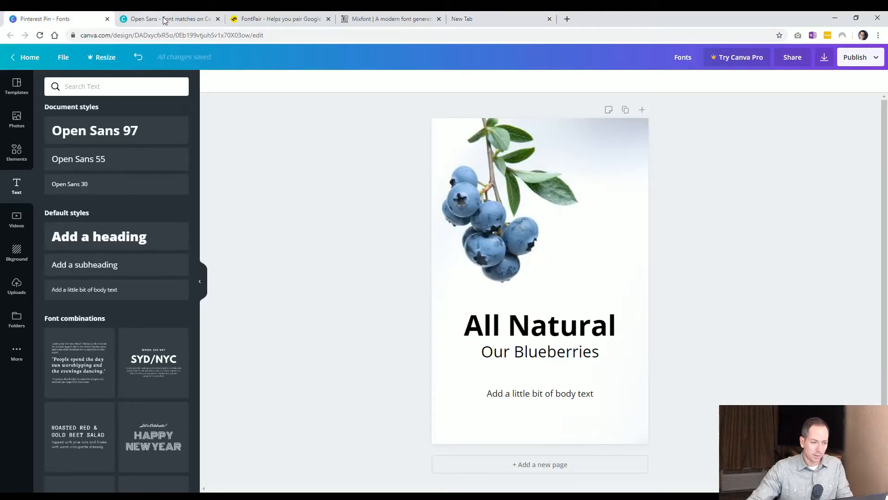
left_click(477, 18)
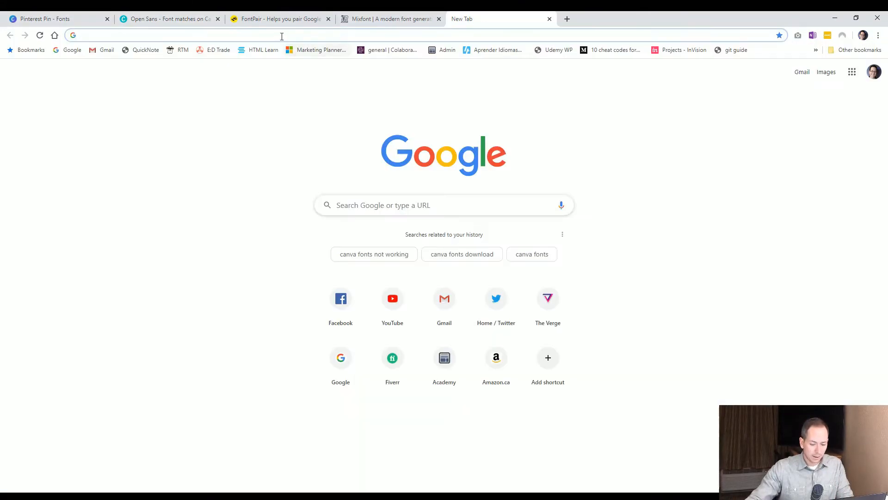
type("fonts.google.com")
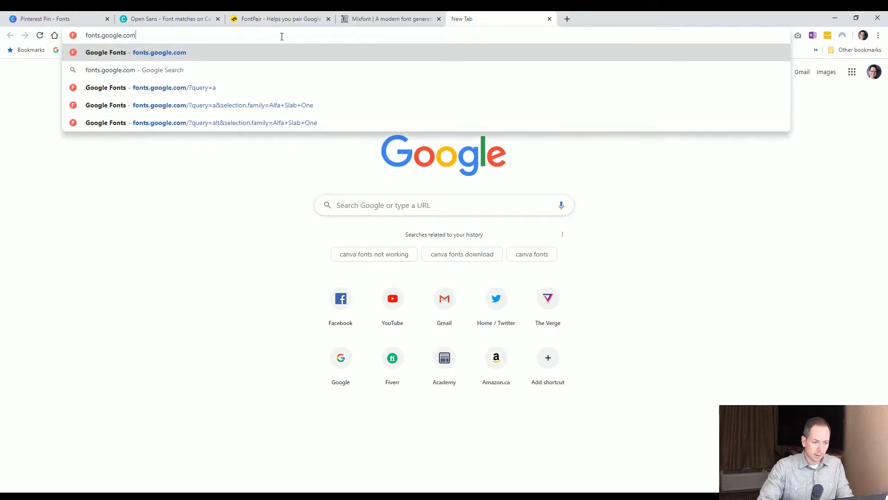
key("Return")
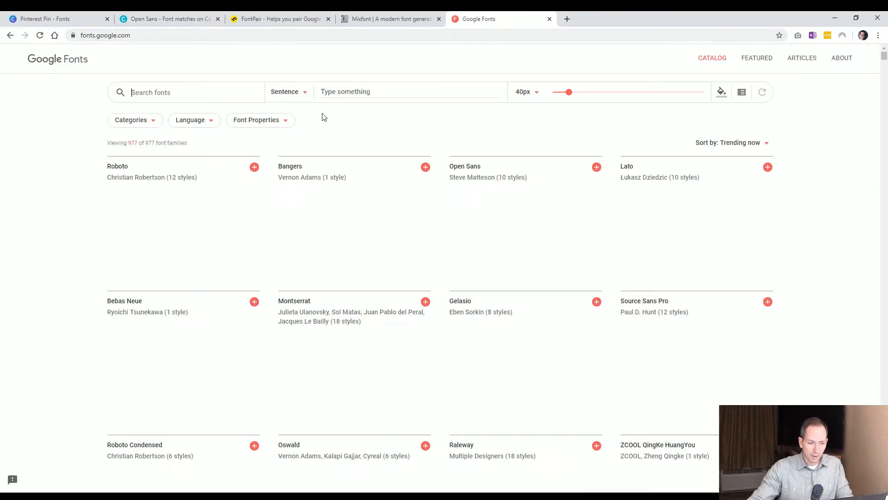
type("open sans")
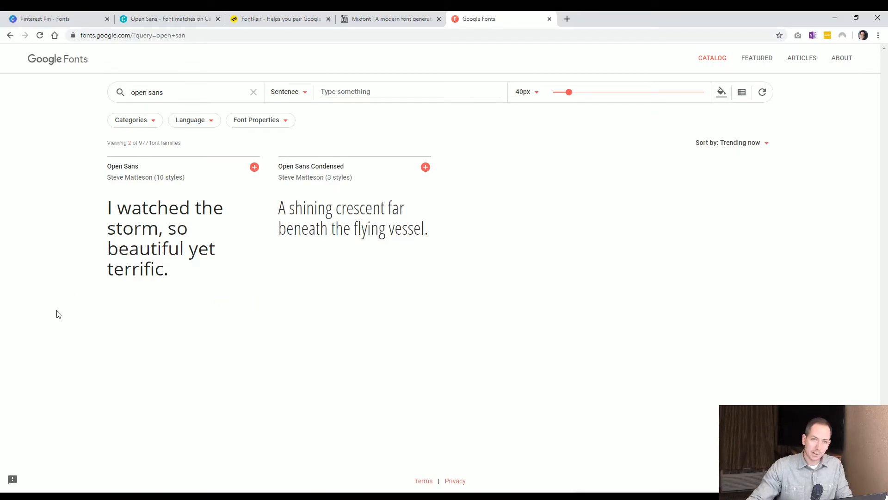
left_click(398, 21)
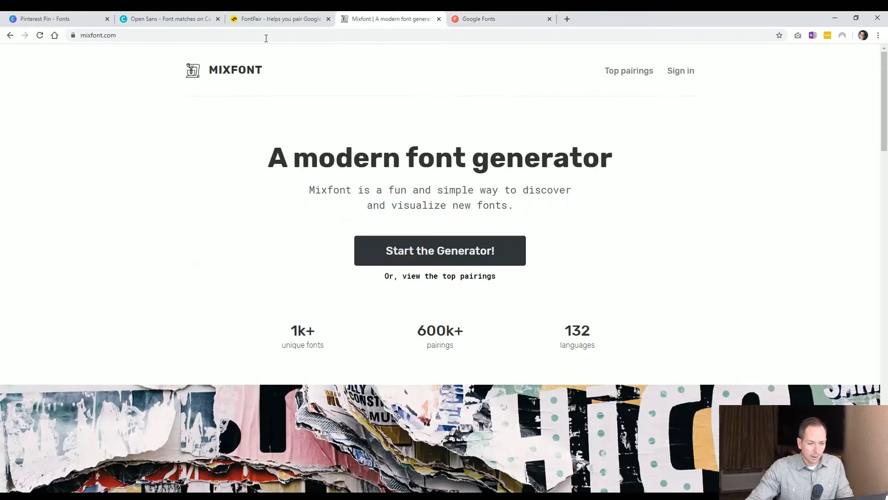
left_click(293, 21)
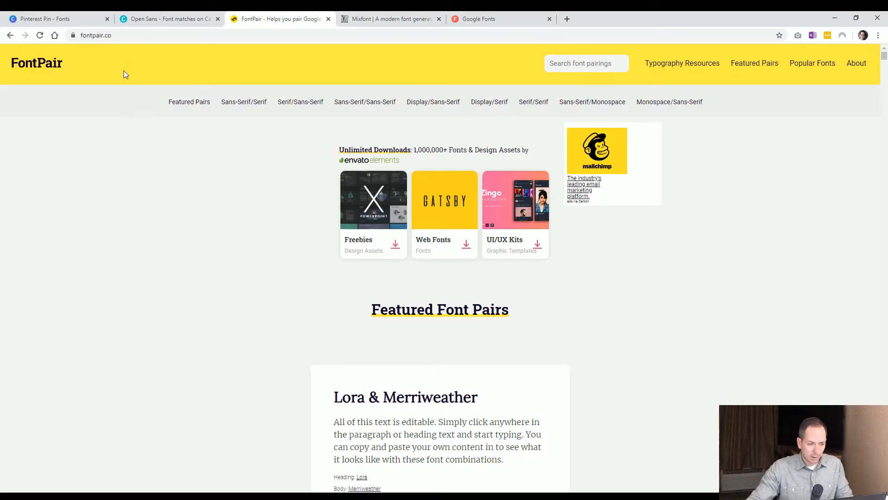
left_click(74, 19)
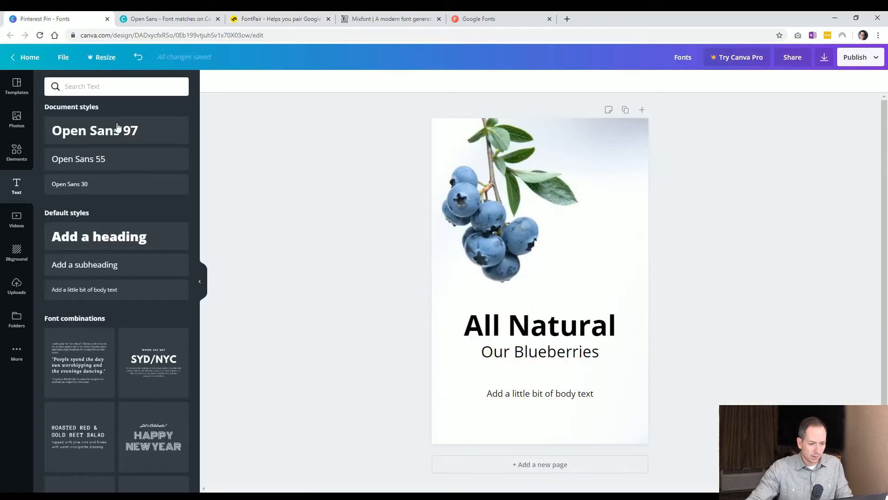
Move the "Our Blueberries" heading down to just above the body text.
left_click(527, 354)
left_click_drag(527, 354, 519, 404)
left_click(524, 395, "shift")
Duplicate the "All Natural" heading and set the copy's font to Abril Fatface.
left_click(519, 331)
key("ctrl+d")
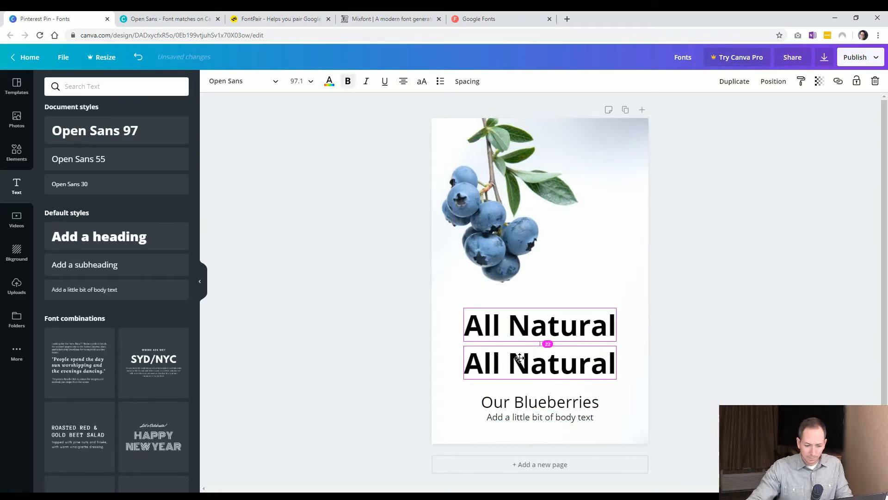
left_click(257, 86)
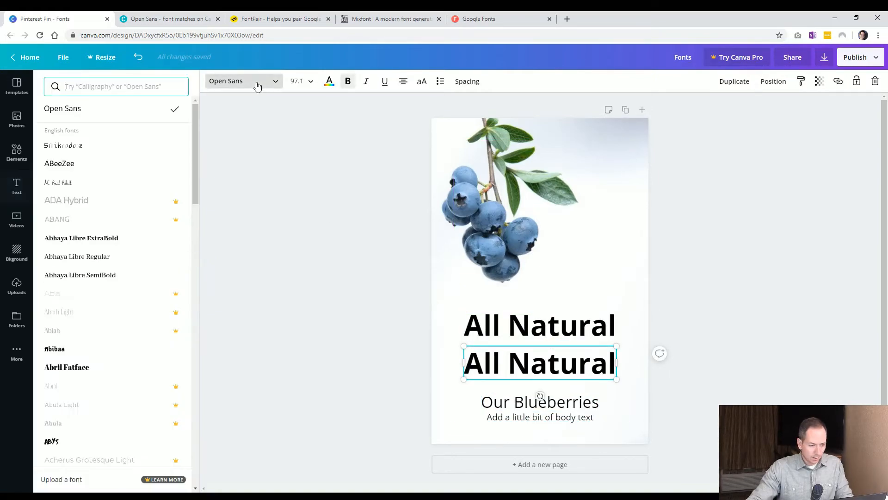
left_click(89, 367)
left_click(308, 338)
left_click(599, 368)
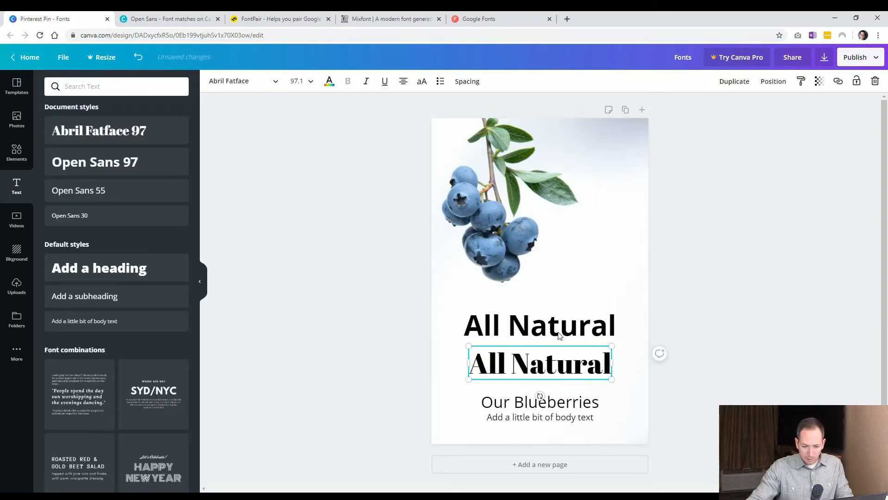
Nudge the "Our Blueberries" heading slightly upward toward the two headings.
left_click(792, 485)
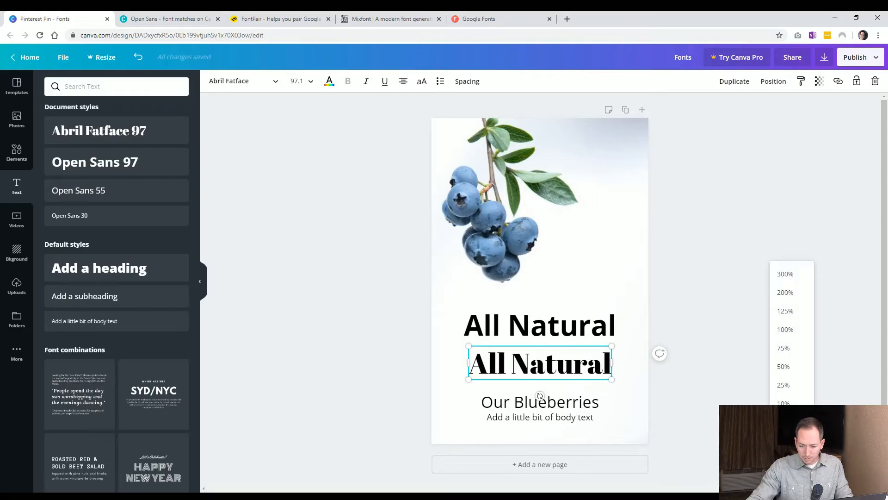
left_click(792, 329)
scroll(730, 335, "down", 4)
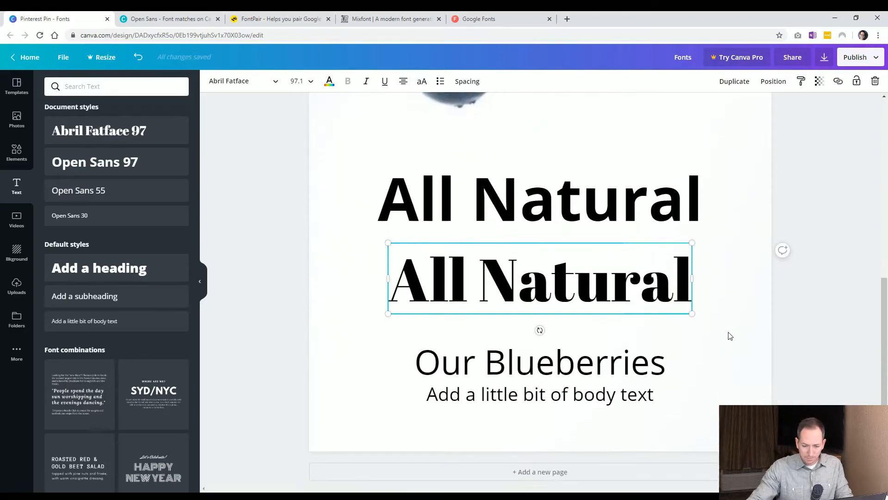
left_click(818, 227)
left_click(611, 210)
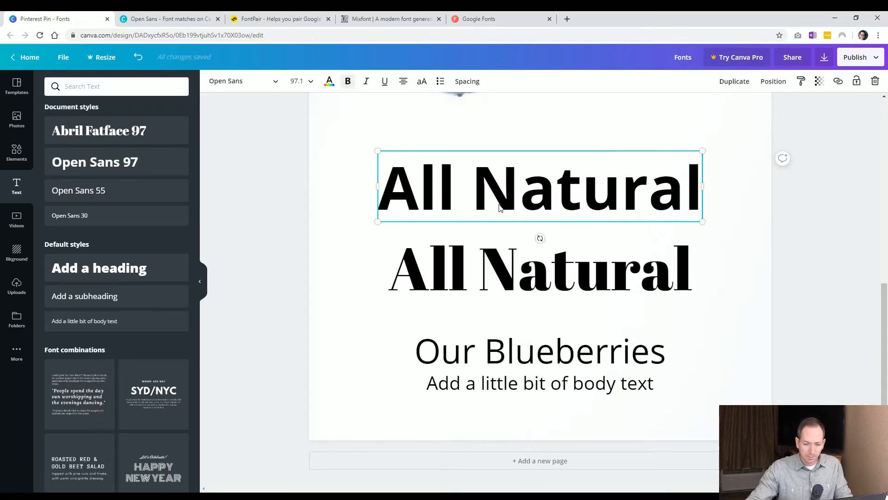
left_click(262, 204)
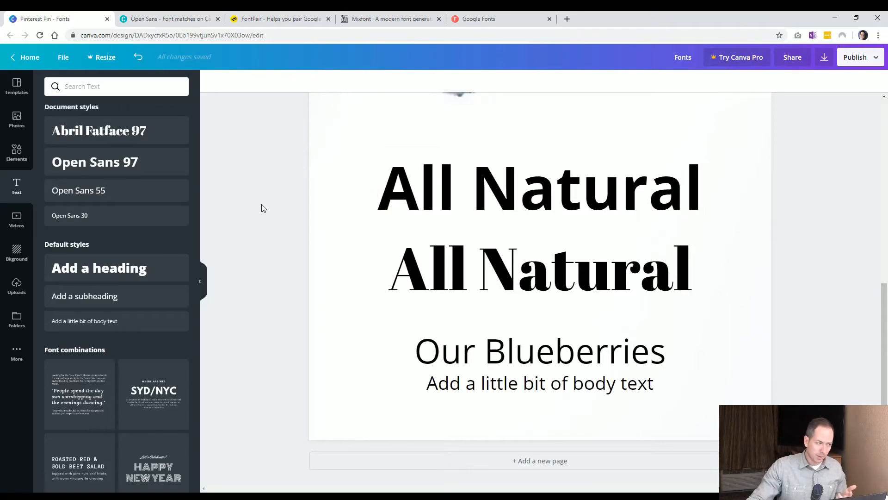
left_click(498, 347)
left_click_drag(499, 347, 498, 340)
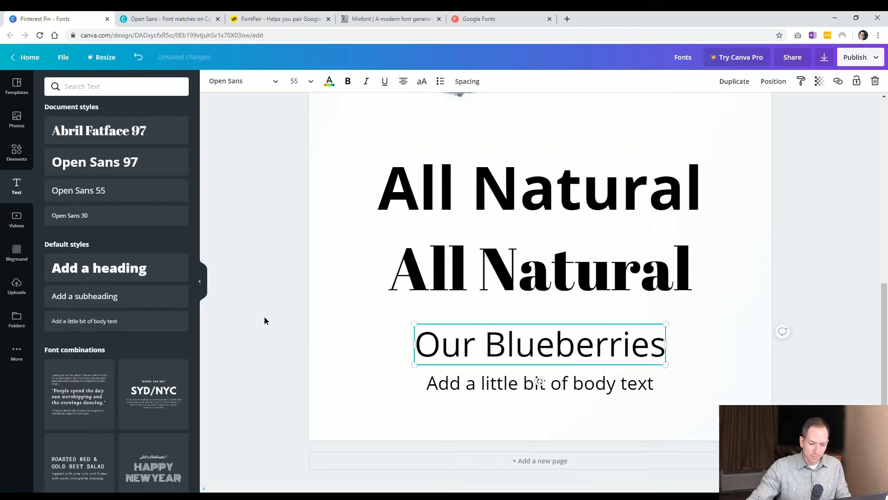
Change the "Our Blueberries" heading's font to AC Real Adult.
left_click(265, 320)
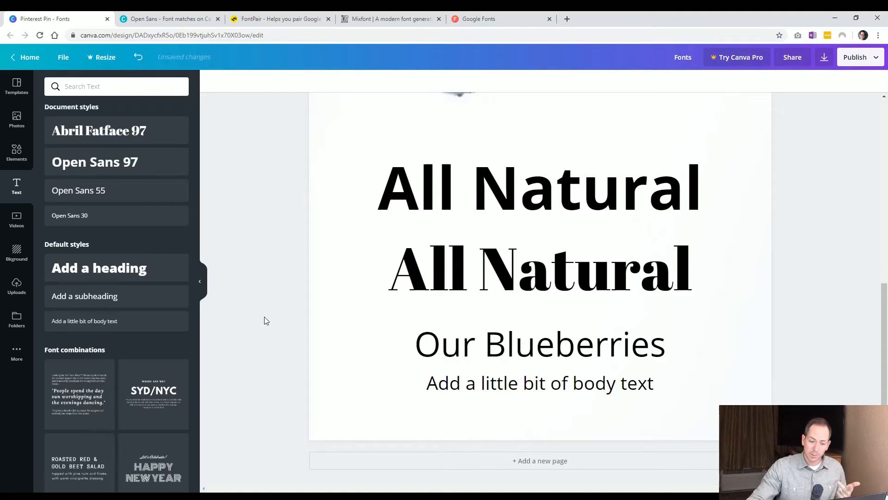
left_click(437, 348)
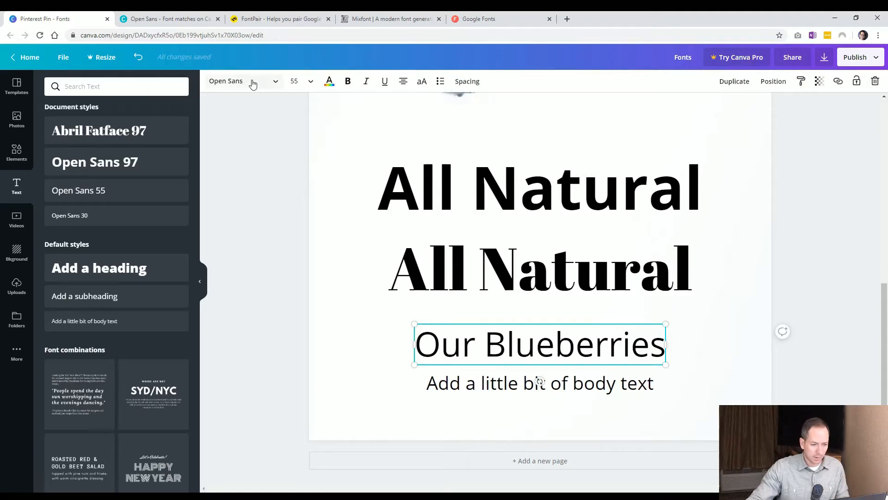
left_click(251, 84)
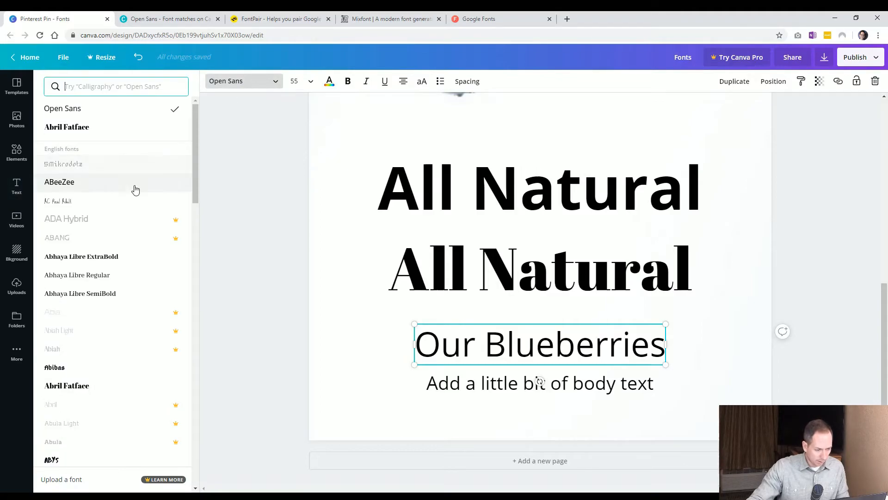
left_click(111, 201)
left_click(522, 354)
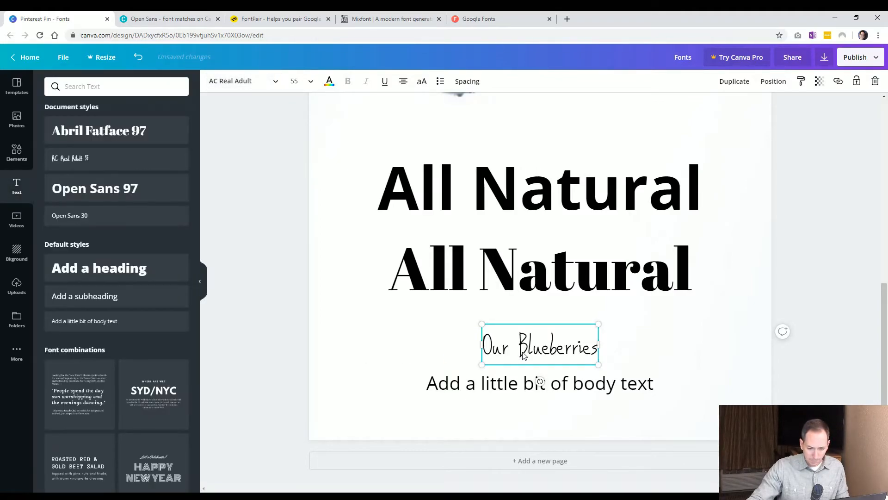
Enlarge the "Our Blueberries" heading and move the body text slightly down beneath it.
left_click_drag(598, 365, 629, 374)
left_click(293, 361)
left_click_drag(451, 384, 452, 402)
Select each heading in turn to compare the Open Sans, Abril Fatface and AC Real Adult fonts.
left_click(303, 296)
left_click(395, 199)
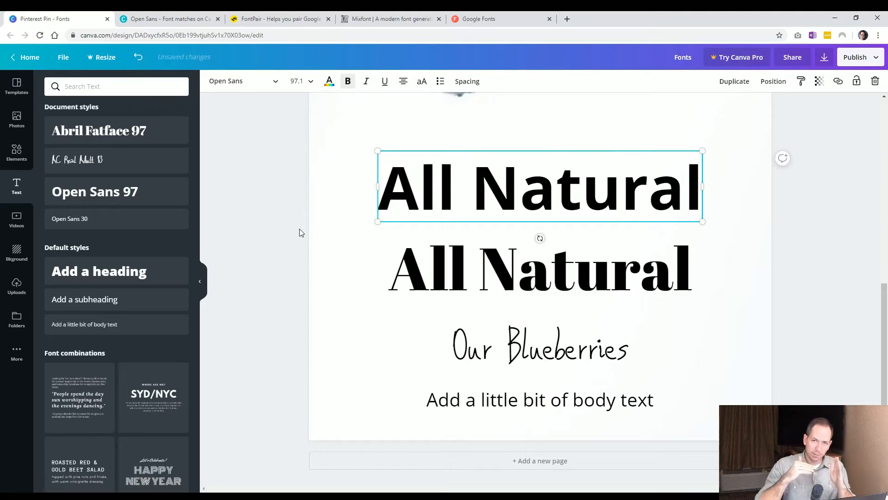
left_click(410, 287)
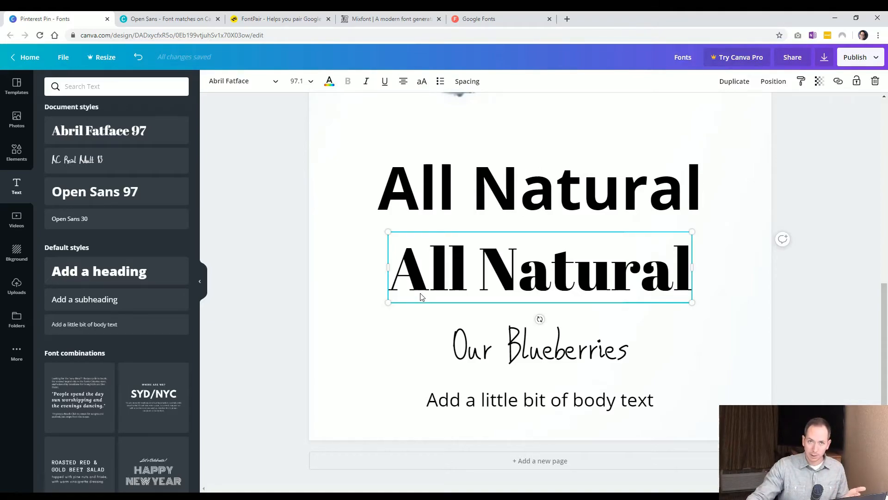
left_click(446, 211)
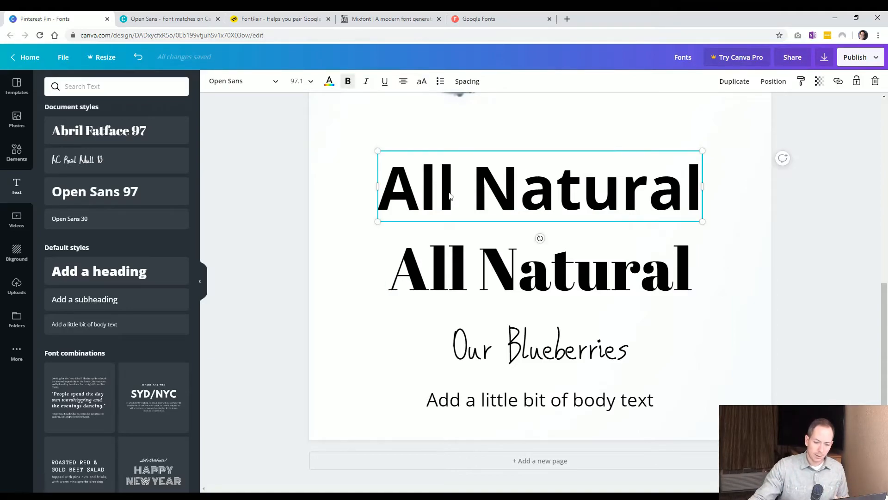
left_click(441, 286)
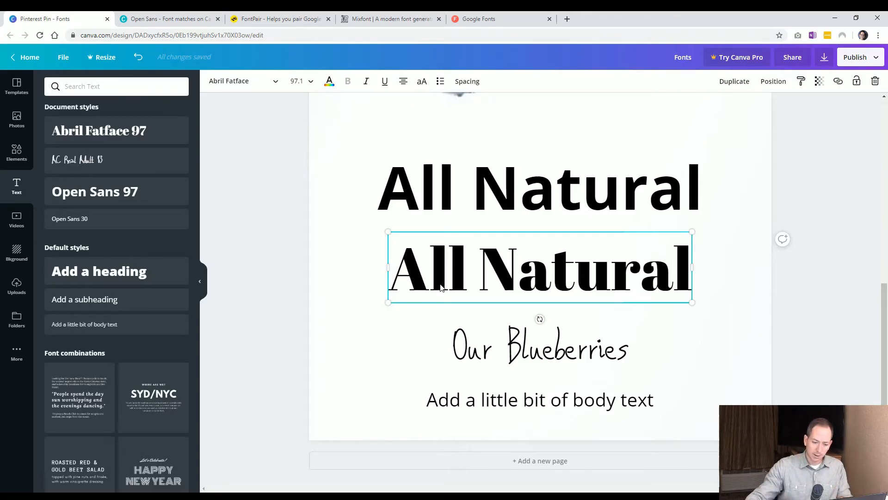
left_click(490, 346)
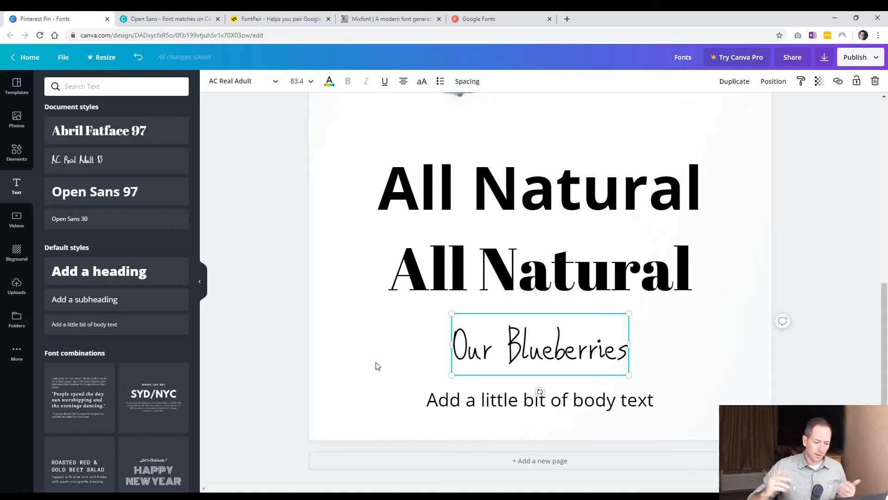
Add the Happy New Year font combination to the page, then delete both of its text boxes.
left_click(153, 470)
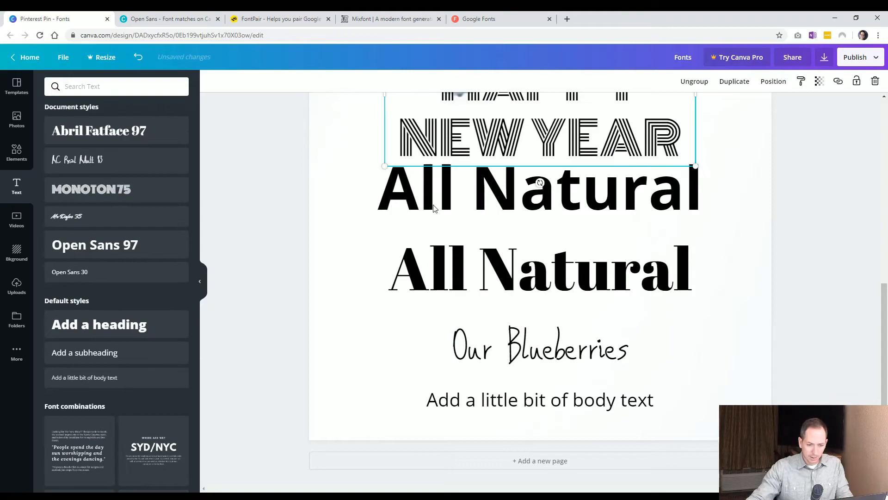
left_click(313, 245)
scroll(313, 245, "up", 4)
left_click_drag(498, 332, 650, 311)
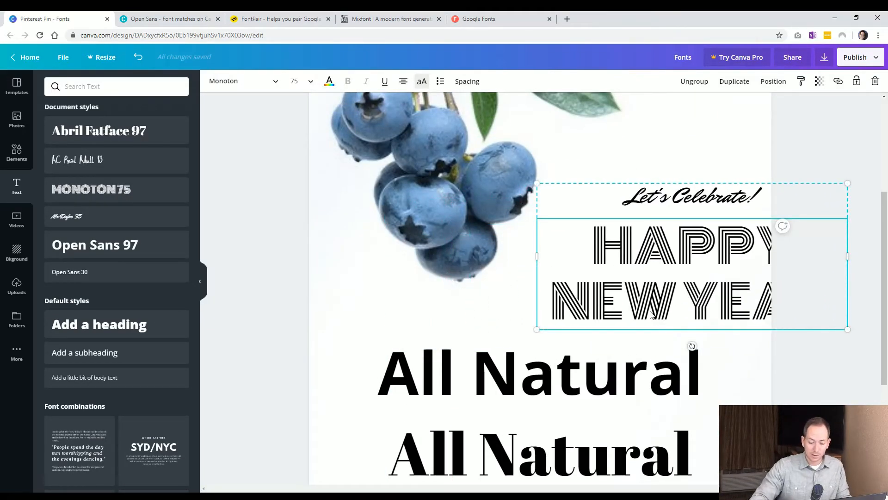
key("Delete")
left_click(684, 191)
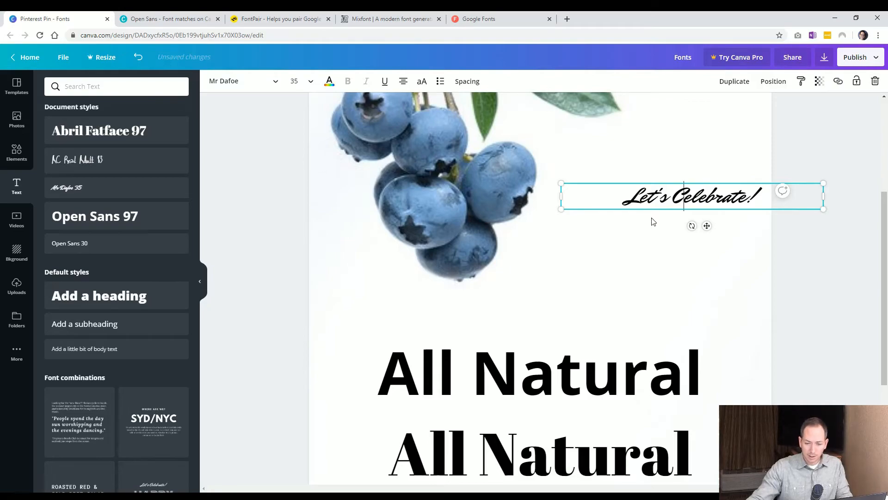
left_click(611, 243)
left_click(653, 192)
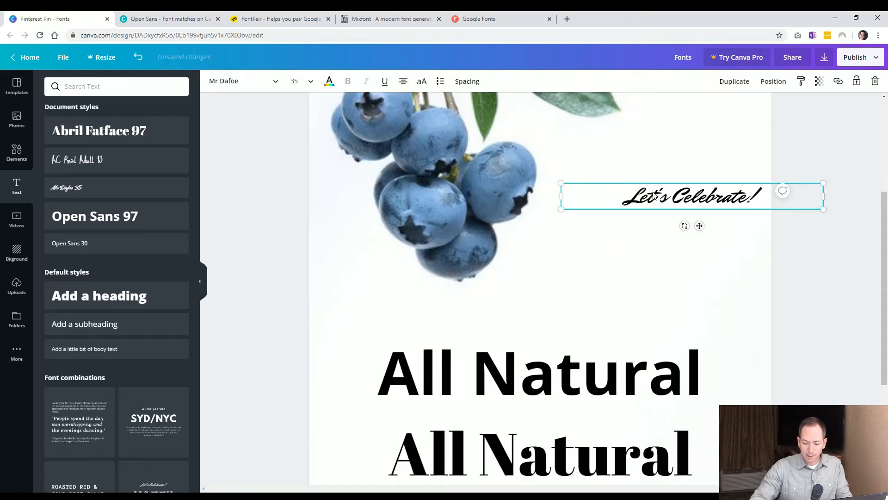
key("Delete")
scroll(319, 305, "down", 4)
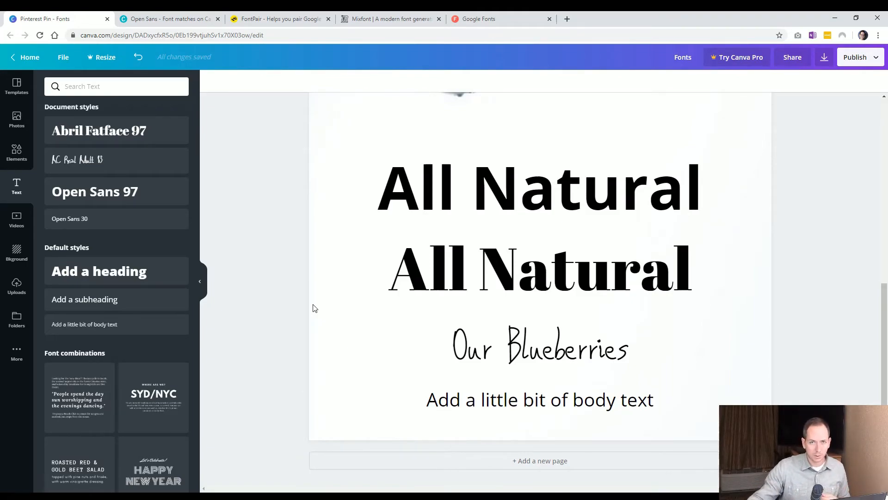
Undo all recent edits back to the original Open Sans headings and body text layout.
left_click(491, 214)
left_click(458, 276)
left_click(493, 355)
left_click(357, 347)
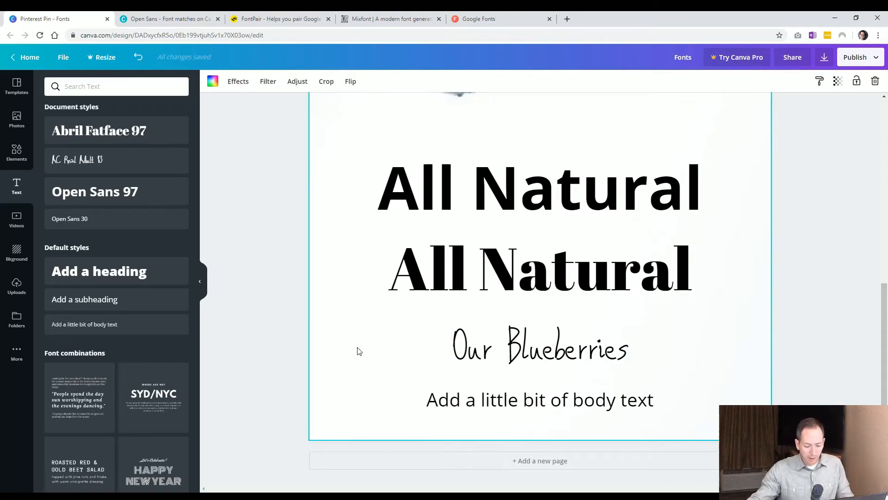
key("ctrl+z")
key("ctrl+z")
key("ctrl+z")
key("ctrl+z")
key("ctrl+z")
key("ctrl+z")
key("ctrl+z")
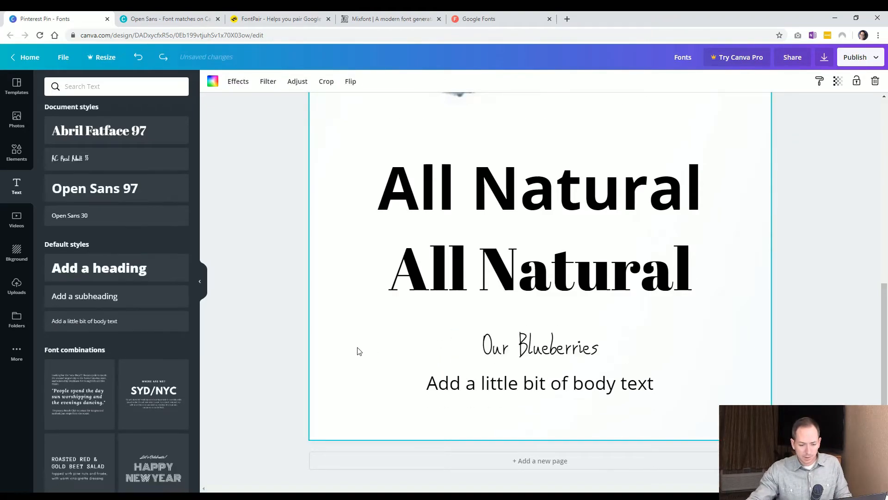
key("ctrl+z")
key("ctrl+z")
key("ctrl+z")
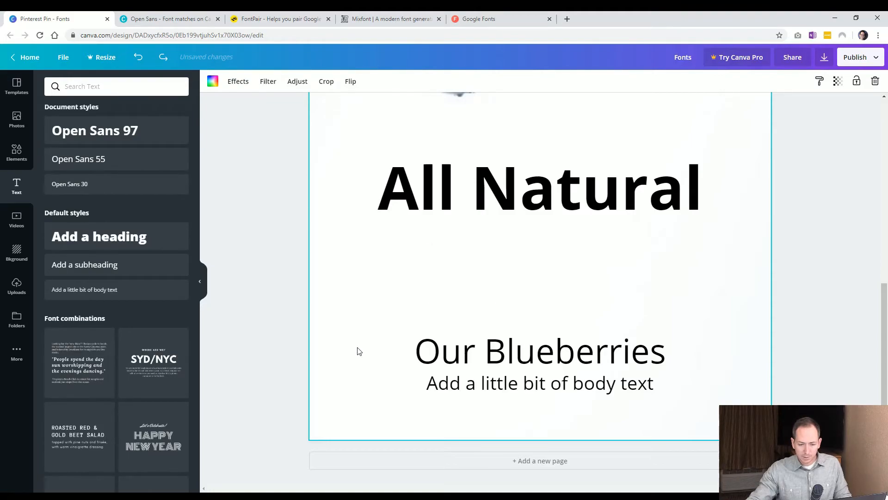
Switch to the FontPair tab.
left_click(256, 95)
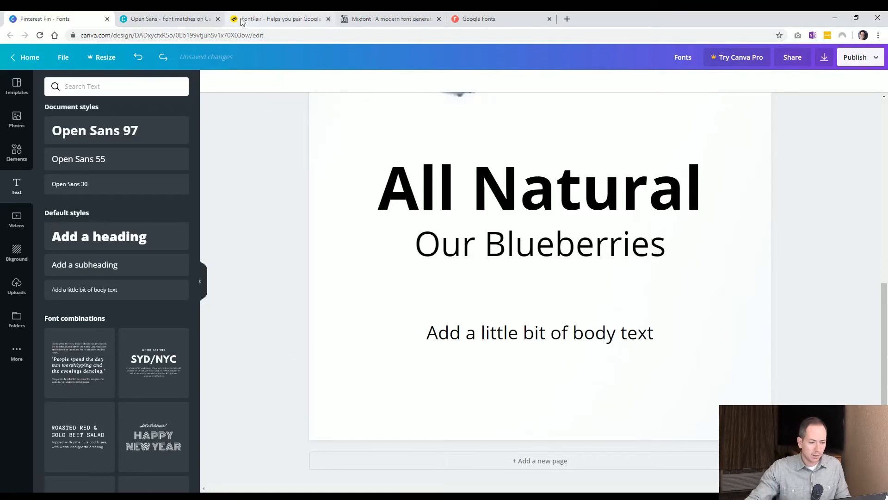
left_click(252, 19)
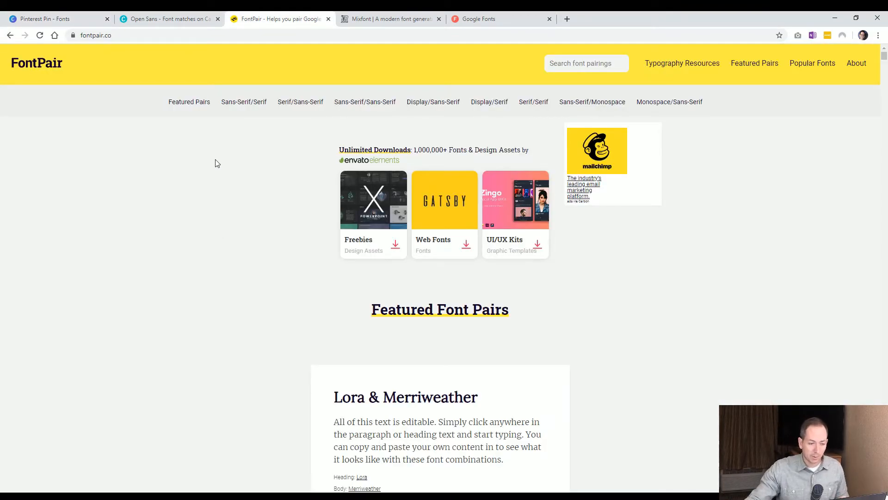
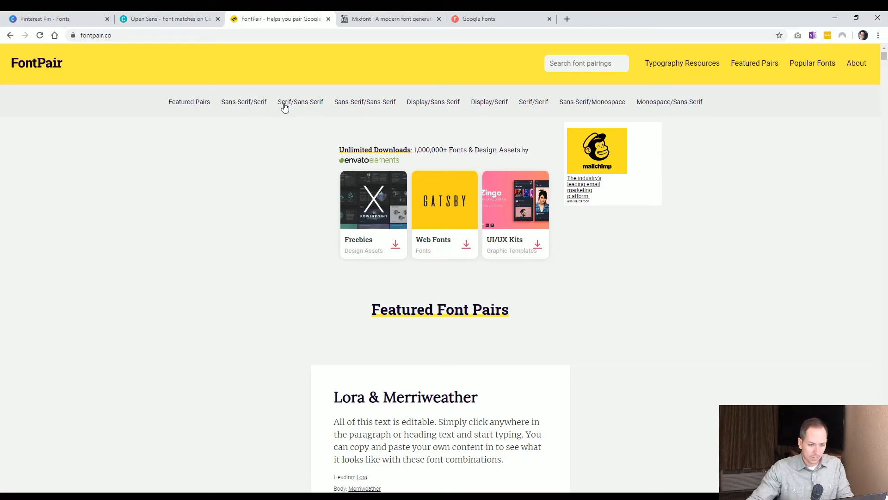
Browse the Serif/Sans-Serif font pairs on FontPair, selecting sample headings and body text to compare them.
left_click(307, 102)
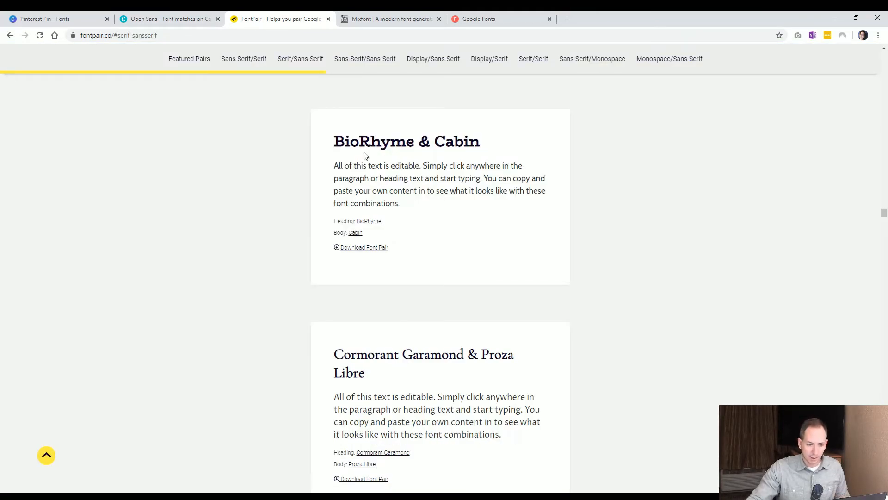
left_click_drag(337, 142, 480, 142)
left_click_drag(371, 165, 437, 166)
left_click_drag(345, 142, 406, 142)
left_click(464, 245)
scroll(464, 251, "down", 1)
scroll(464, 251, "up", 1)
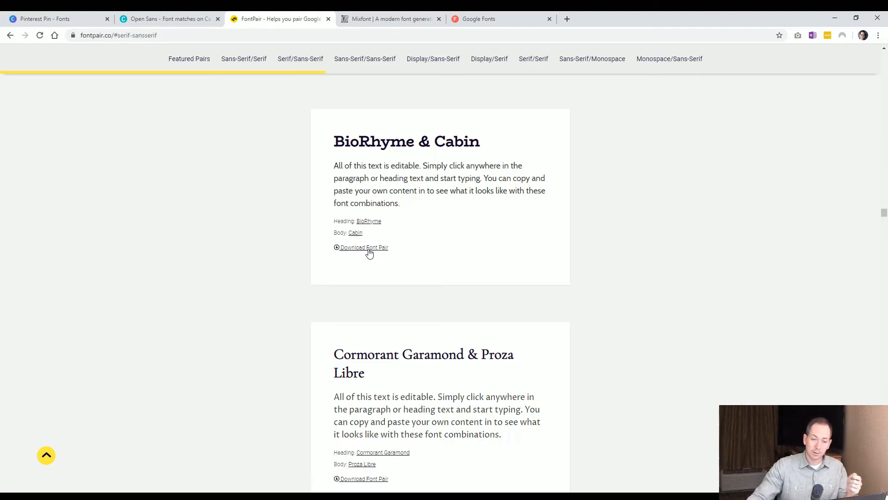
scroll(272, 272, "down", 3)
left_click_drag(351, 230, 508, 231)
left_click(456, 246)
scroll(450, 262, "down", 4)
left_click_drag(342, 216, 454, 217)
left_click(432, 263)
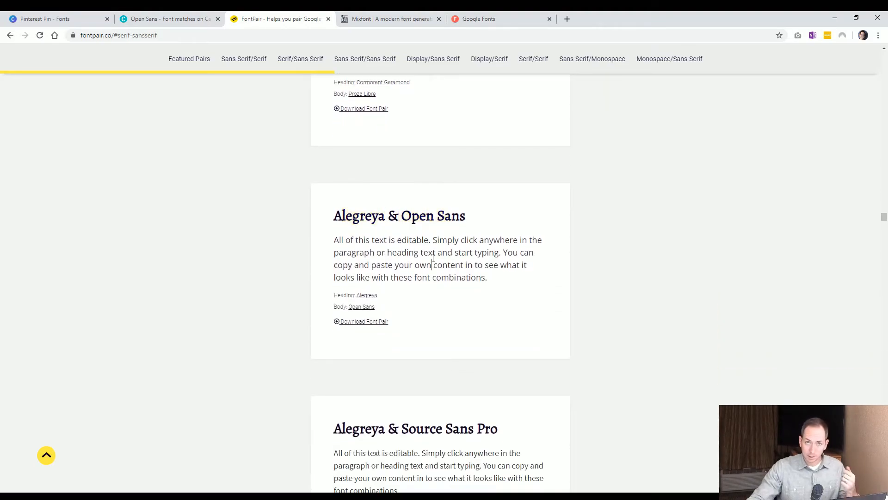
Browse the Featured Pairs and Sans-Serif/Sans-Serif categories of font pairings.
scroll(417, 259, "down", 1)
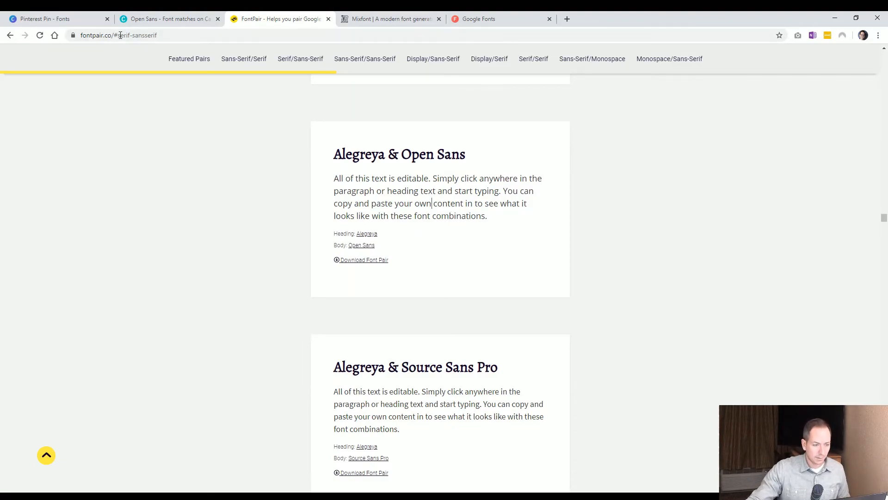
left_click(201, 66)
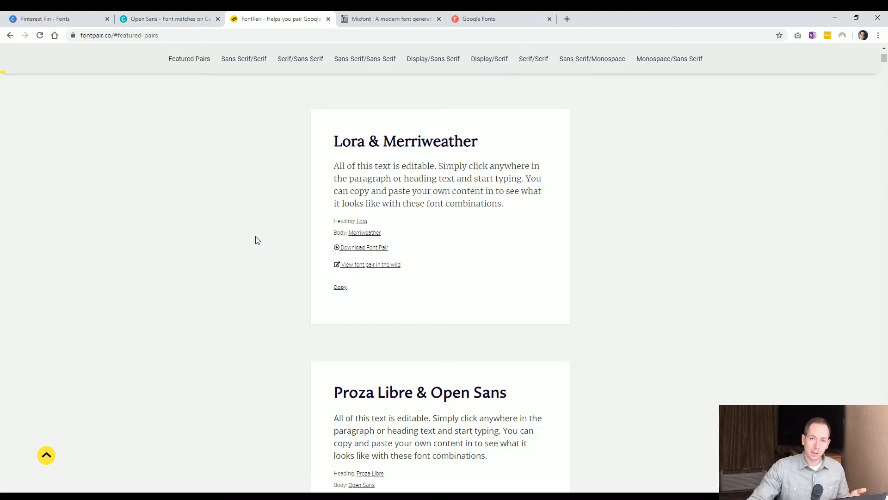
scroll(257, 239, "down", 1)
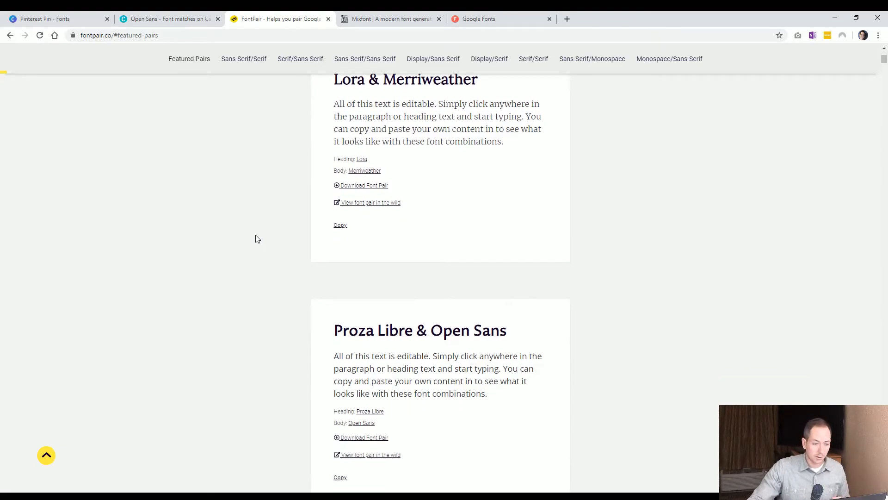
scroll(317, 132, "up", 1)
left_click(368, 60)
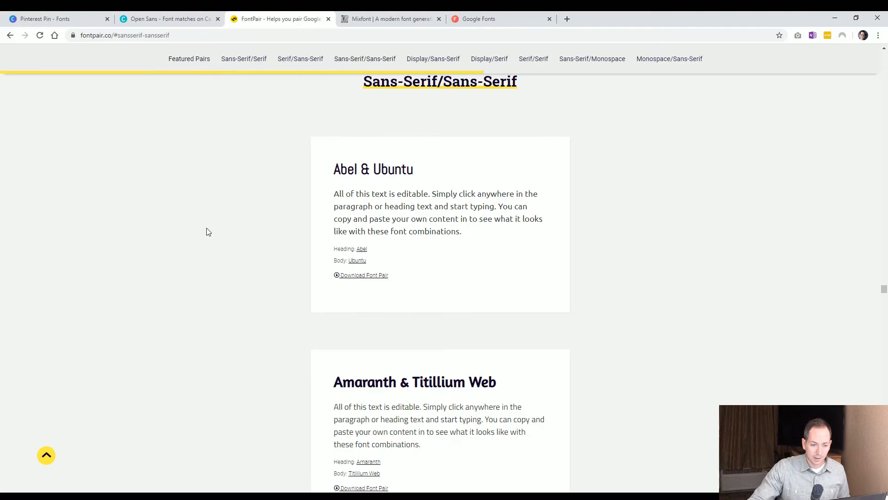
scroll(341, 256, "down", 4)
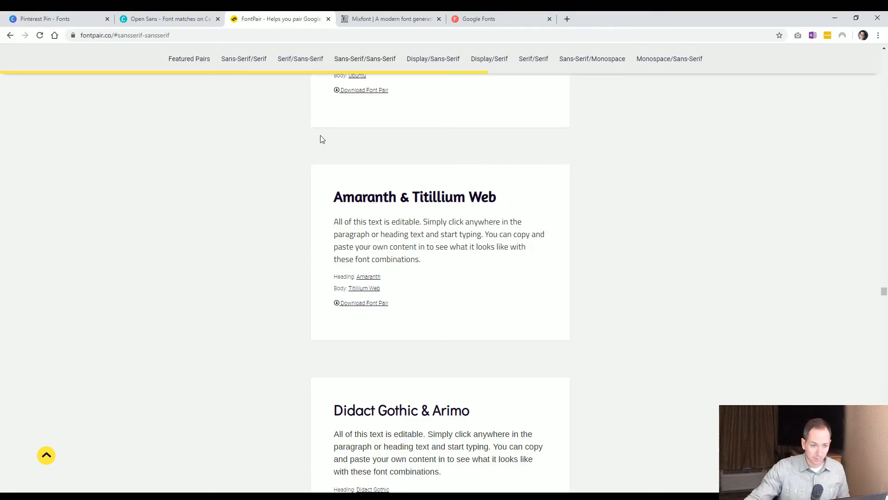
Switch to the Mixfont tab, start the font generator and generate several random font pairings.
left_click(379, 19)
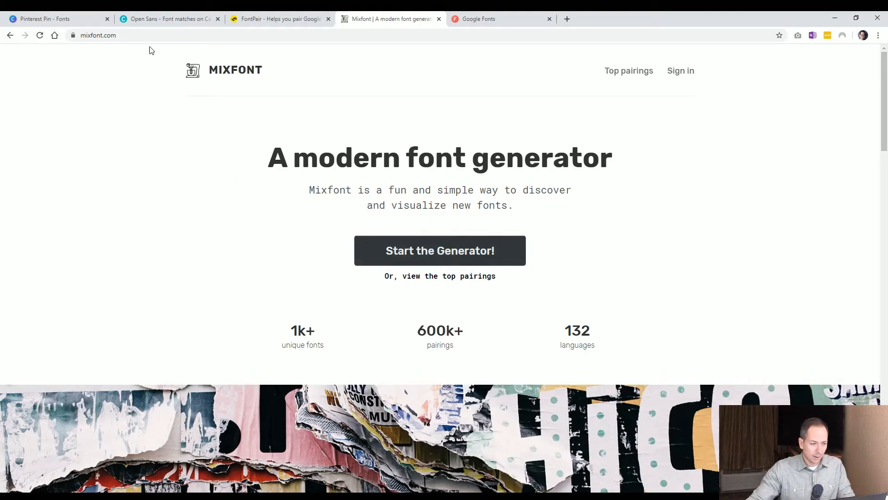
left_click(422, 259)
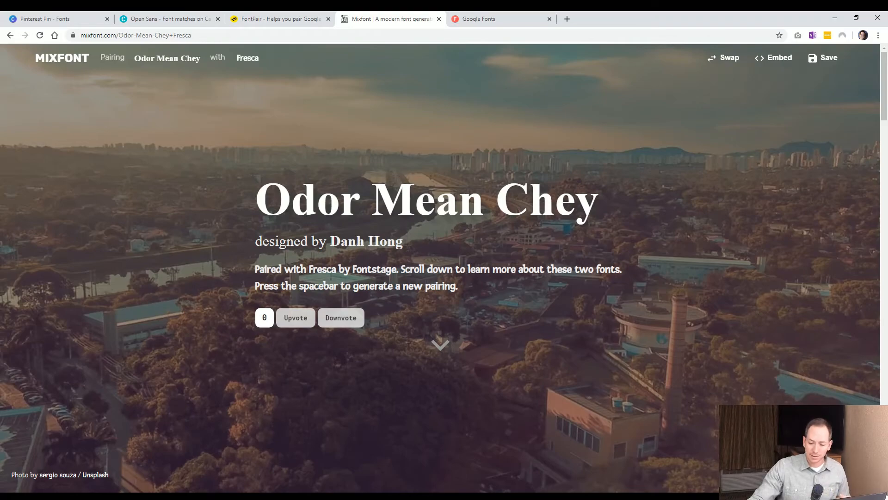
key("space")
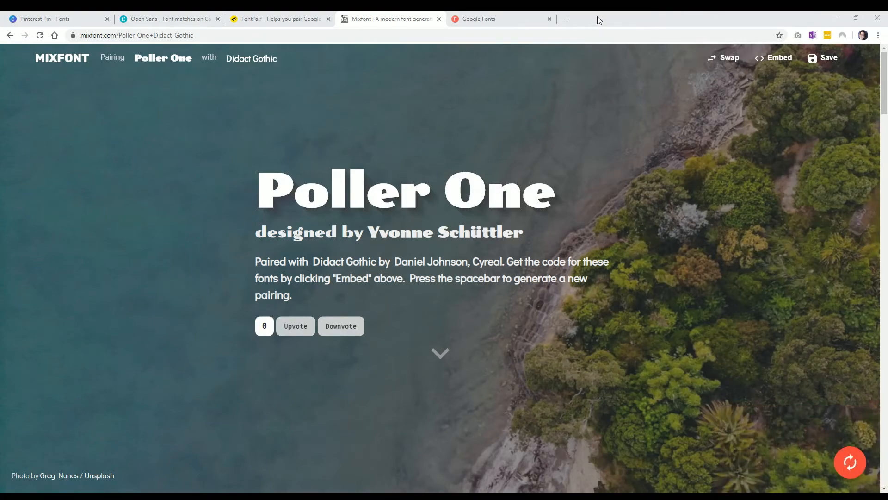
left_click(853, 467)
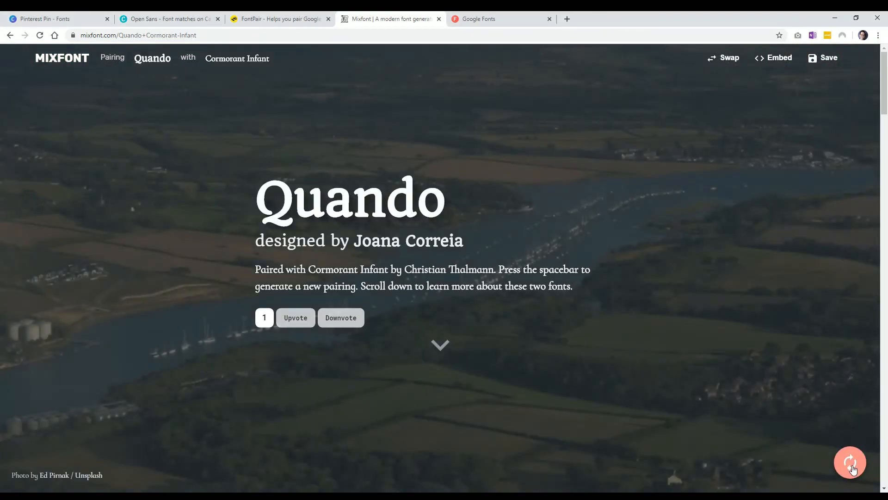
left_click(852, 464)
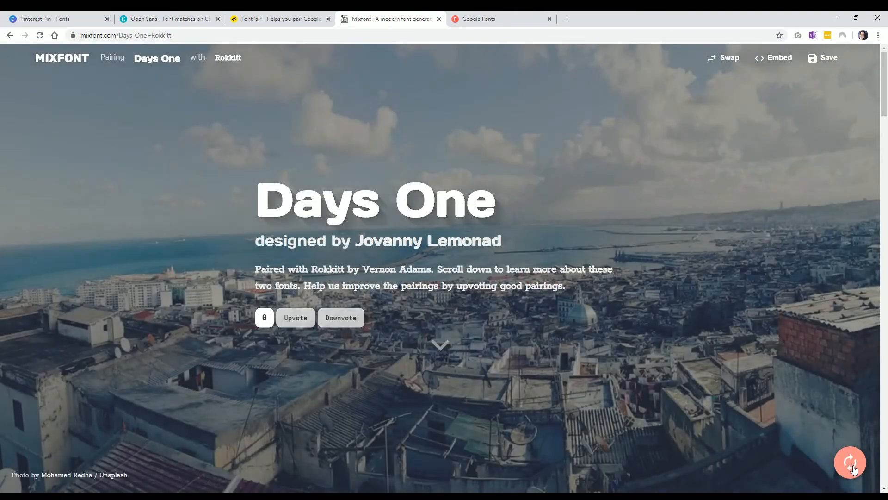
left_click(854, 468)
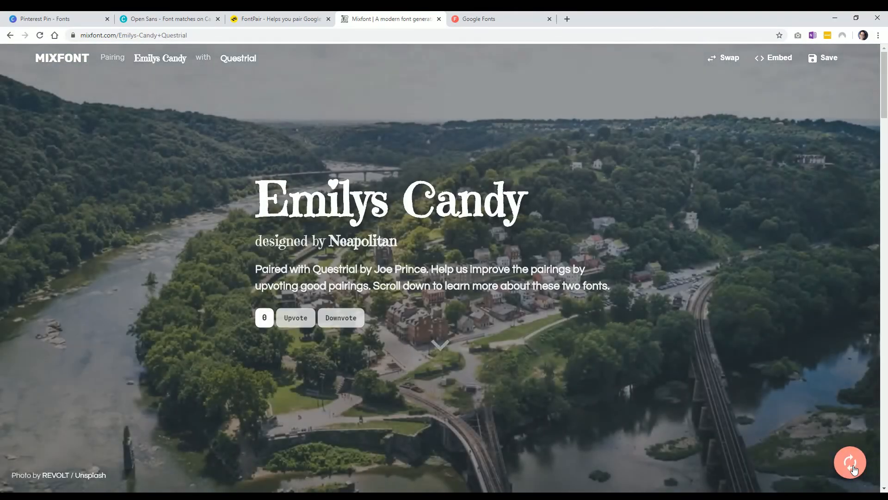
left_click(854, 468)
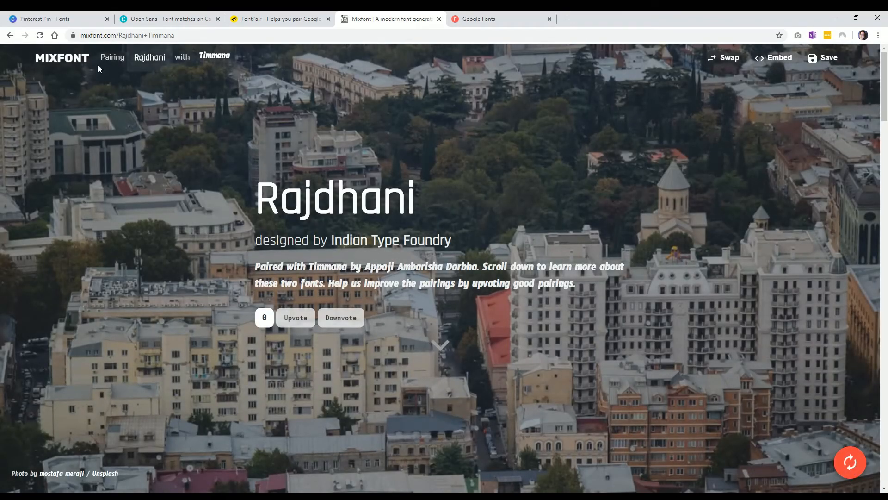
Lock Rajdhani as the heading font and generate new body-font pairings for it.
left_click(162, 58)
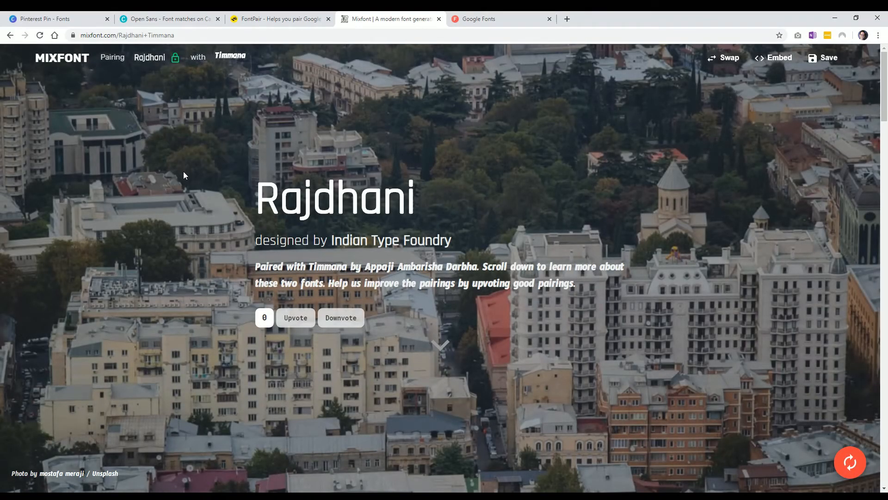
left_click(853, 478)
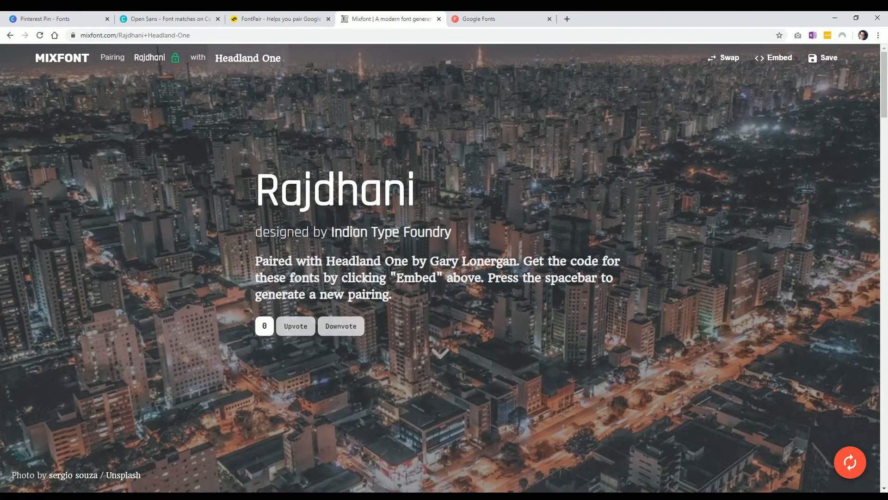
left_click(850, 464)
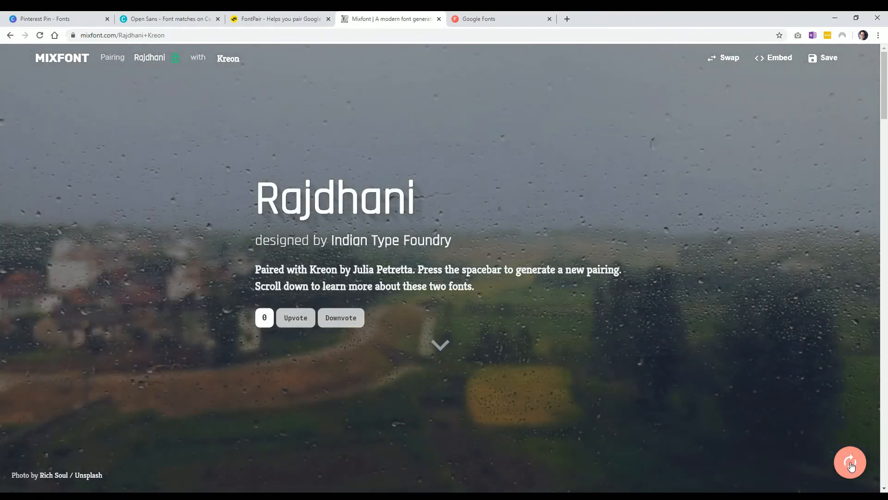
left_click(850, 463)
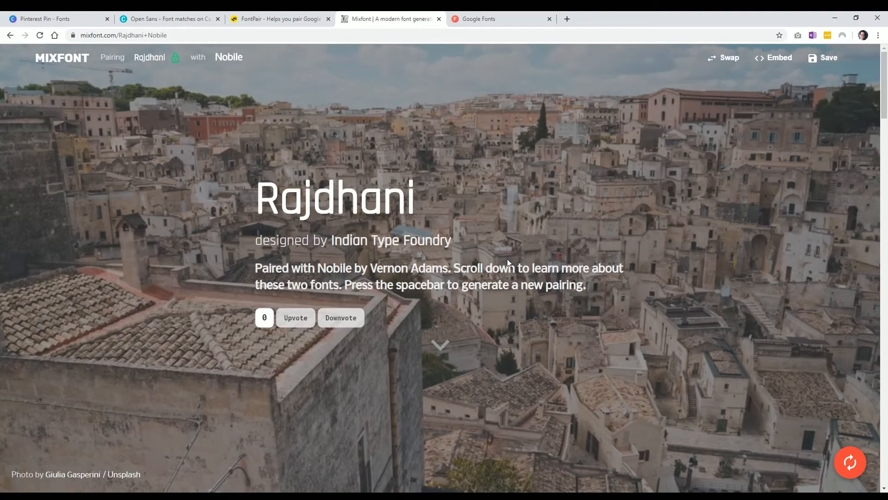
Read the Rajdhani and Nobile descriptions and sample layouts, then generate another pairing for Rajdhani.
scroll(451, 260, "down", 7)
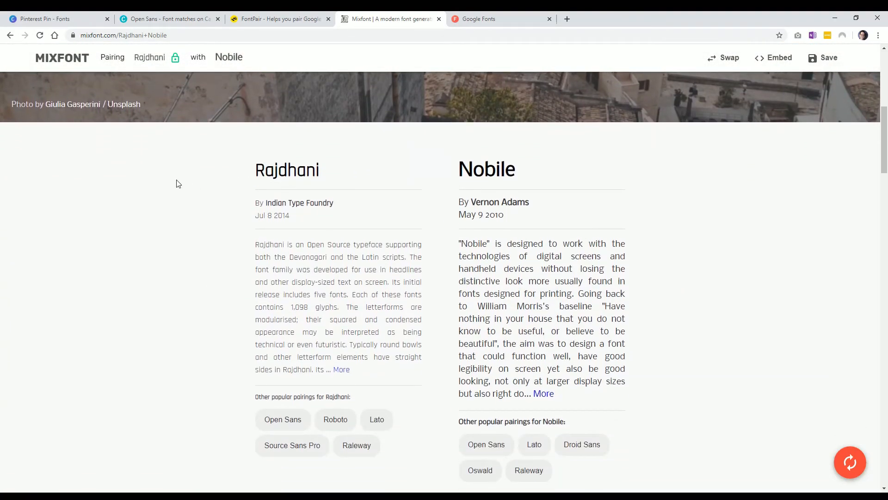
left_click_drag(179, 182, 326, 175)
left_click_drag(380, 201, 331, 257)
left_click_drag(534, 306, 311, 250)
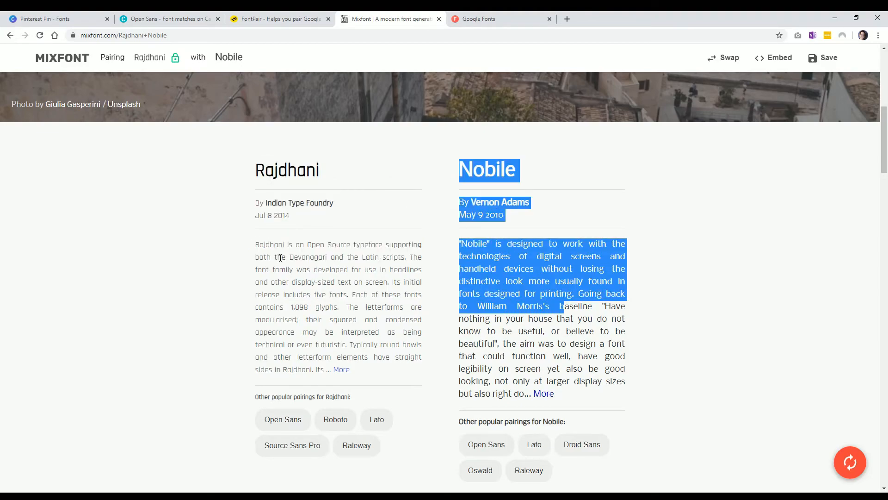
left_click(331, 245)
scroll(259, 296, "down", 8)
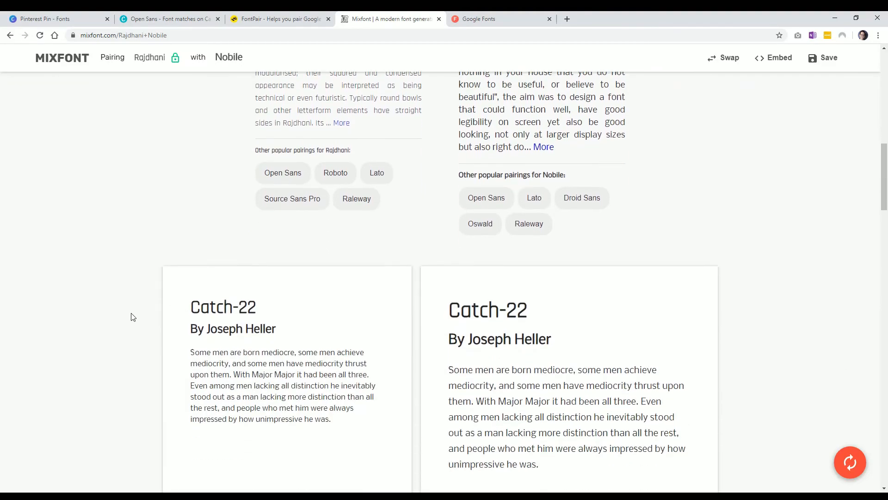
scroll(137, 264, "down", 12)
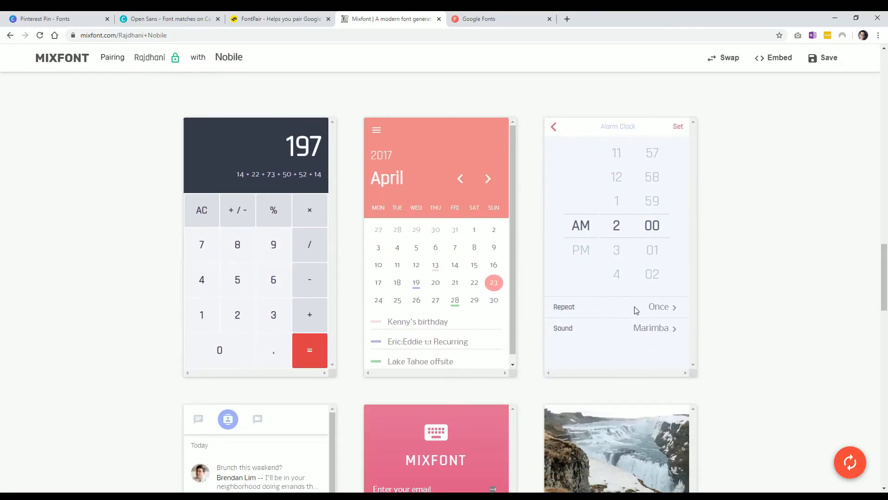
scroll(458, 340, "down", 1)
scroll(455, 355, "up", 1)
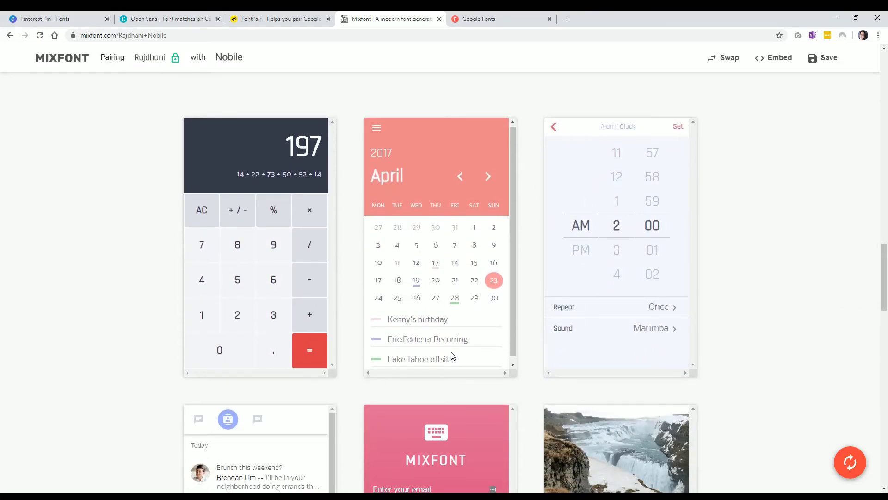
scroll(587, 311, "down", 4)
scroll(690, 343, "up", 20)
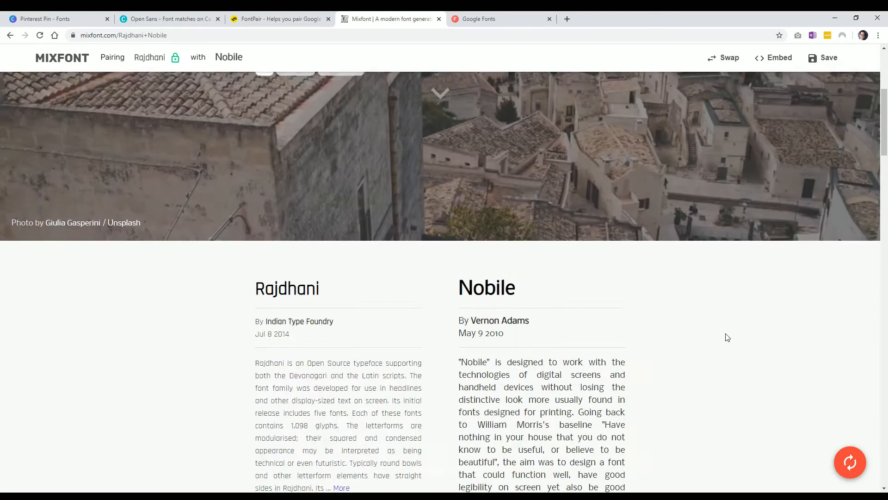
left_click(850, 461)
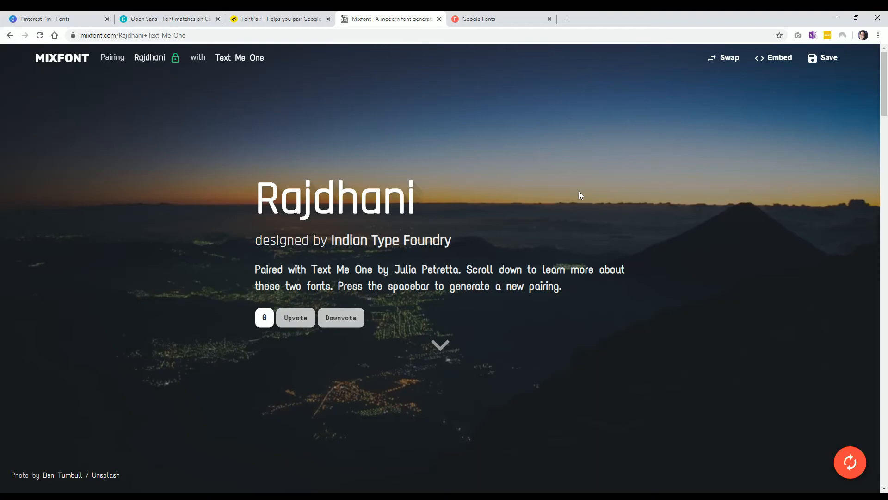
Switch back to the Canva design tab.
left_click(74, 21)
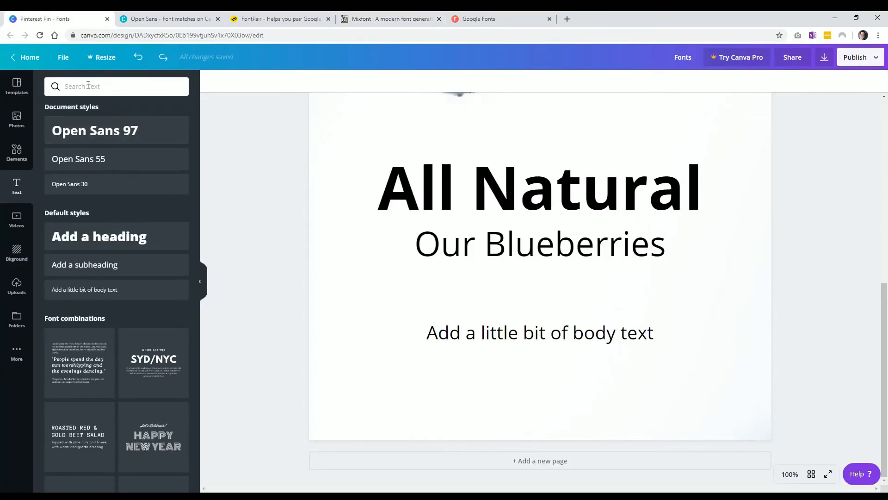
left_click(96, 86)
type("ra")
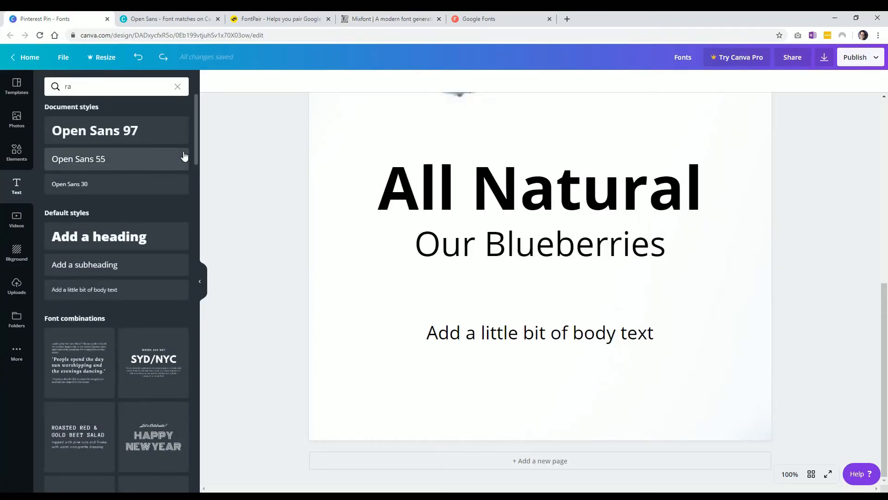
key("BackSpace")
key("BackSpace")
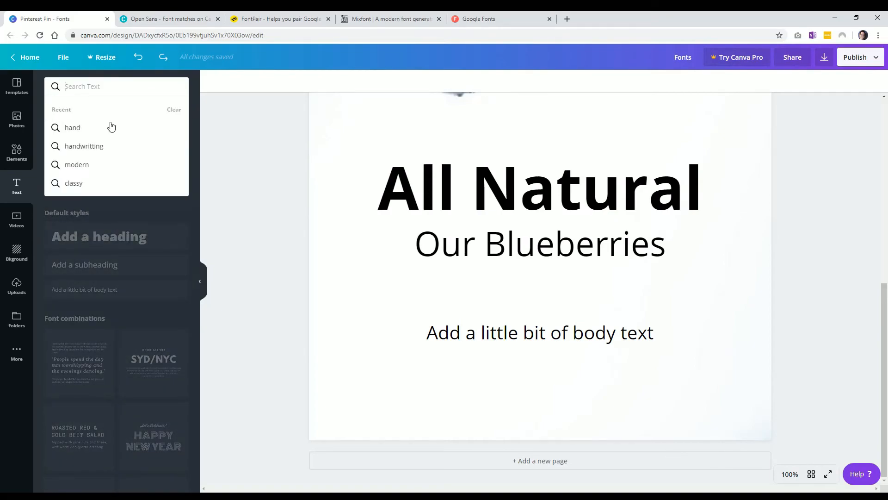
Change the All Natural heading's font to Rajdhani Bold.
left_click(405, 171)
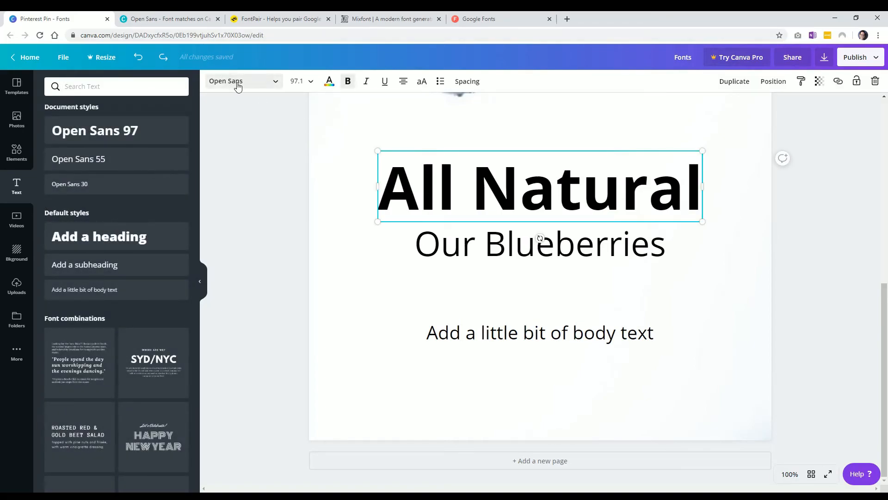
left_click(242, 82)
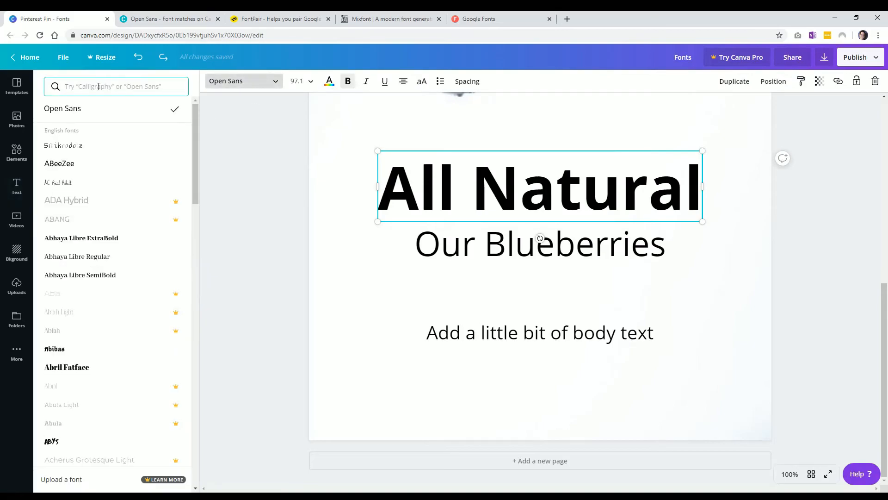
left_click(460, 191)
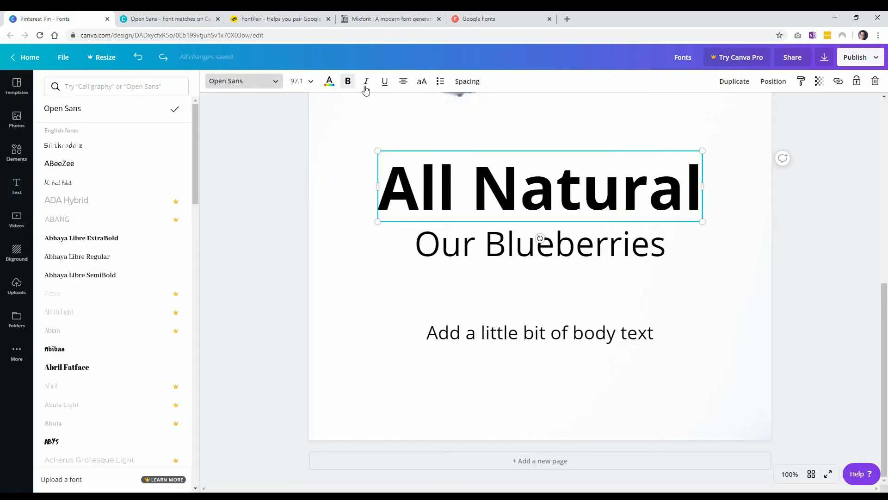
left_click(237, 82)
left_click(238, 82)
type("ra")
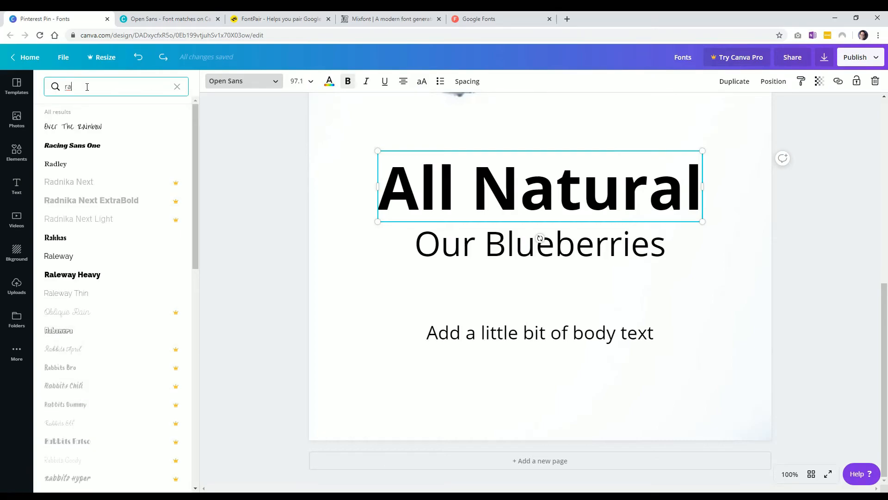
type("j")
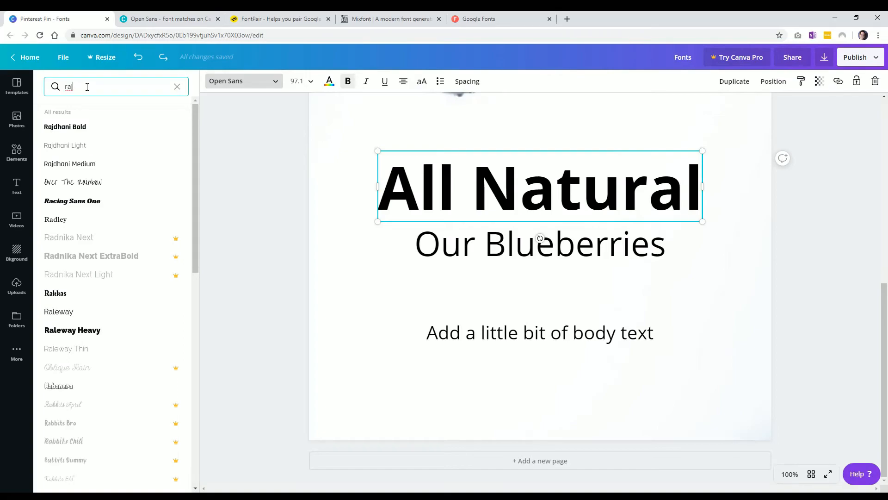
left_click(83, 129)
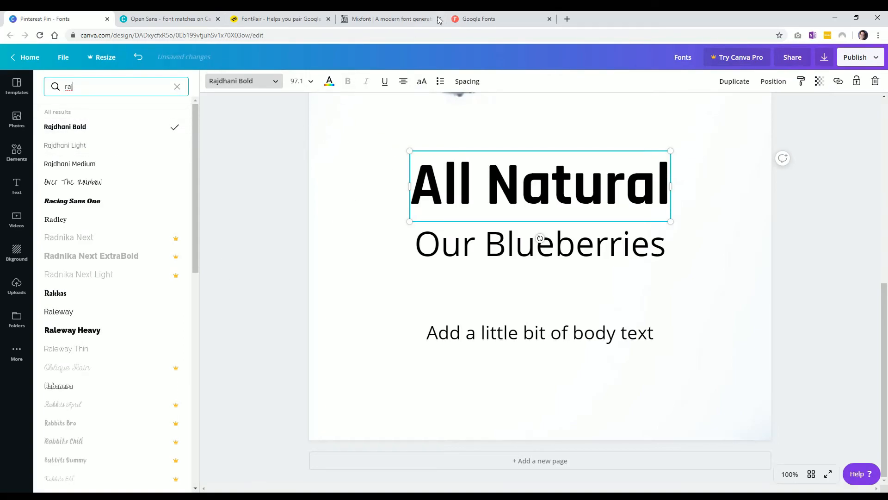
Switch back to the Mixfont tab.
left_click(479, 21)
left_click(391, 19)
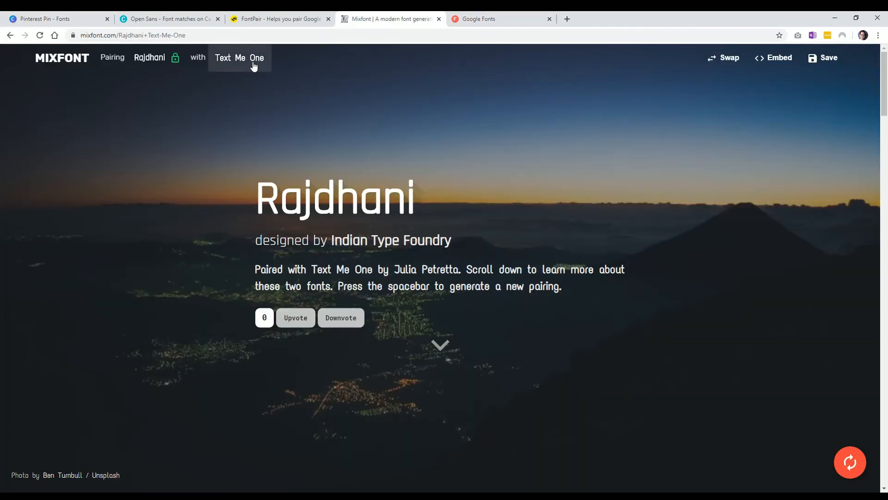
Generate a series of new font pairings for Rajdhani on Mixfont, stopping at Allerta.
left_click(849, 462)
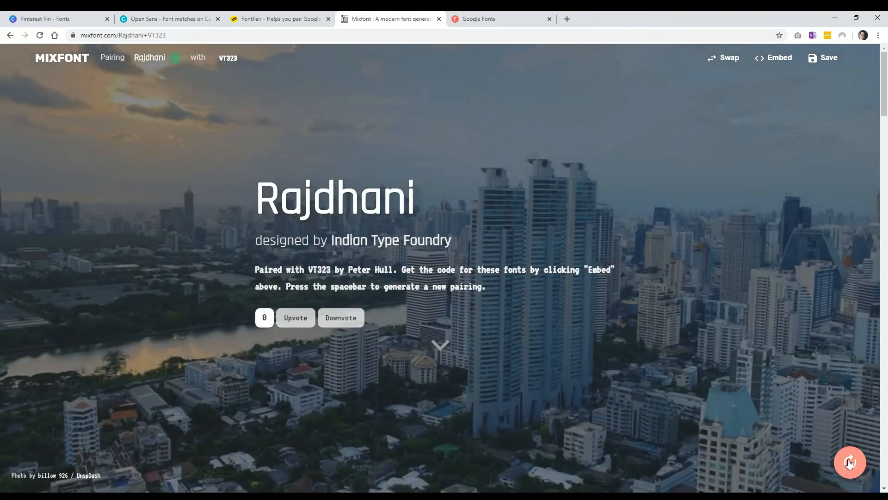
left_click(849, 462)
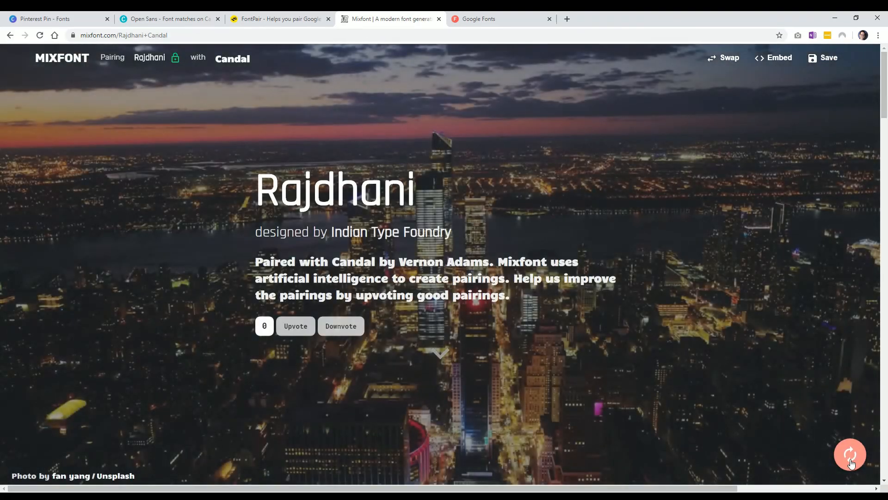
left_click(851, 463)
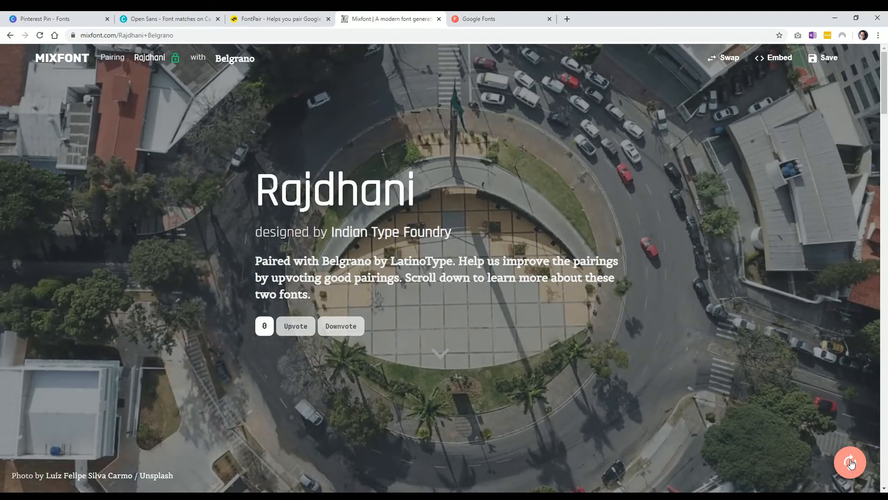
left_click(853, 463)
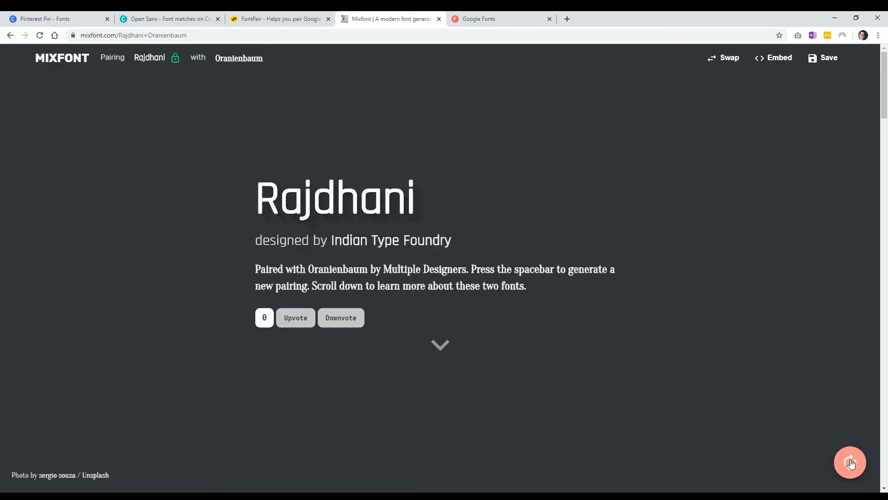
left_click(851, 463)
left_click(852, 463)
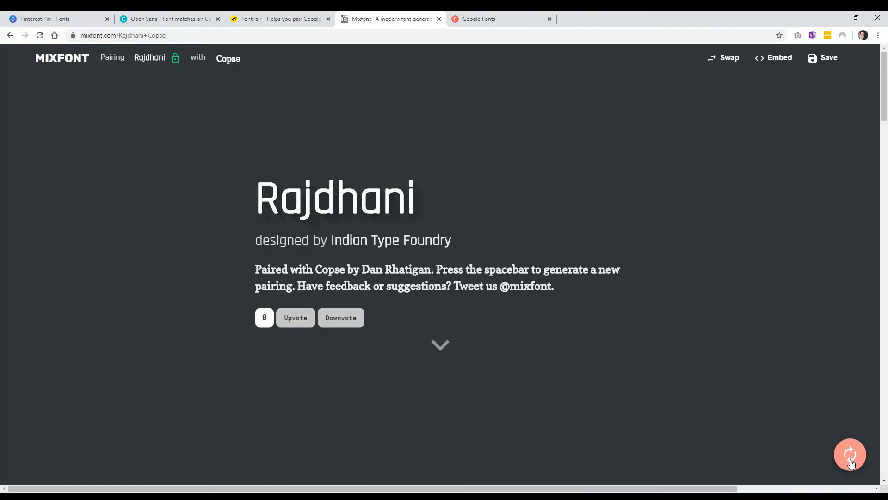
left_click(851, 463)
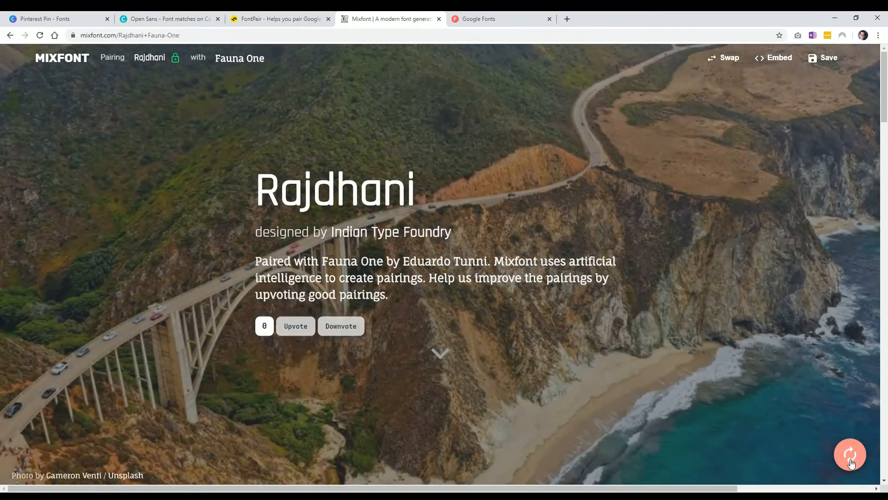
left_click(851, 462)
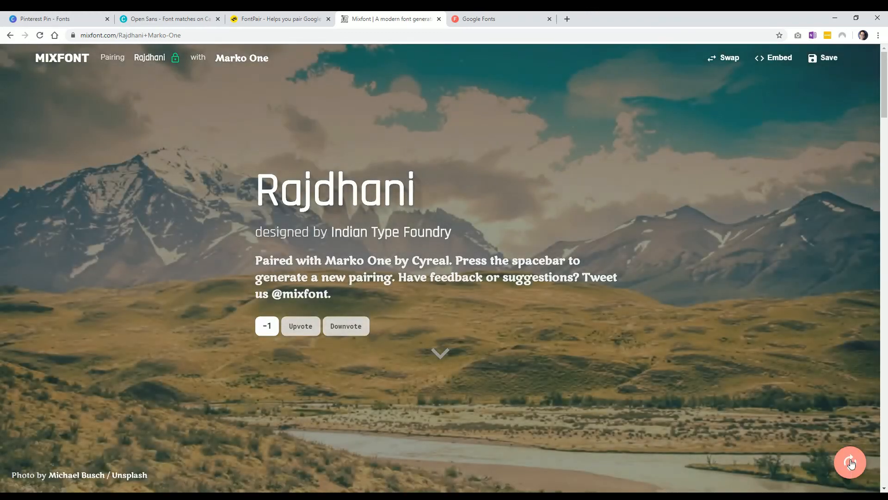
left_click(851, 462)
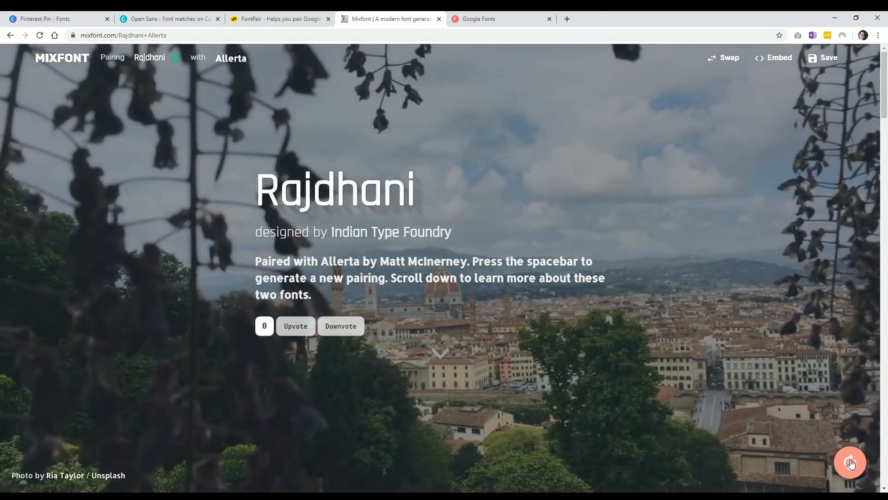
Select the Our Blueberries subheading in the Canva design and search the font list for Allerta.
left_click(51, 19)
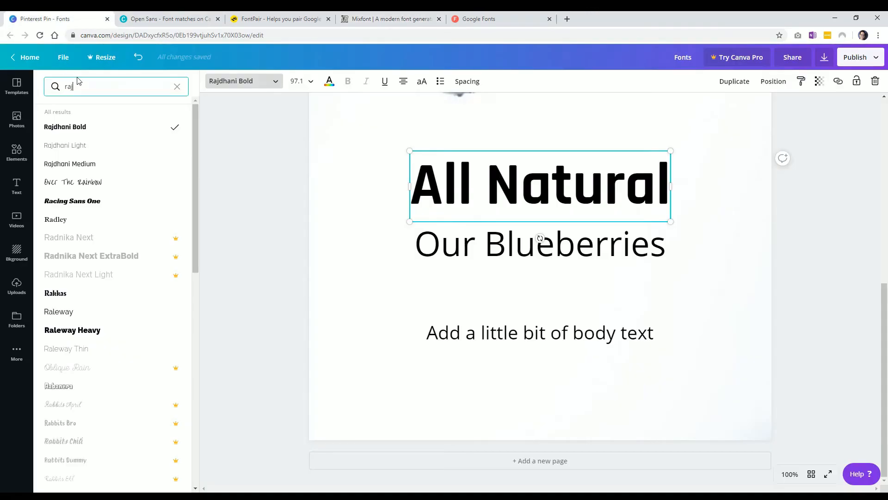
left_click(540, 238)
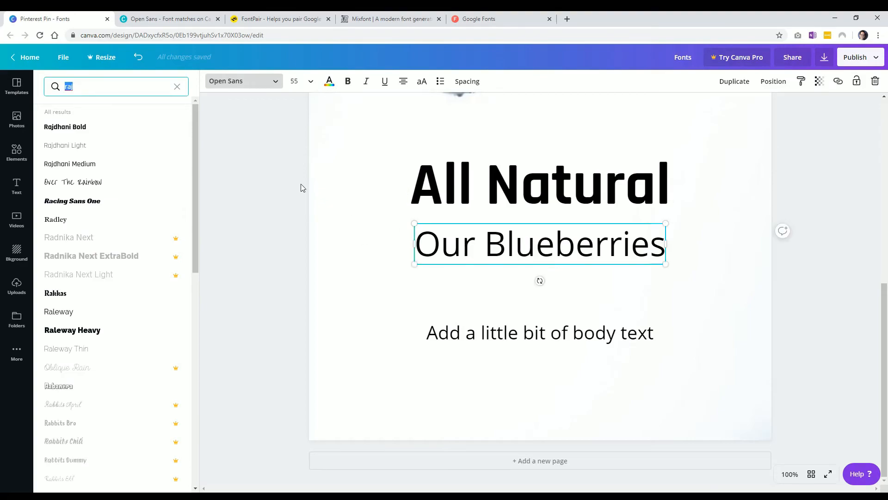
type("al")
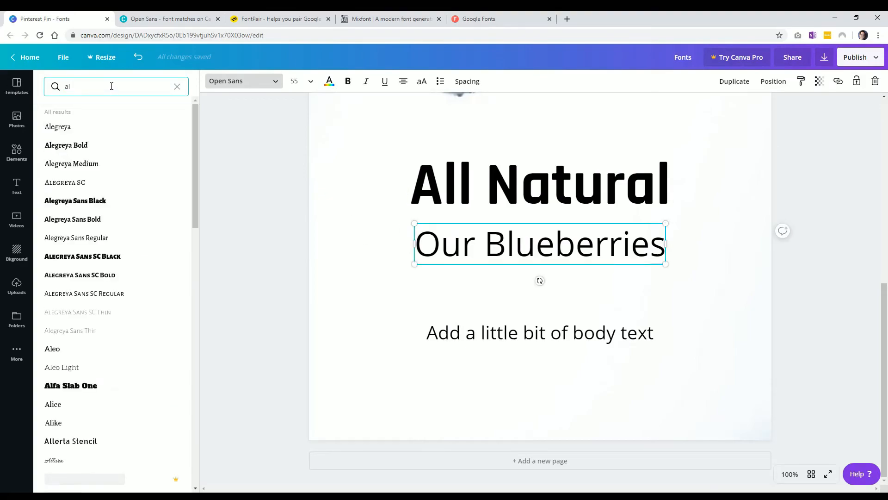
type("l")
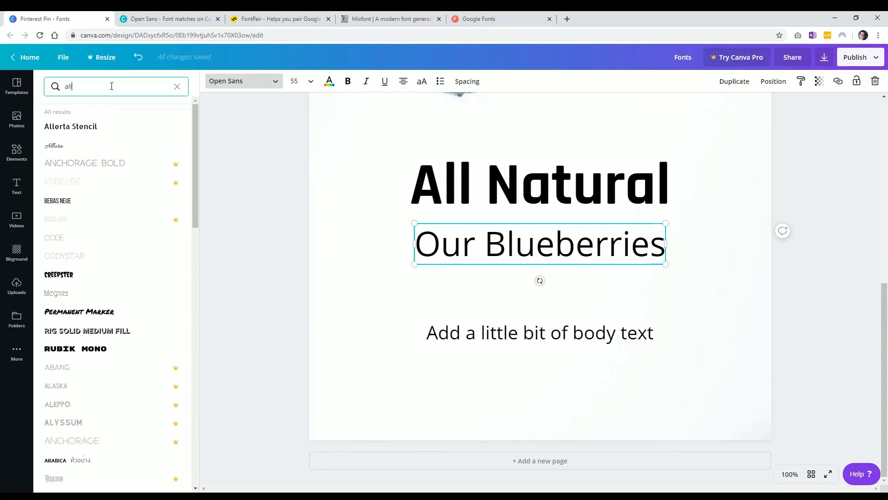
type("erta")
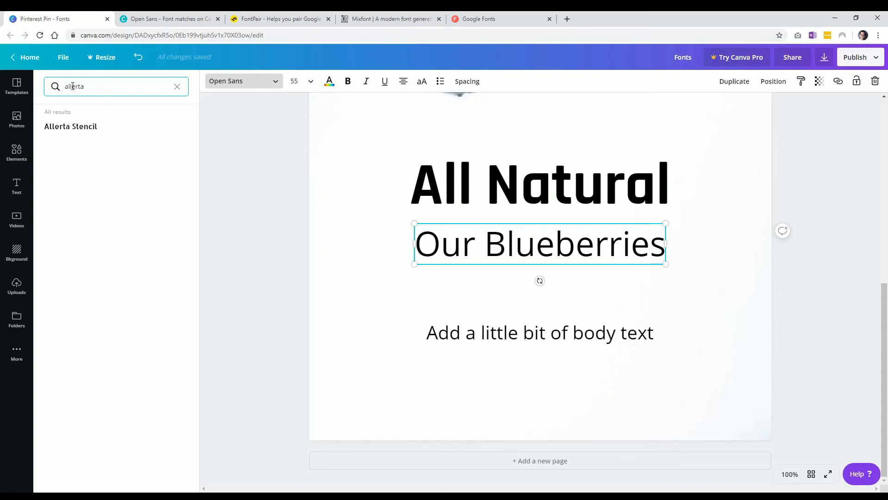
key("BackSpace")
Generate another font pairing for Rajdhani on Mixfont.
left_click(518, 19)
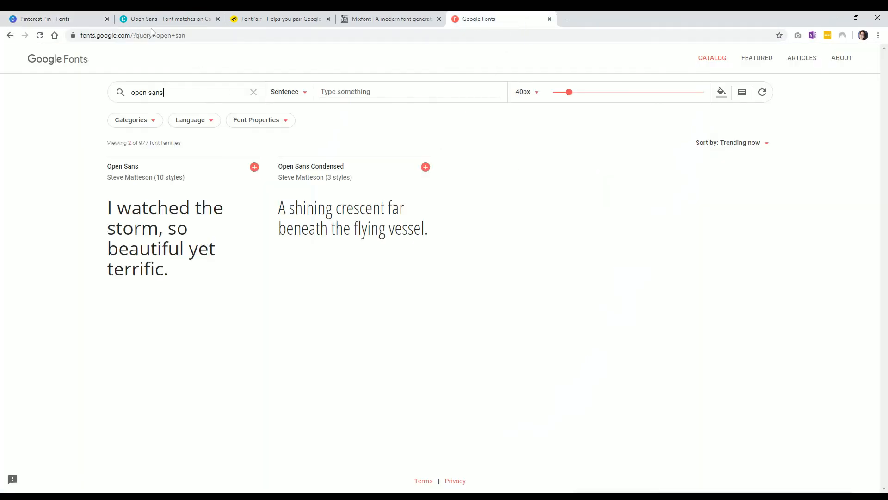
left_click(385, 19)
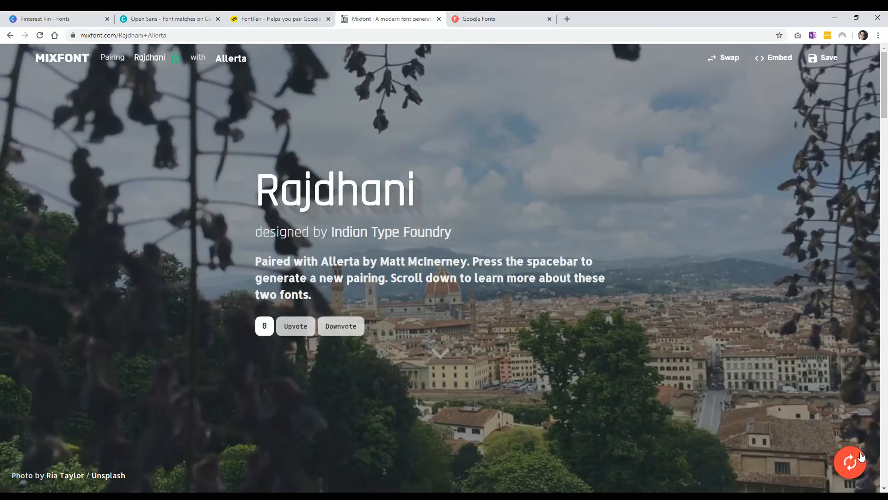
left_click(852, 462)
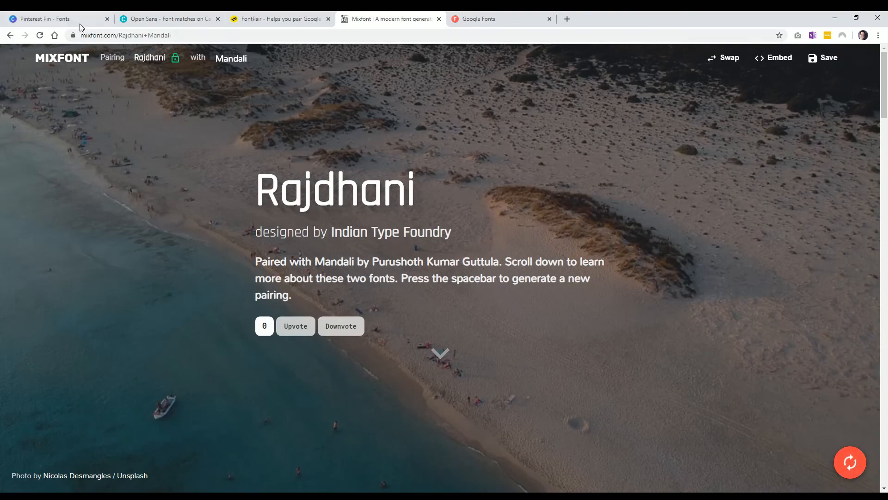
left_click(51, 19)
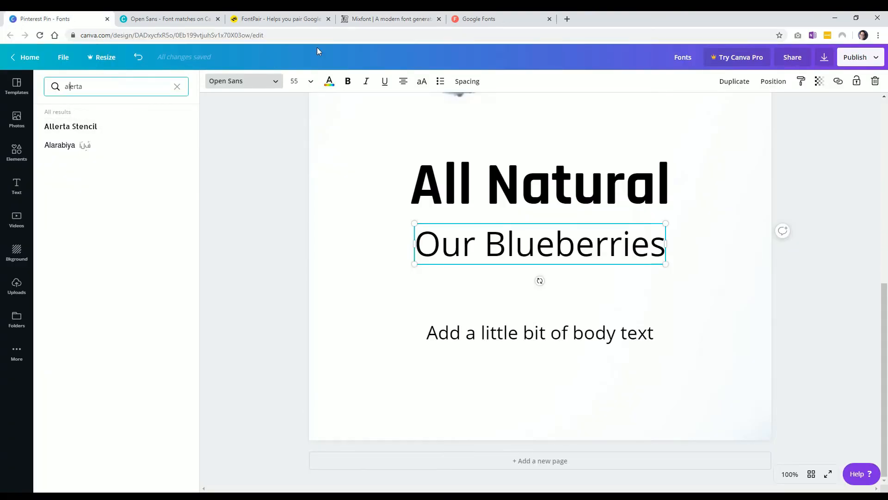
left_click(481, 19)
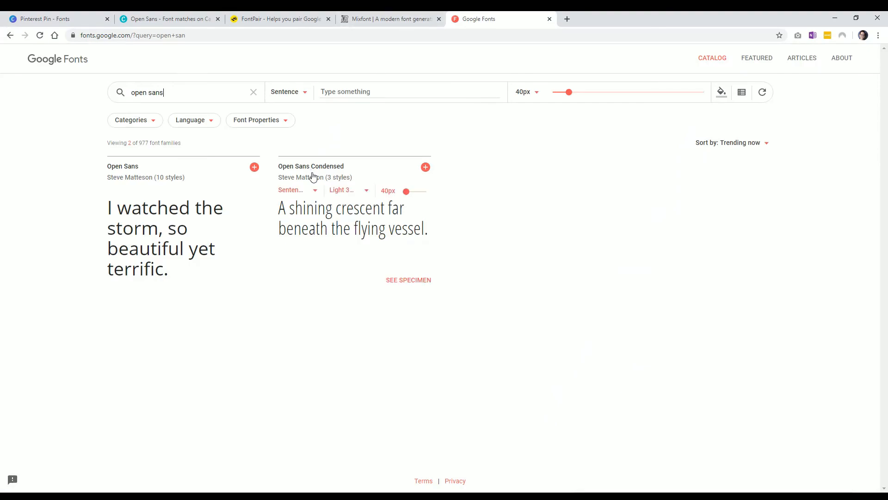
left_click(381, 21)
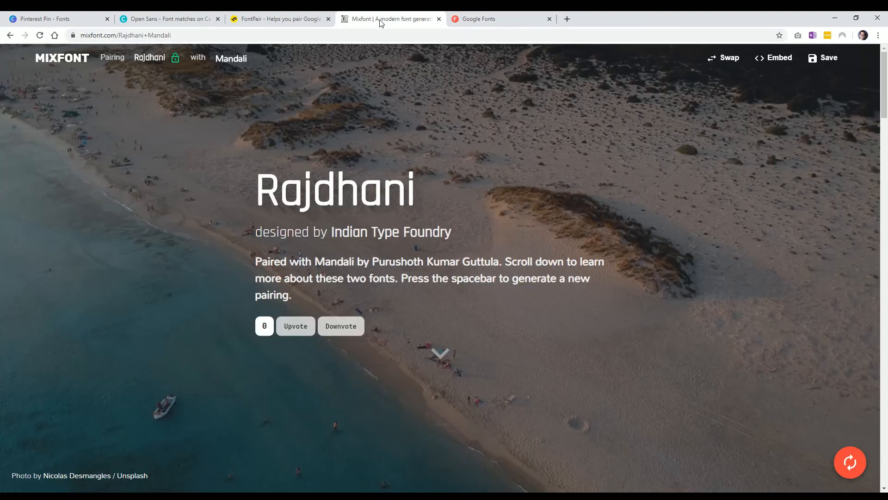
Change the Our Blueberries subheading's font to Mandali.
left_click(56, 20)
type("man")
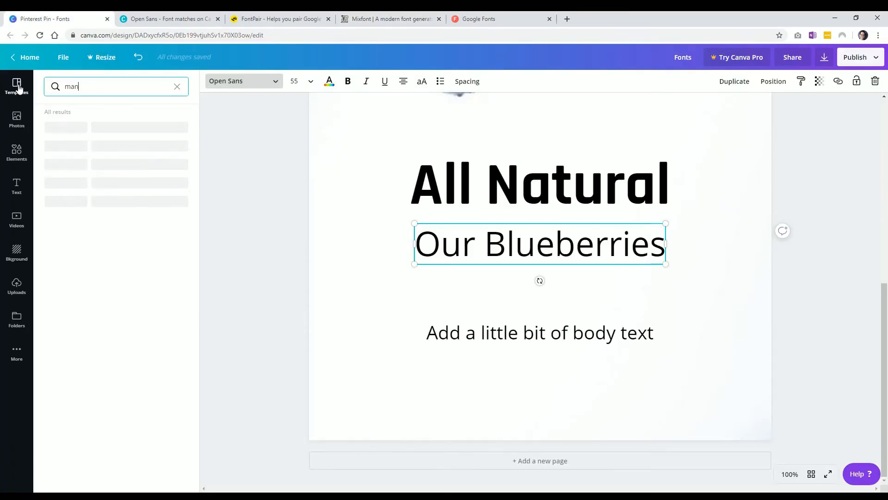
left_click(57, 128)
Change the body text's font to Mandali as well.
left_click(242, 270)
left_click(462, 333)
left_click(236, 82)
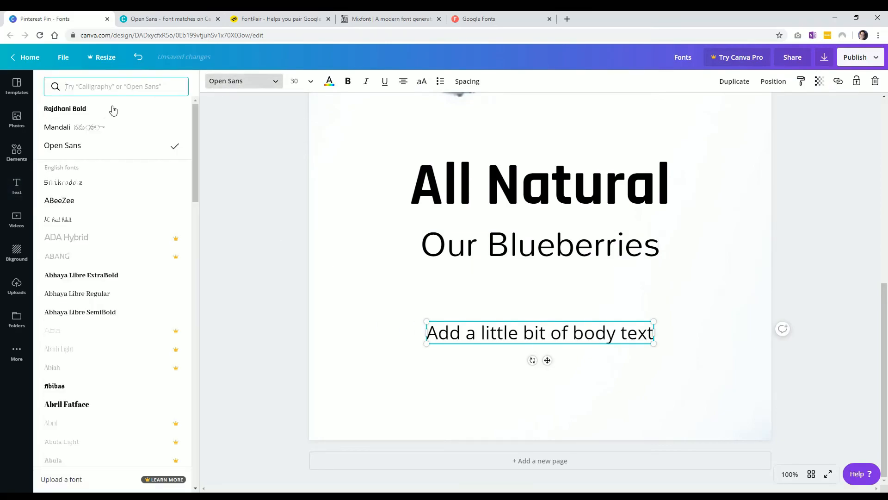
left_click(62, 124)
left_click(276, 324)
left_click(276, 319)
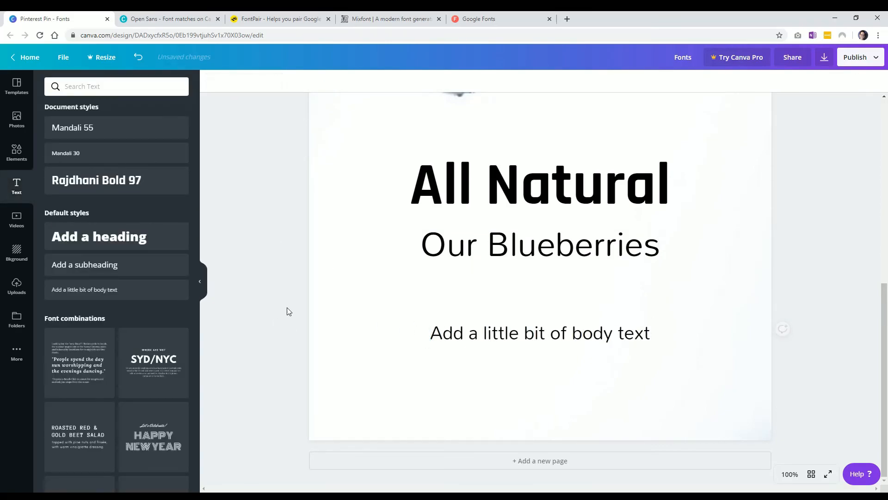
Zoom out to see the whole pin and browse the font combinations in the text panel.
scroll(286, 296, "up", 1)
scroll(285, 296, "down", 1)
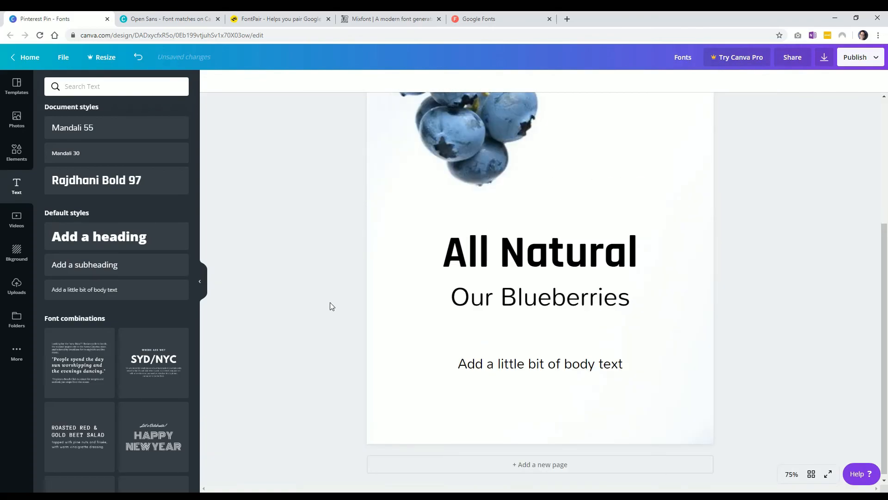
scroll(333, 311, "up", 4)
scroll(331, 307, "down", 1)
scroll(332, 306, "down", 1)
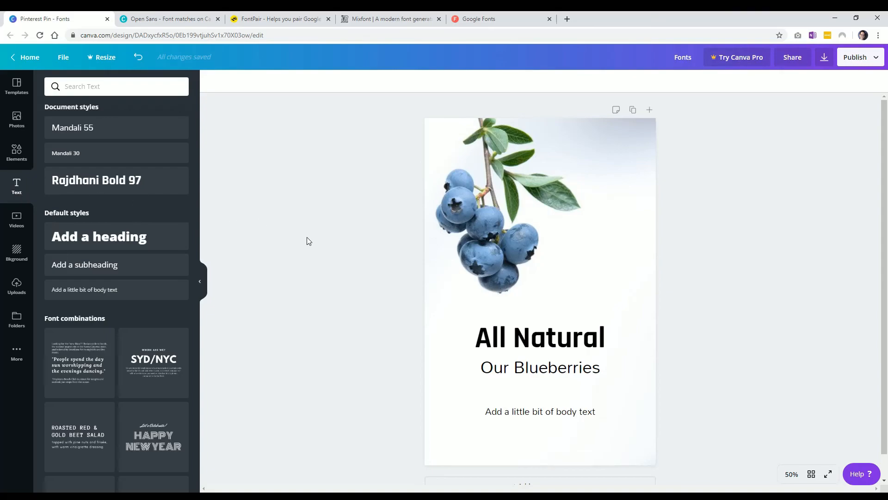
scroll(100, 340, "down", 3)
scroll(95, 343, "down", 1)
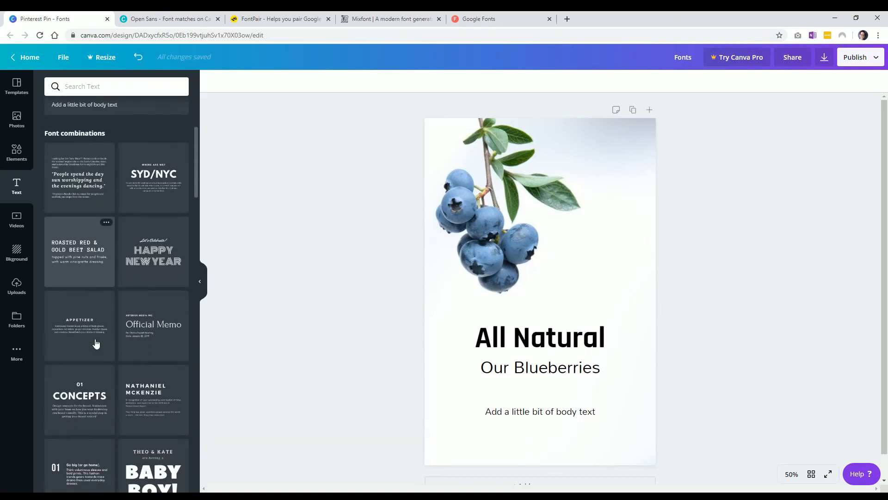
scroll(96, 343, "down", 1)
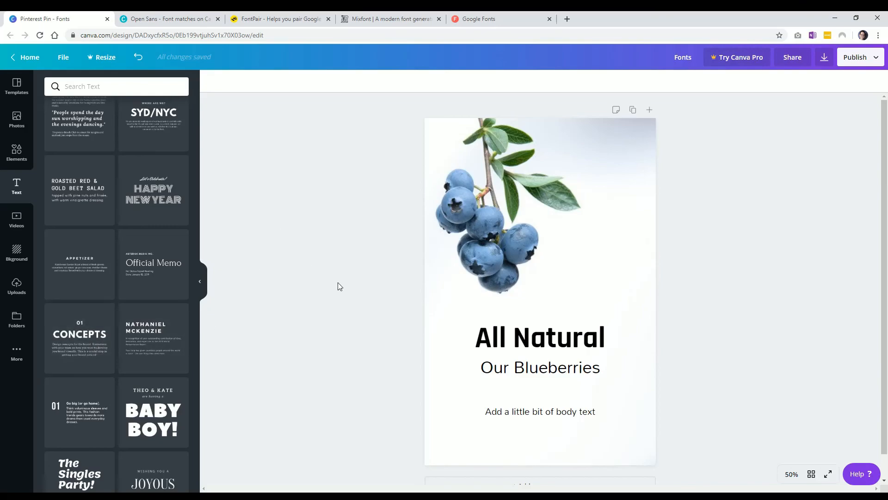
scroll(134, 315, "up", 6)
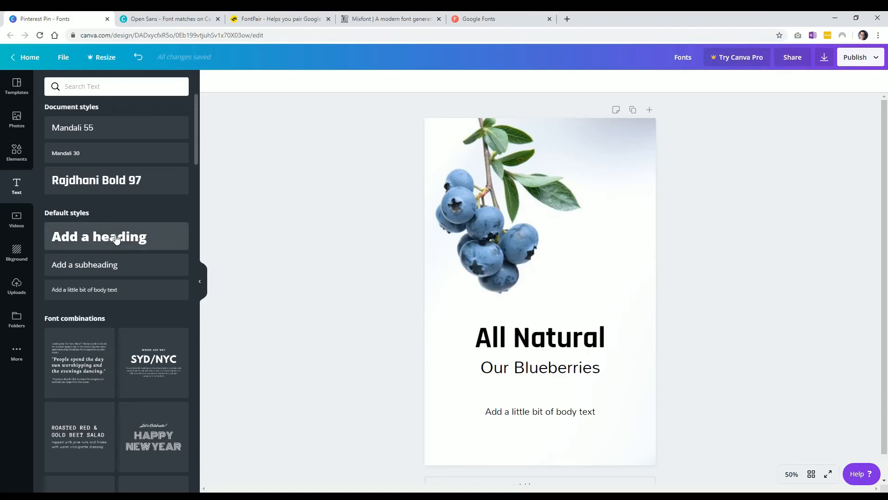
Reapply the Rajdhani Bold 97 document style to the All Natural heading and review the other font pairing tabs.
left_click(525, 344)
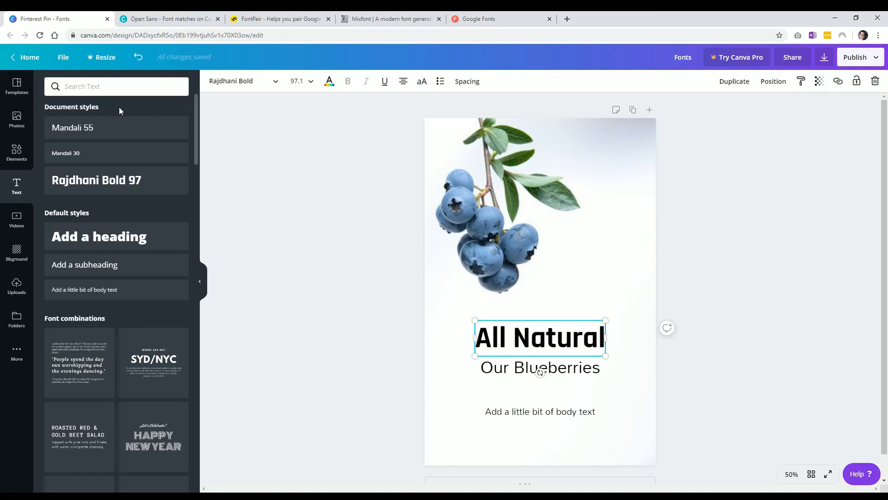
left_click(275, 179)
left_click(175, 18)
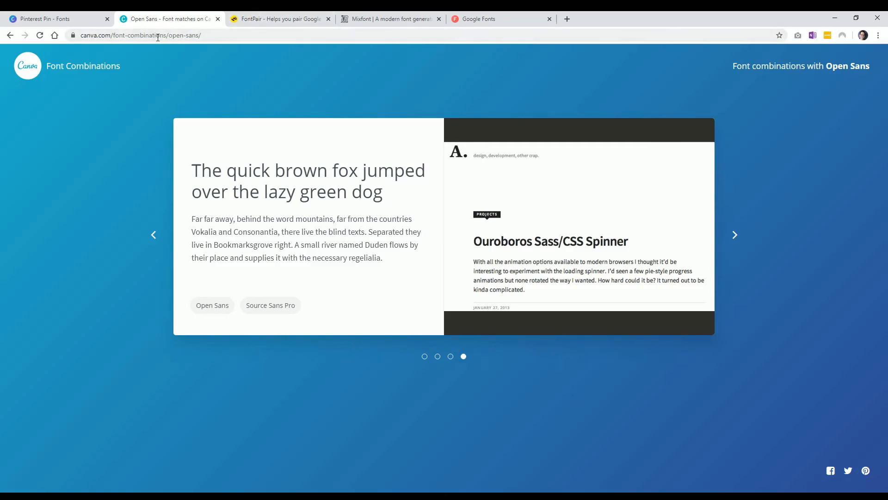
left_click(255, 20)
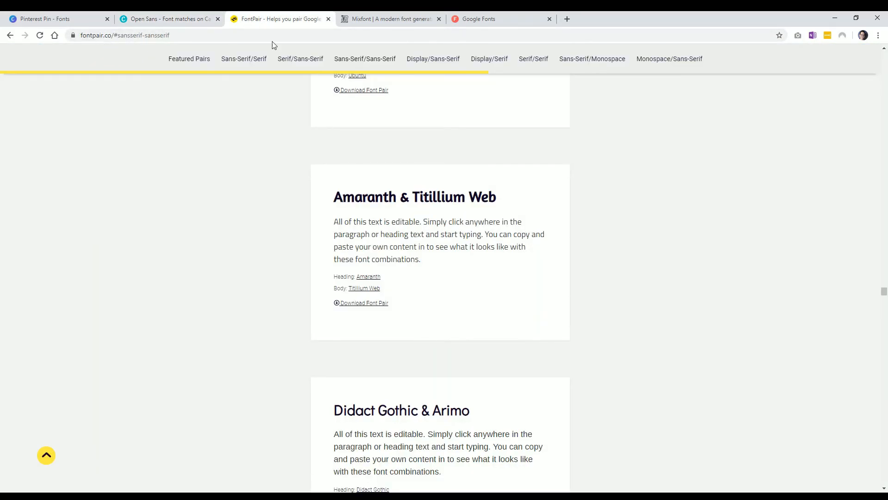
left_click(380, 18)
left_click(59, 21)
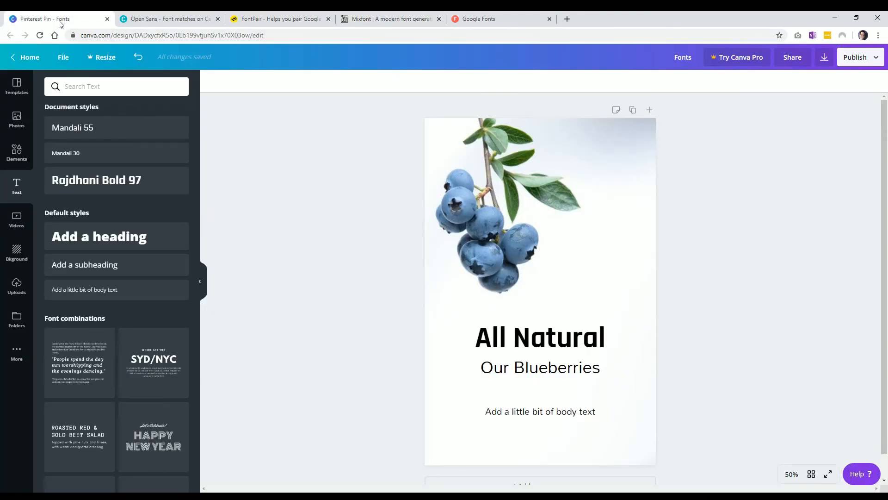